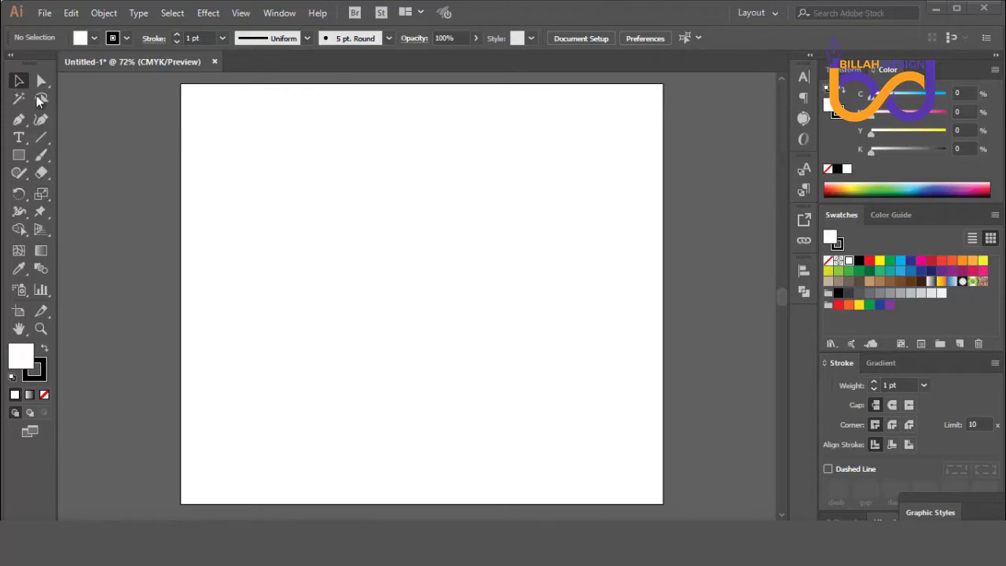
Place a lowercase 'j' at 60 pt size on the artboard with the Type tool.
click(20, 138)
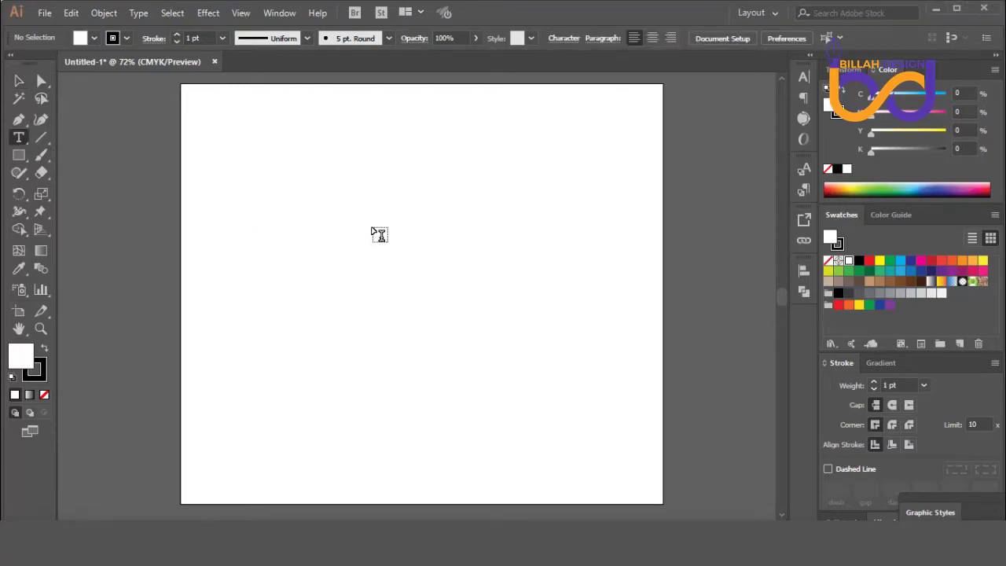
click(384, 226)
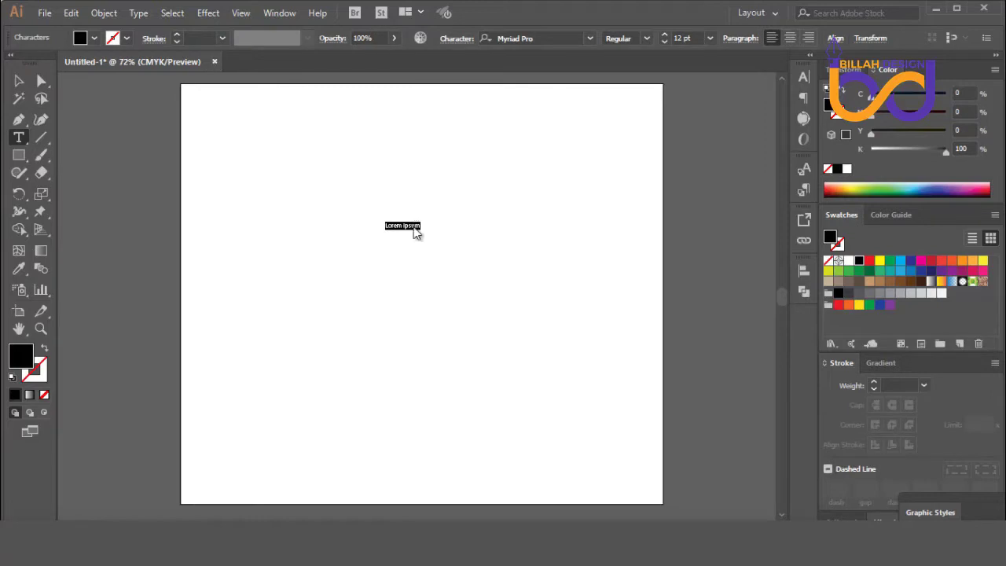
right_click(414, 229)
mouse_move(455, 307)
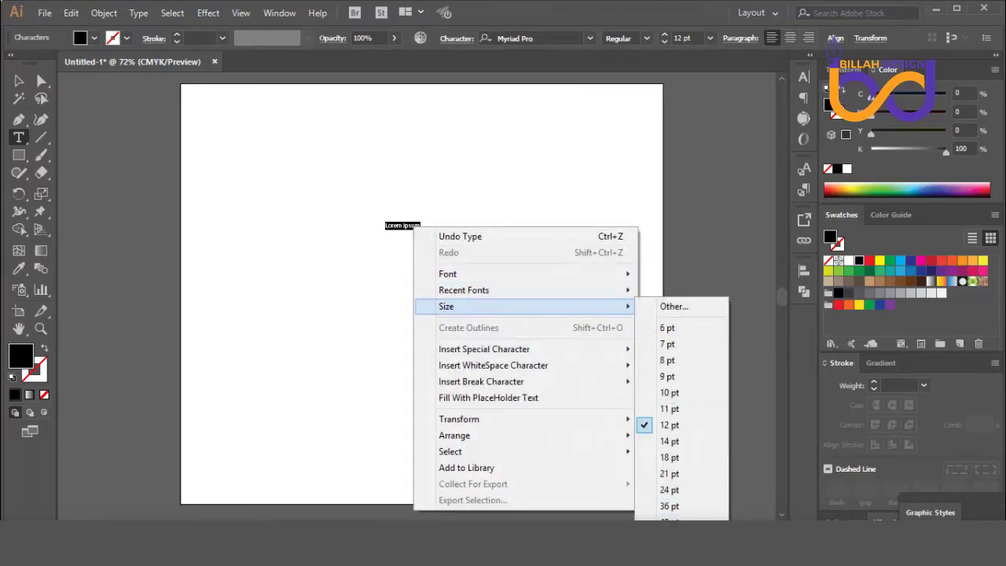
click(670, 539)
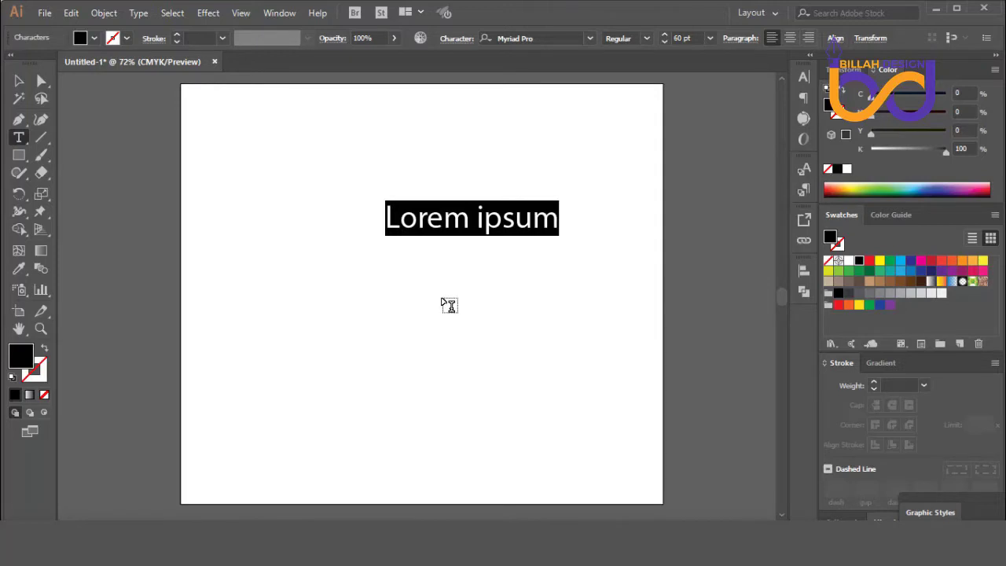
text(j)
click(19, 82)
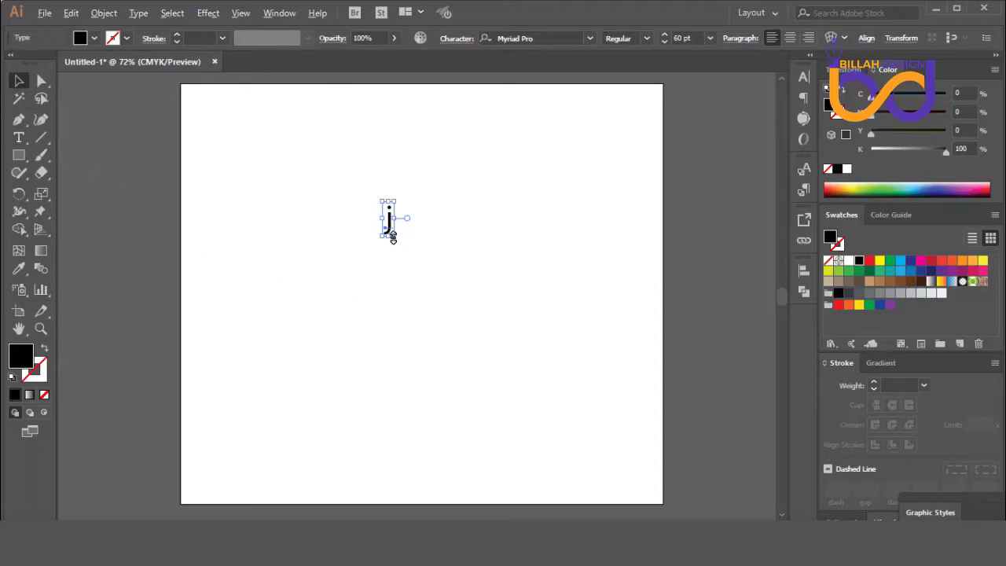
Scale the j up much larger and change its font to Trajan Pro.
drag(395, 237, 432, 294)
click(435, 264)
drag(391, 213, 405, 248)
click(547, 38)
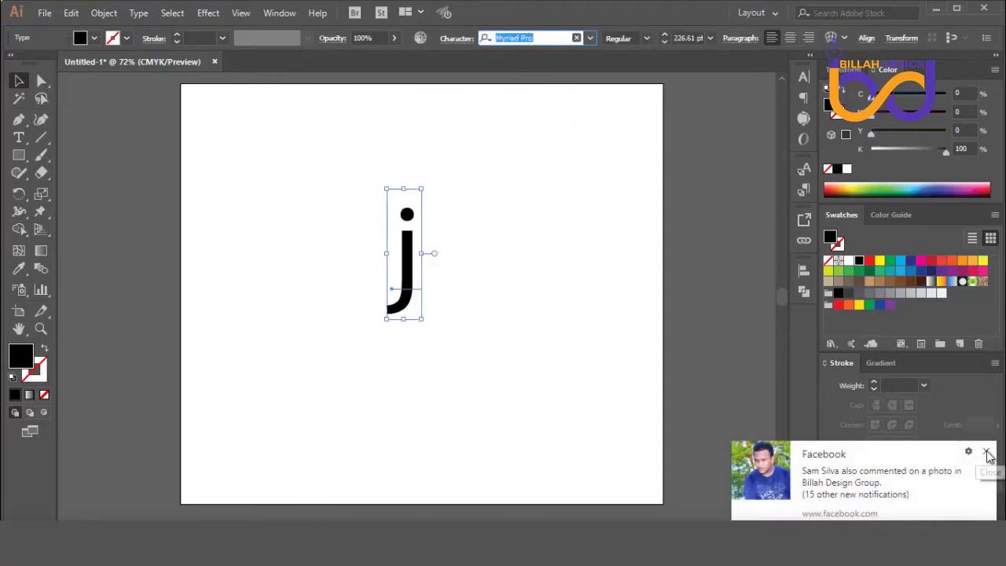
click(988, 452)
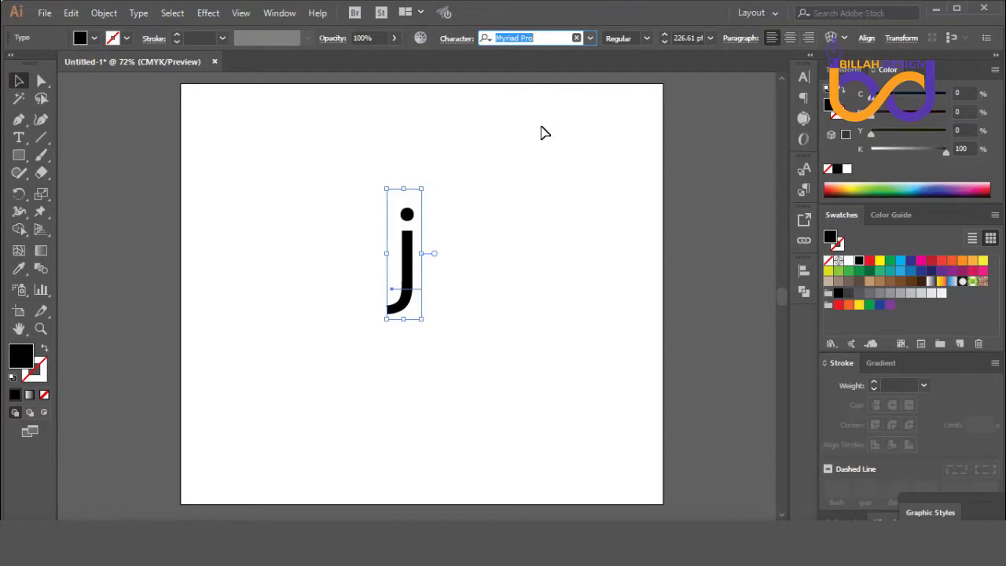
text(tra)
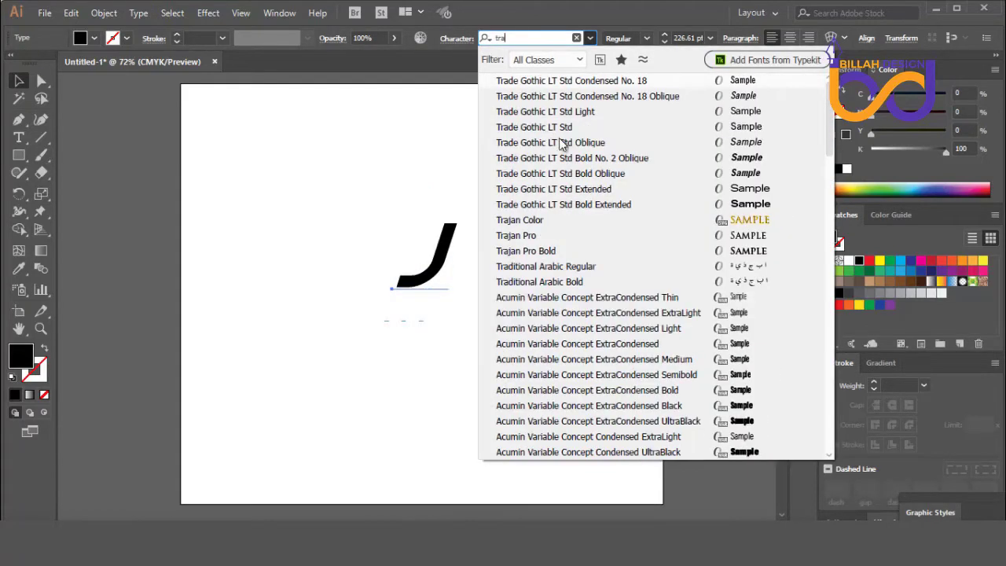
click(542, 239)
Nudge the J slightly right and set its font style to Bold.
click(428, 268)
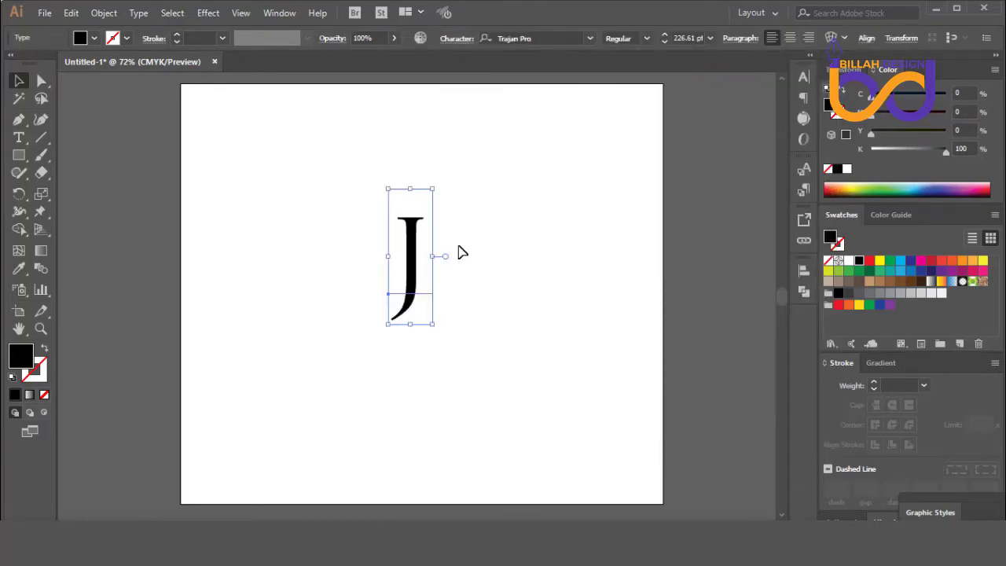
drag(420, 241, 428, 241)
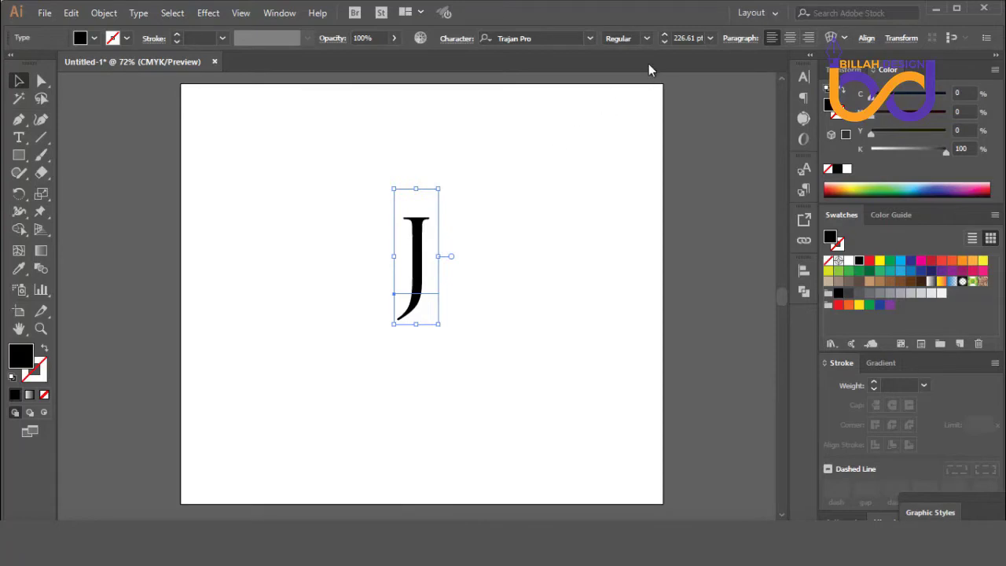
click(647, 39)
click(618, 68)
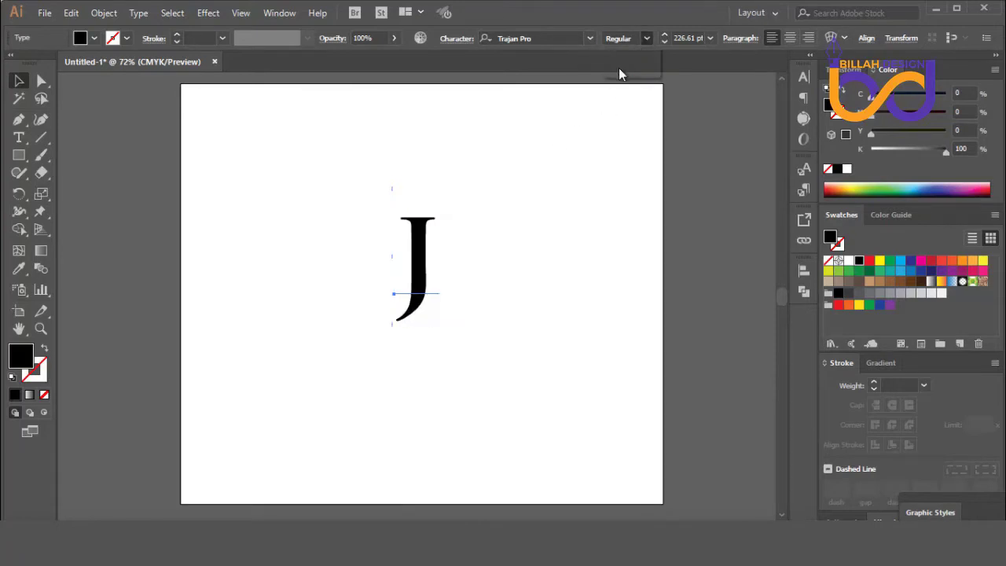
click(570, 282)
Move the bold J up and to the left on the artboard, undoing the extra move.
drag(427, 267, 329, 235)
click(430, 307)
click(461, 292)
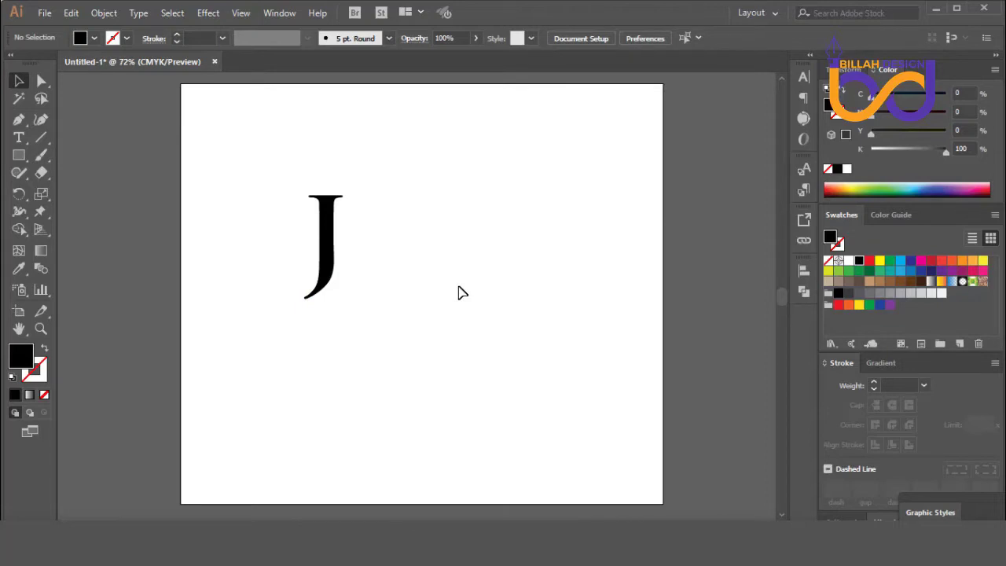
drag(326, 236, 270, 206)
click(354, 306)
key(ctrl+z)
Convert the Trajan Pro Bold J into outlines with Create Outlines and review it zoomed.
right_click(346, 231)
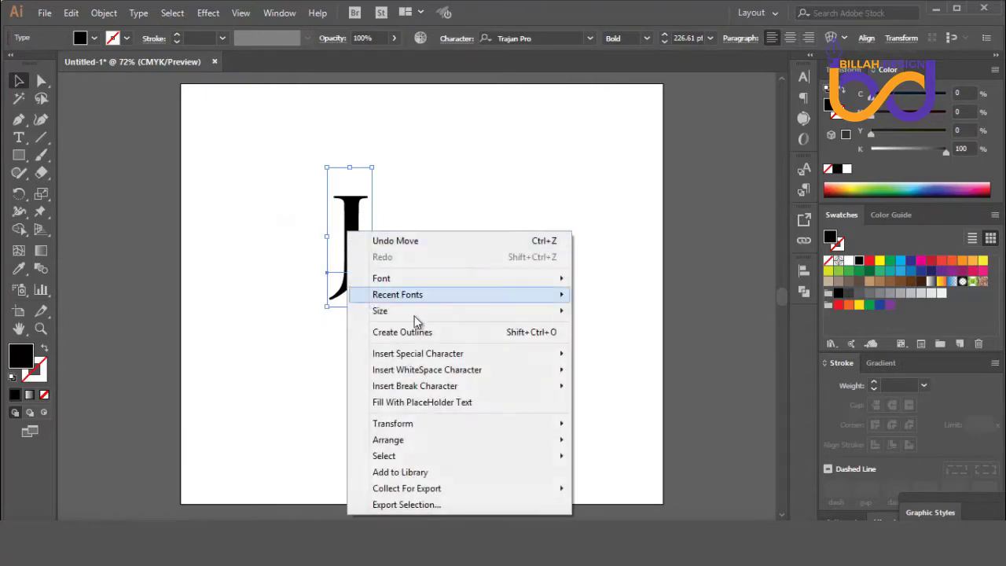
click(429, 337)
click(390, 291)
key(ctrl+minus)
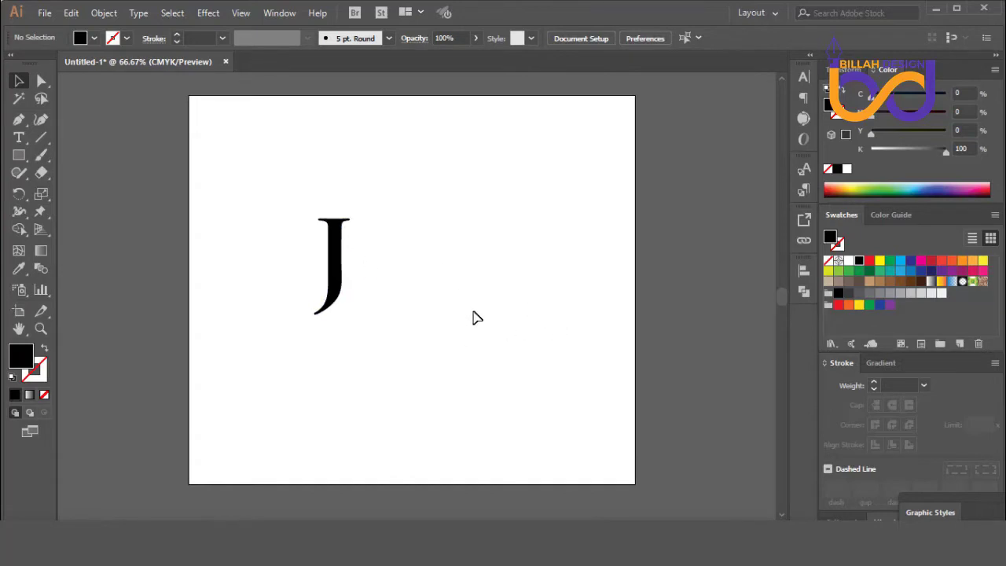
key(ctrl+plus)
drag(464, 233, 496, 301)
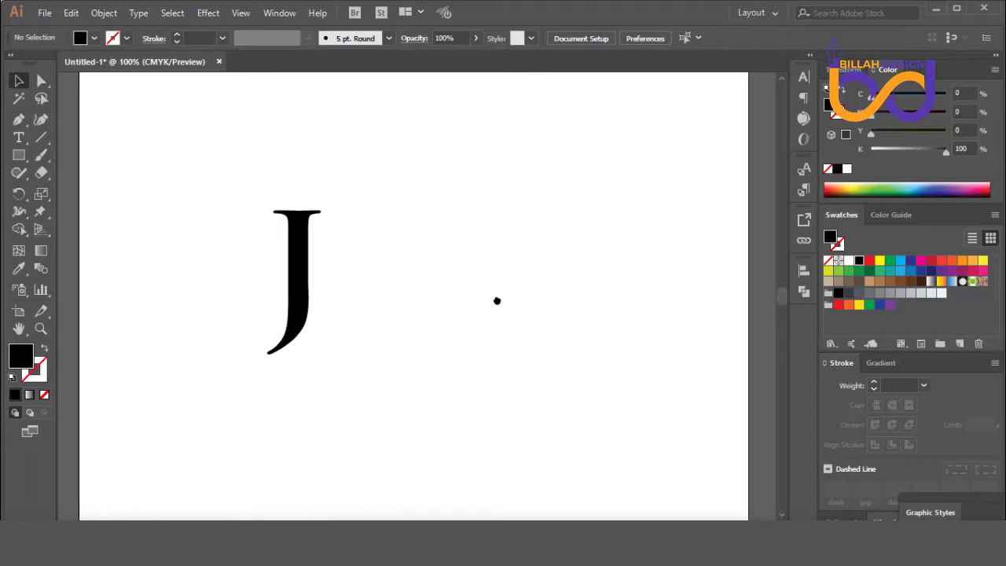
key(ctrl+minus)
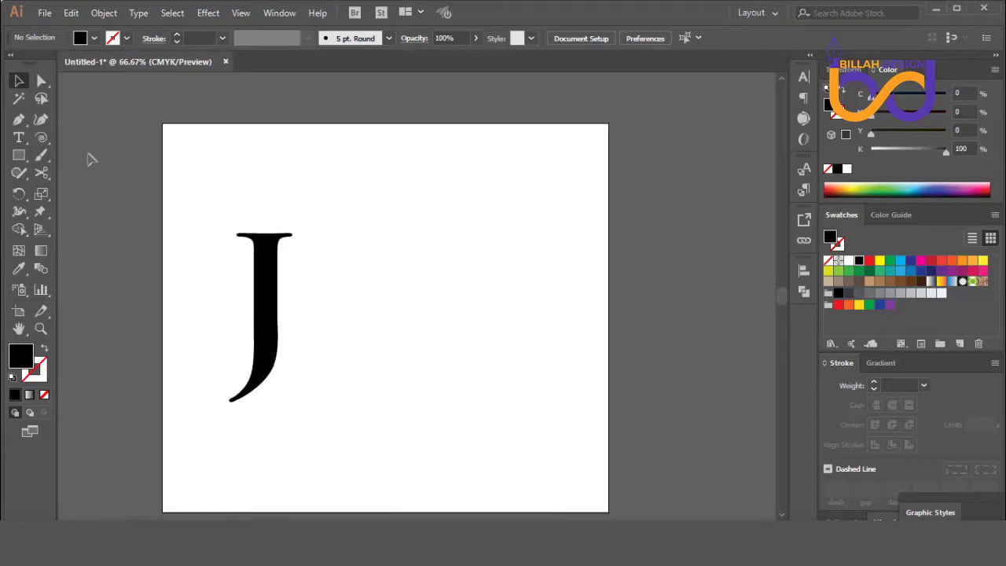
Draw a tall narrow rectangle right of the J, swapped to no fill and black stroke.
click(19, 156)
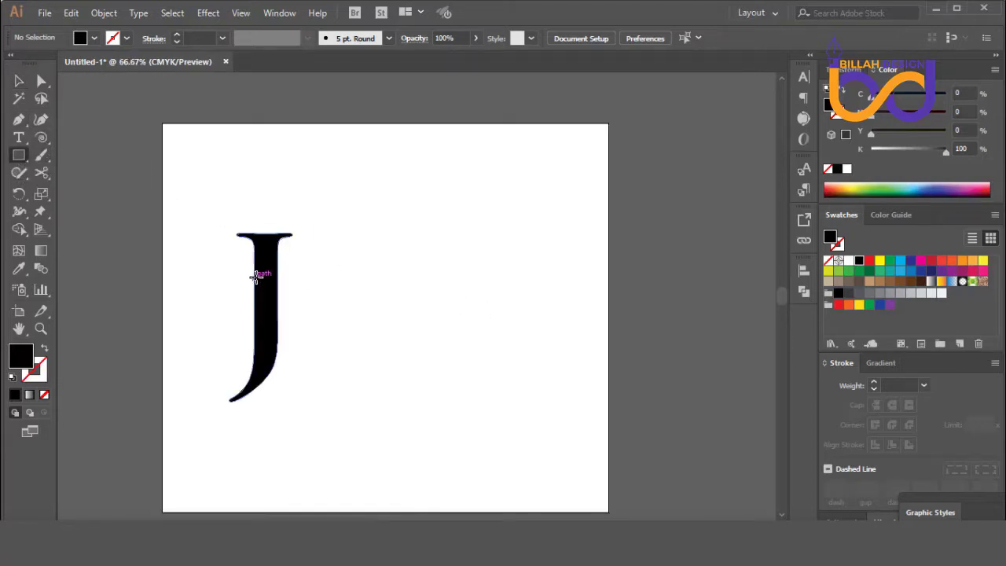
mouse_move(253, 272)
mouse_down()
mouse_move(275, 324)
mouse_move(377, 271)
mouse_move(385, 308)
mouse_up()
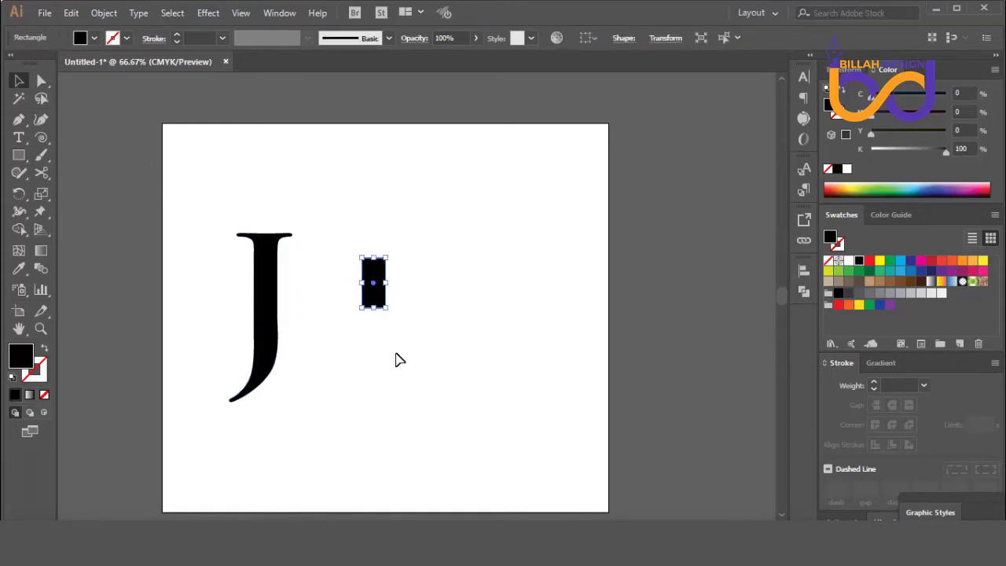
ctrl+click(391, 283)
click(380, 276)
click(45, 350)
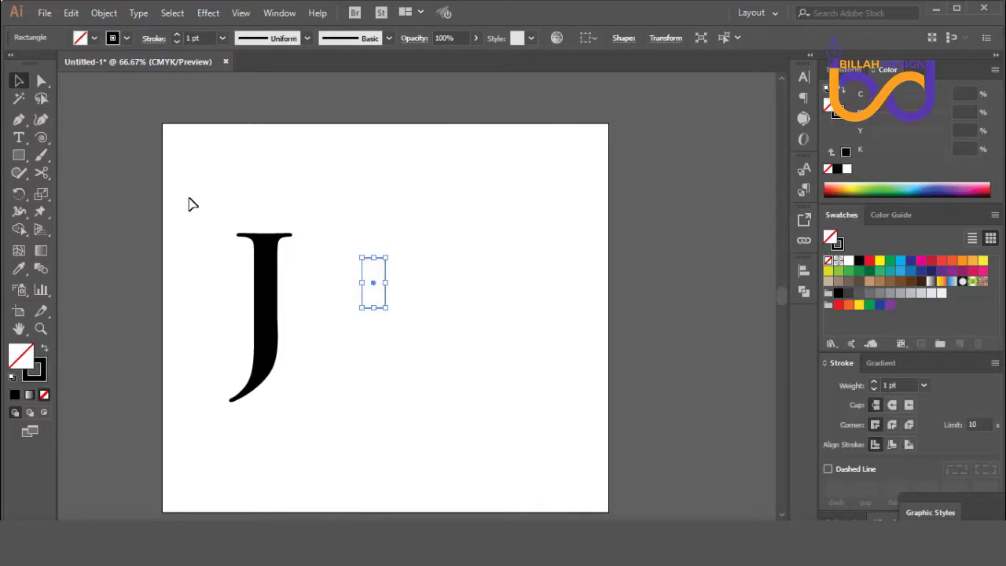
Increase the rectangle's stroke weight to 9 pt.
click(178, 35)
click(178, 35)
click(177, 35)
click(178, 34)
click(177, 34)
click(178, 35)
click(177, 34)
click(177, 35)
click(408, 263)
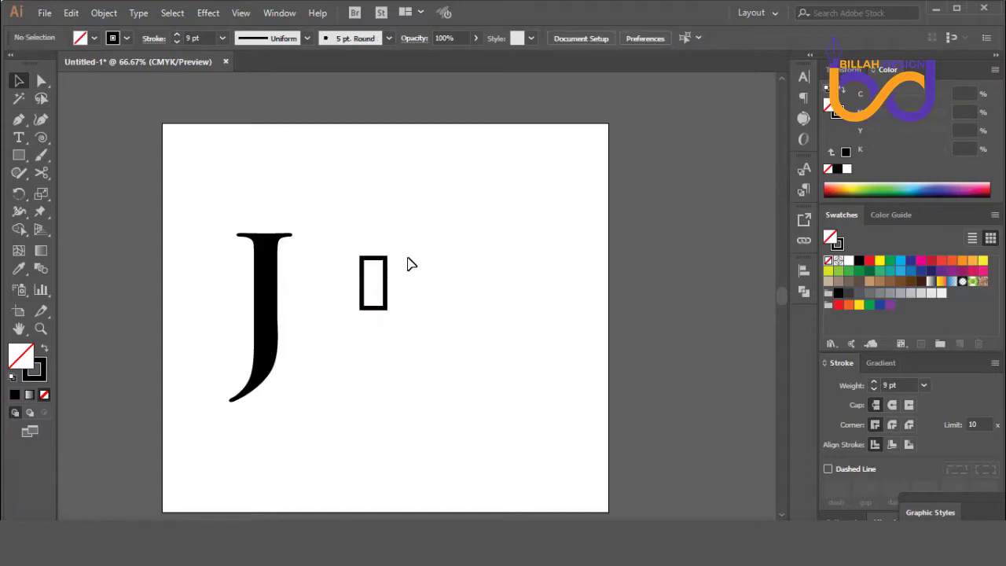
scroll(407, 263, up, 4)
click(41, 138)
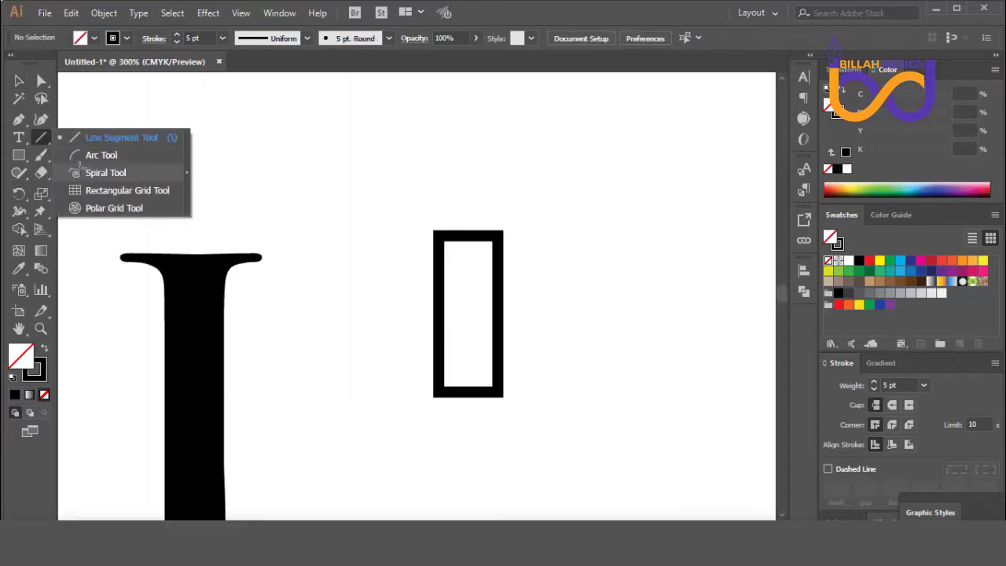
Draw a spiral above and to the right of the rectangle.
click(86, 171)
drag(560, 235, 568, 280)
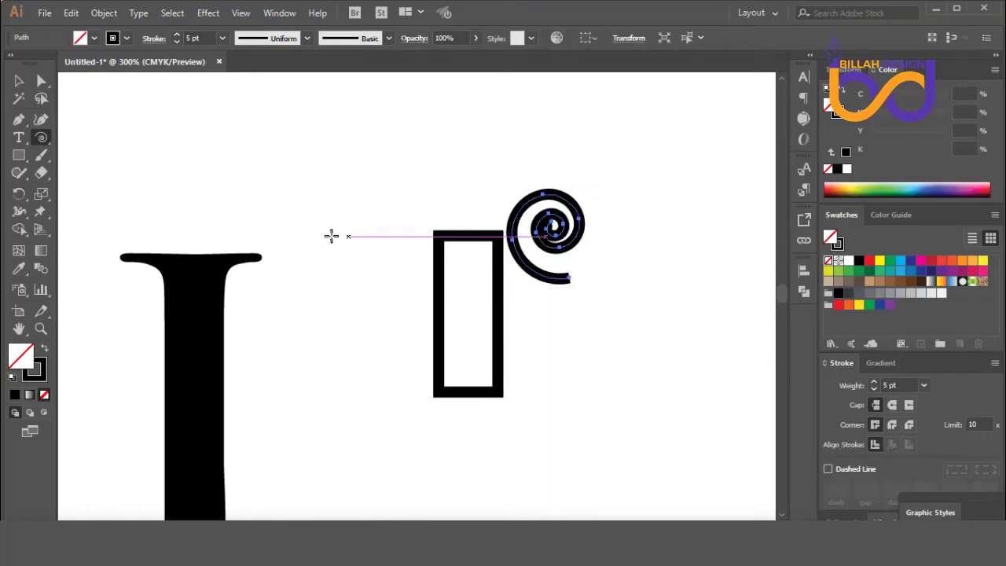
click(19, 80)
click(645, 372)
Move the spiral left so it touches the rectangle's upper-right corner.
drag(635, 337, 632, 350)
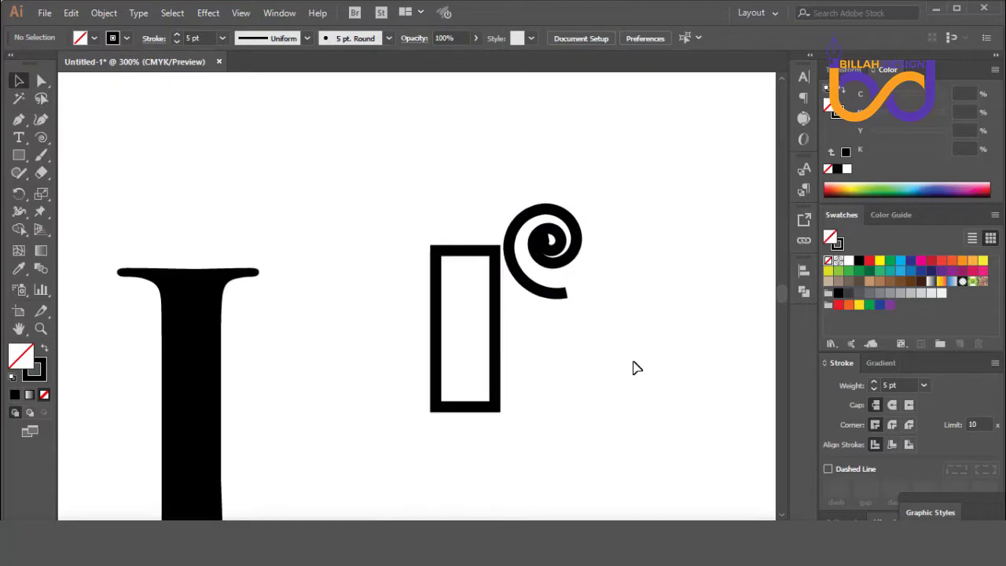
drag(565, 296, 554, 319)
click(601, 393)
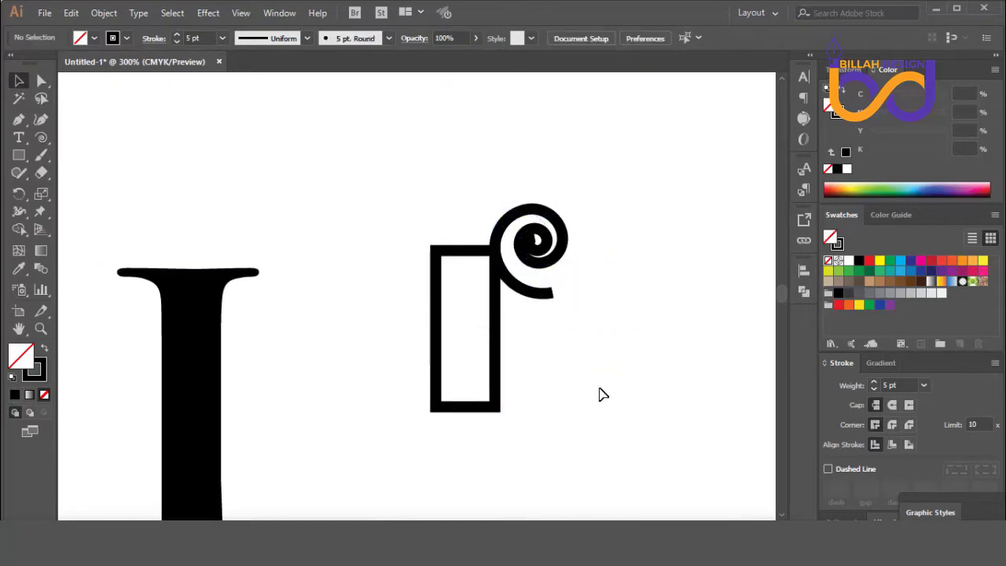
click(548, 299)
click(598, 382)
click(496, 328)
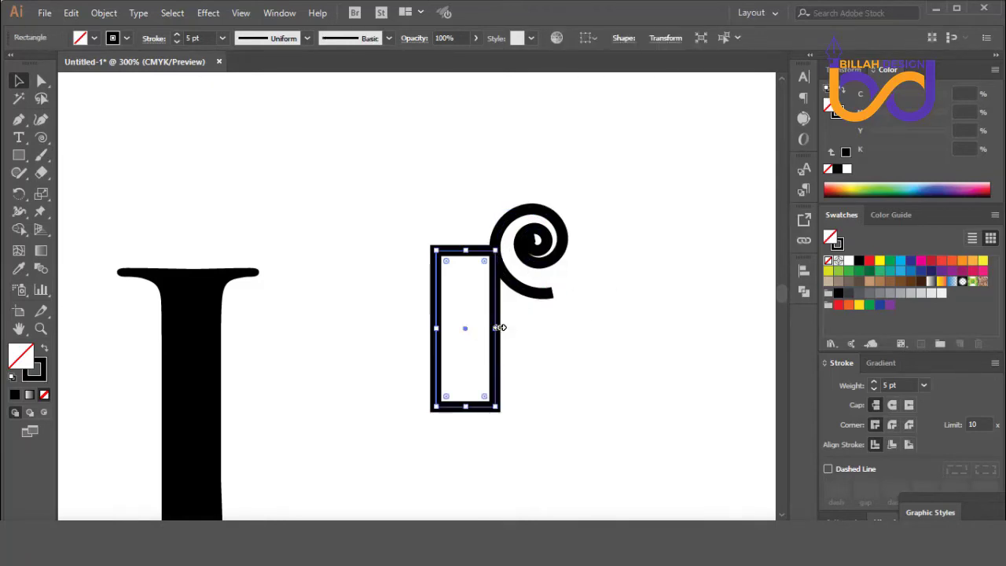
click(668, 305)
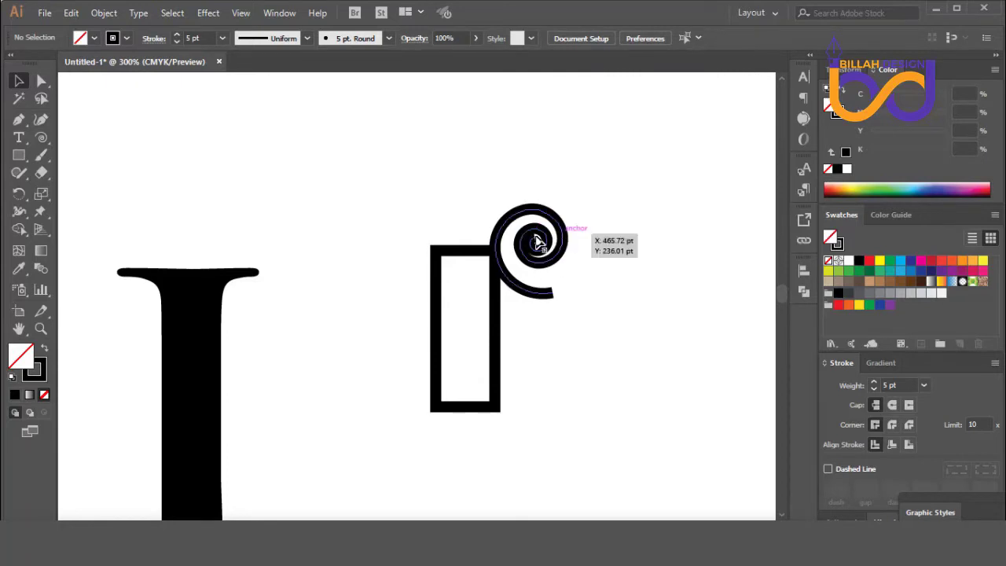
Cut the spiral with the Scissors tool, delete the small arc, and move it back.
drag(534, 249, 532, 242)
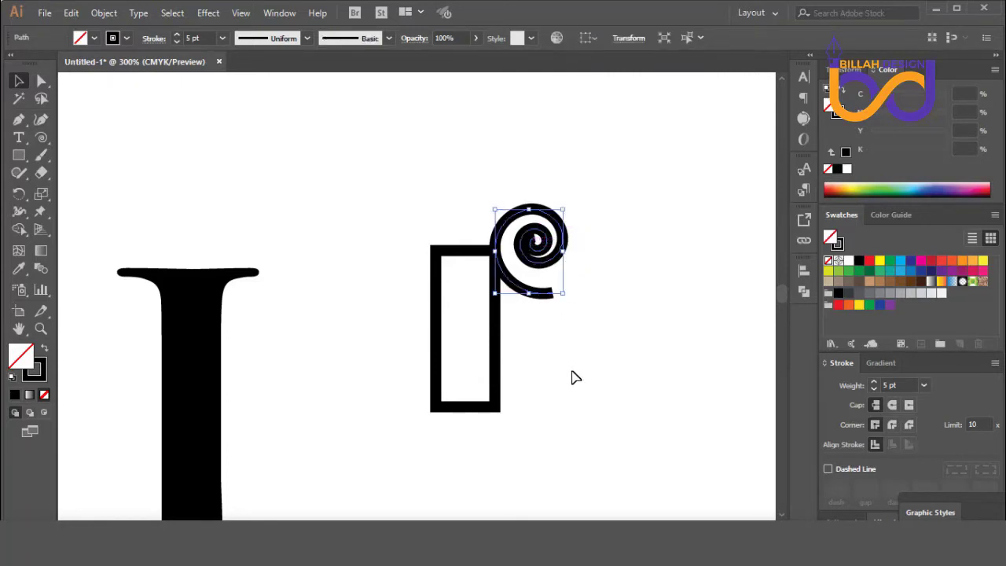
click(41, 172)
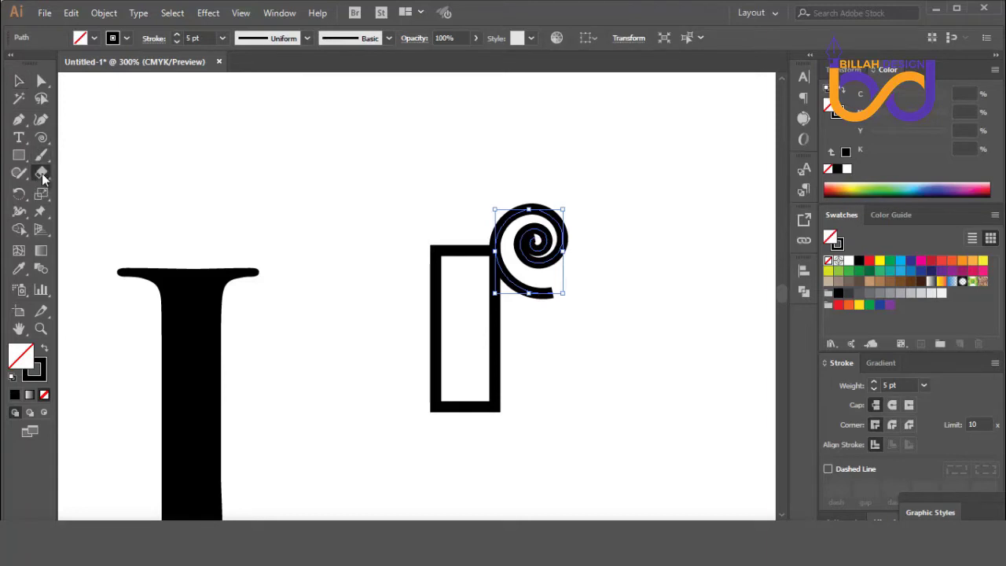
click(110, 190)
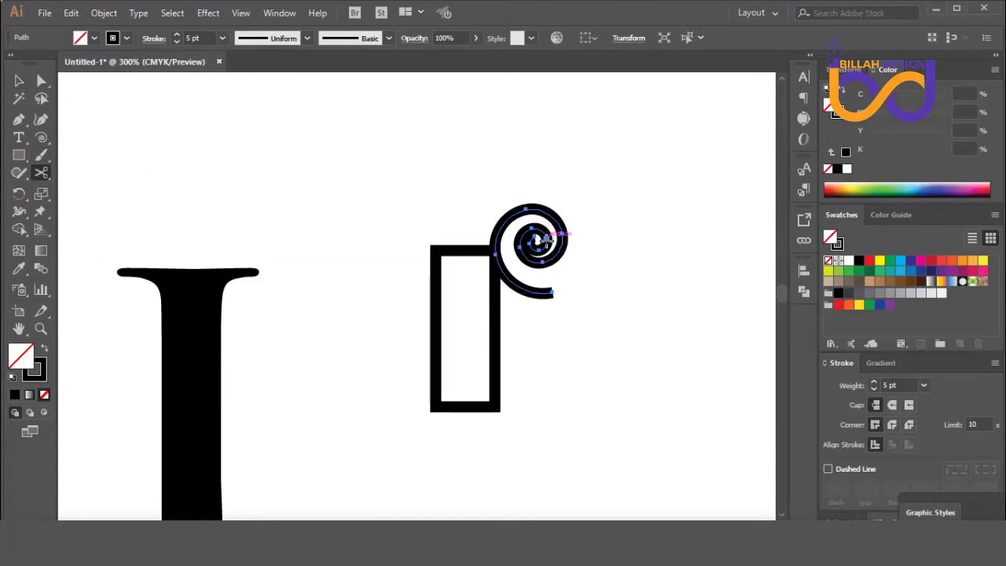
click(537, 247)
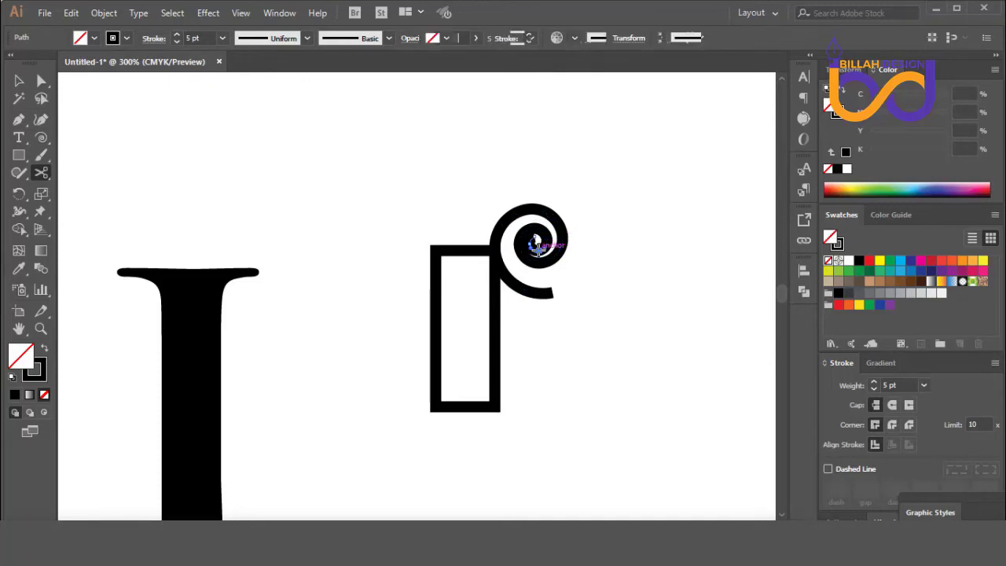
click(21, 82)
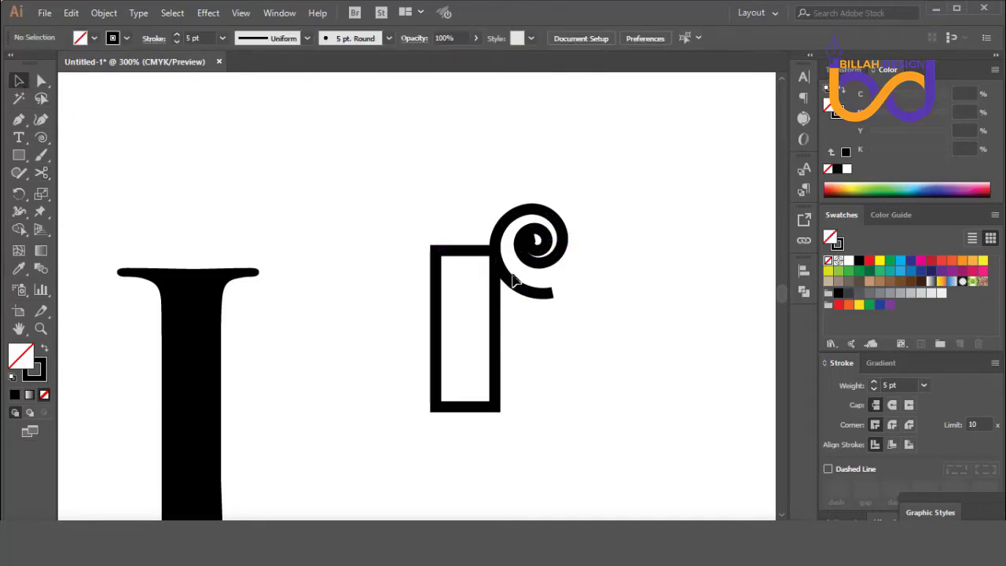
drag(543, 272, 633, 297)
drag(561, 182, 534, 267)
key(Delete)
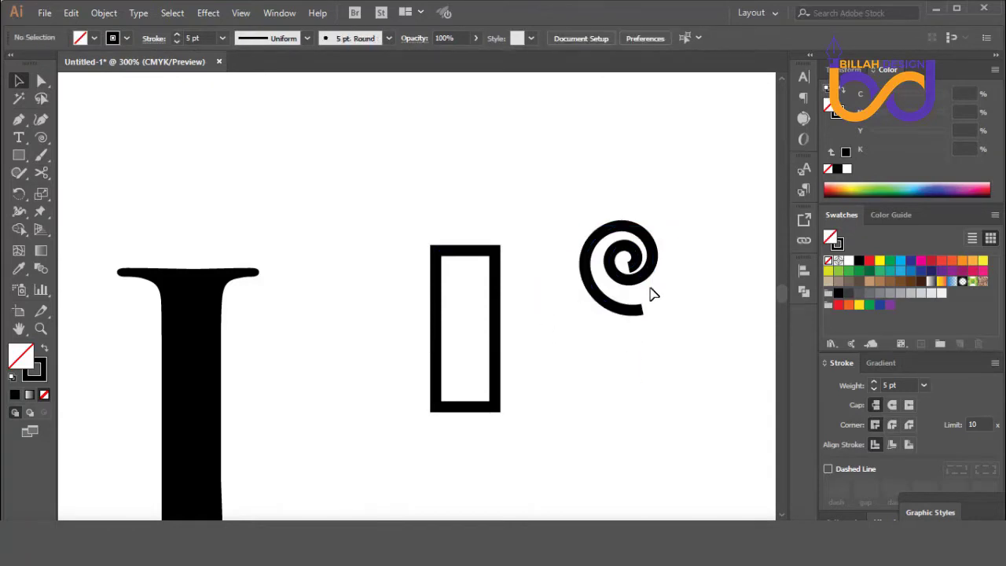
drag(646, 282, 588, 265)
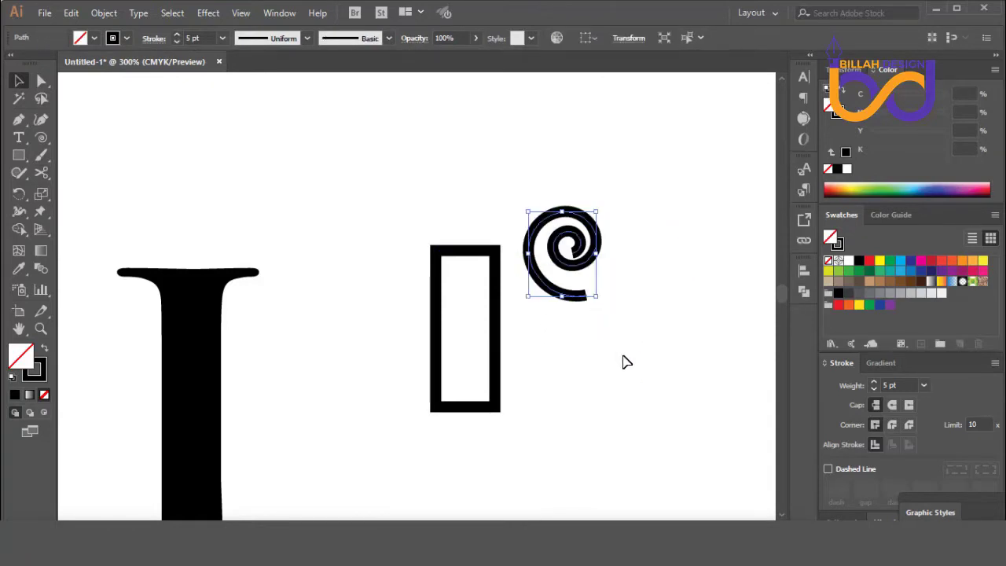
click(624, 359)
Give the spiral's stroke Round Cap ends and nudge it slightly down.
drag(638, 172, 567, 312)
click(155, 39)
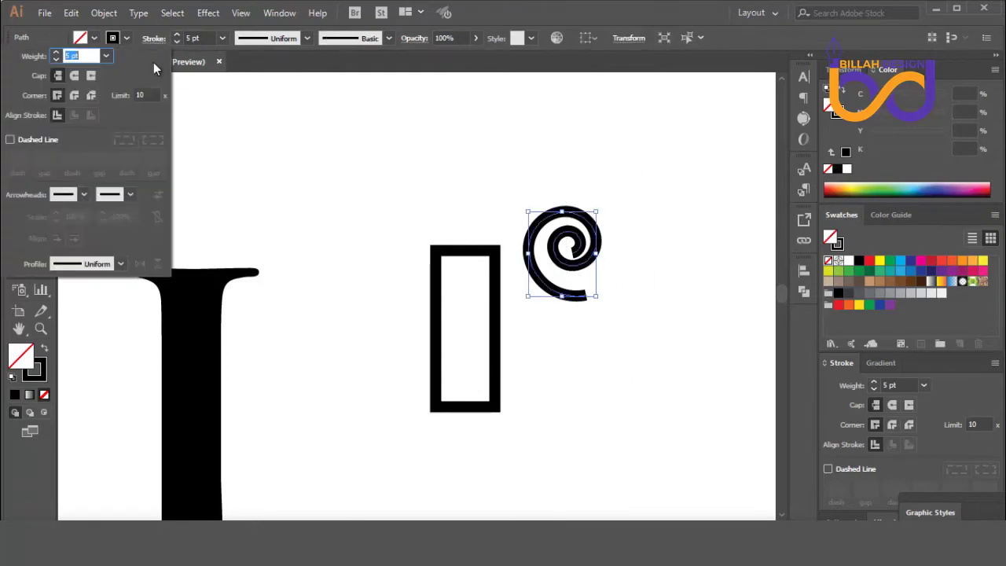
click(76, 75)
click(660, 319)
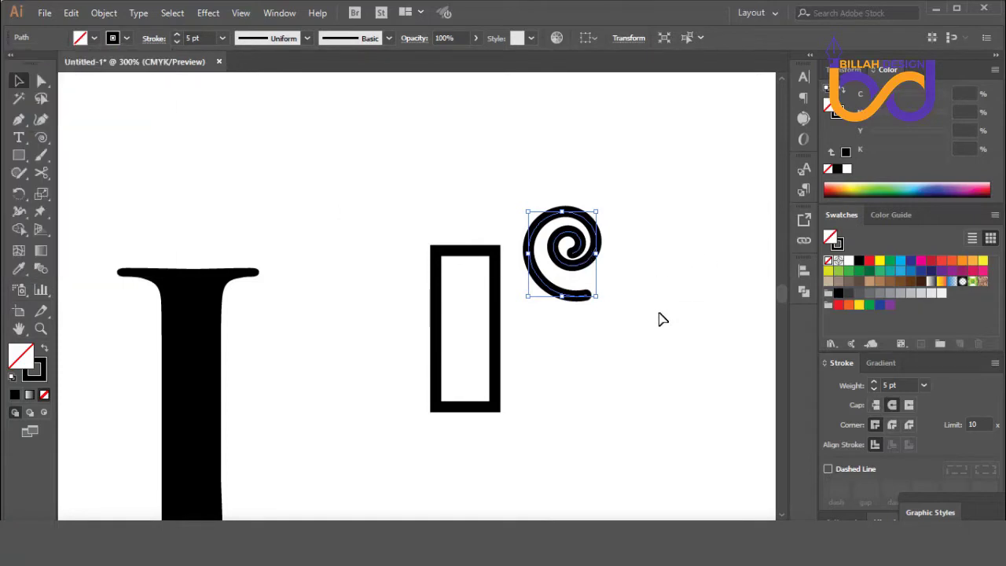
drag(593, 254, 593, 257)
Move the spiral onto the rectangle's top-right corner.
click(634, 341)
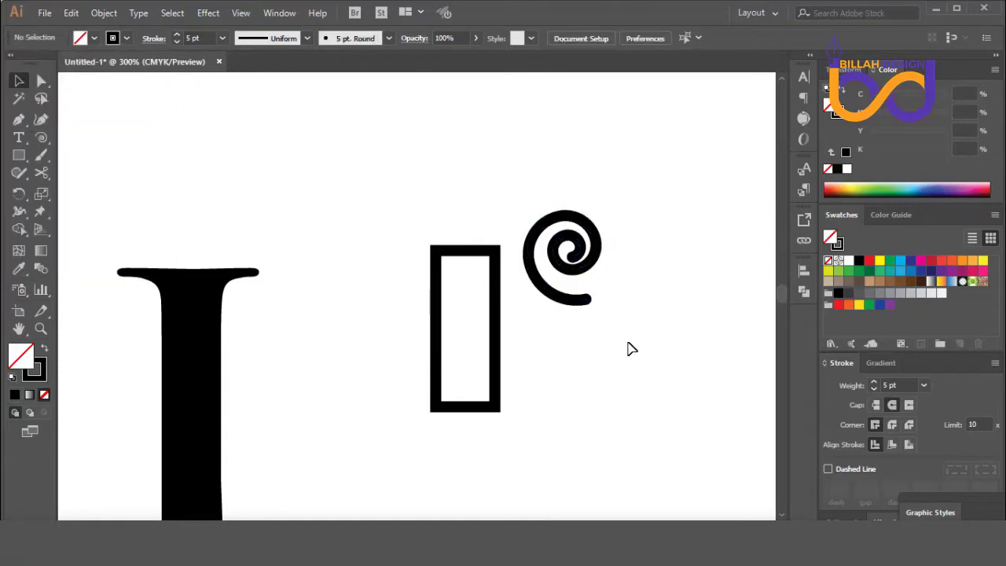
drag(550, 292, 519, 293)
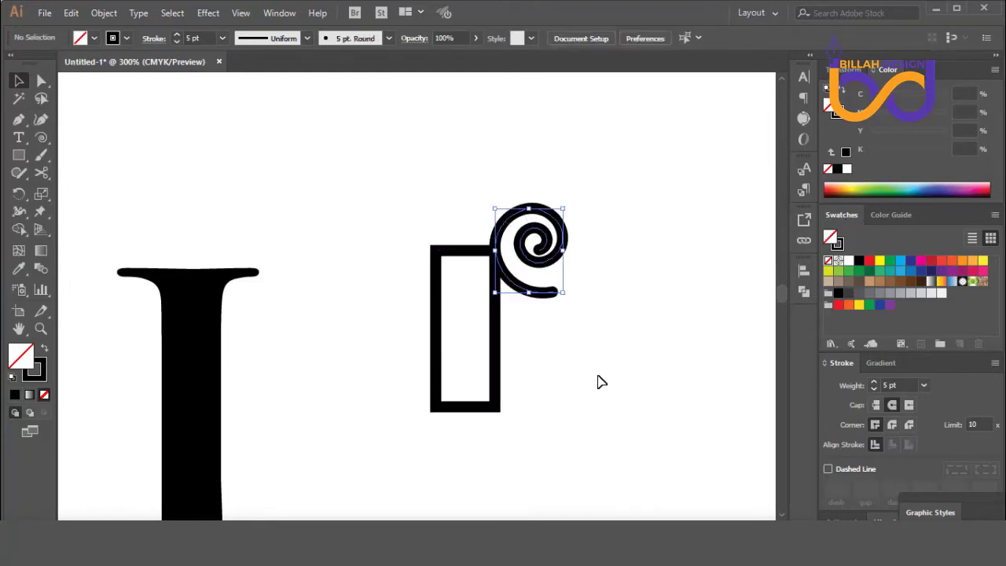
click(599, 382)
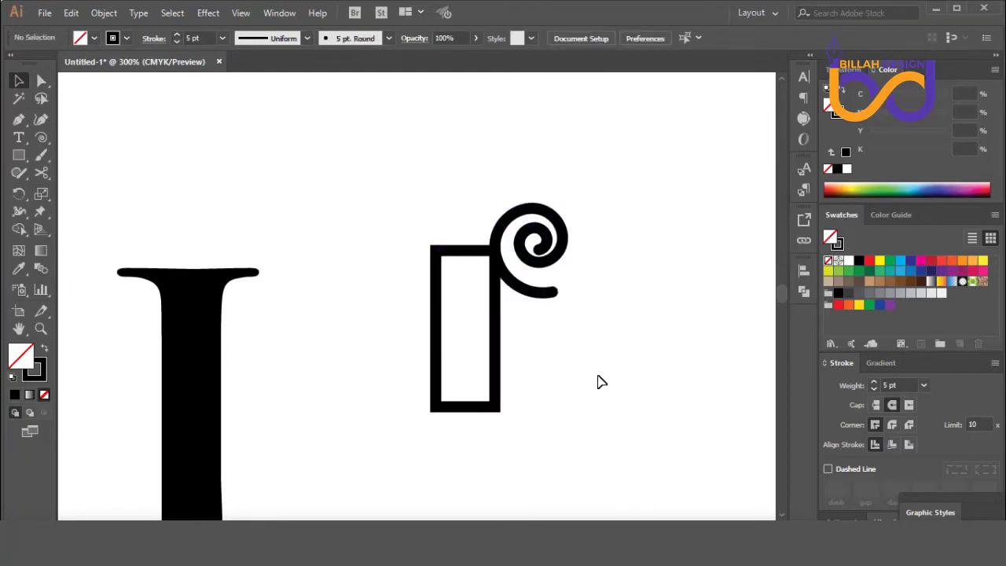
click(548, 250)
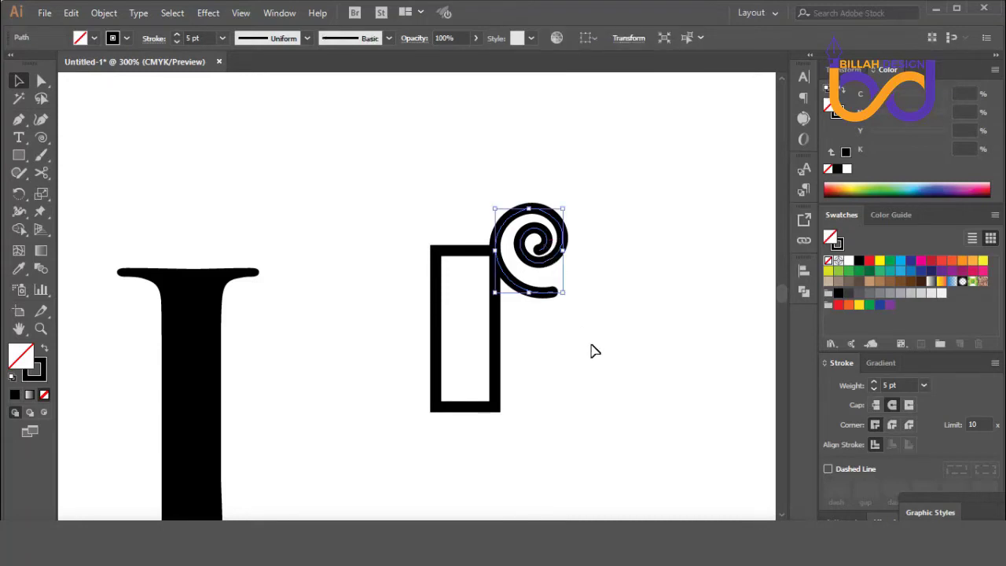
click(595, 351)
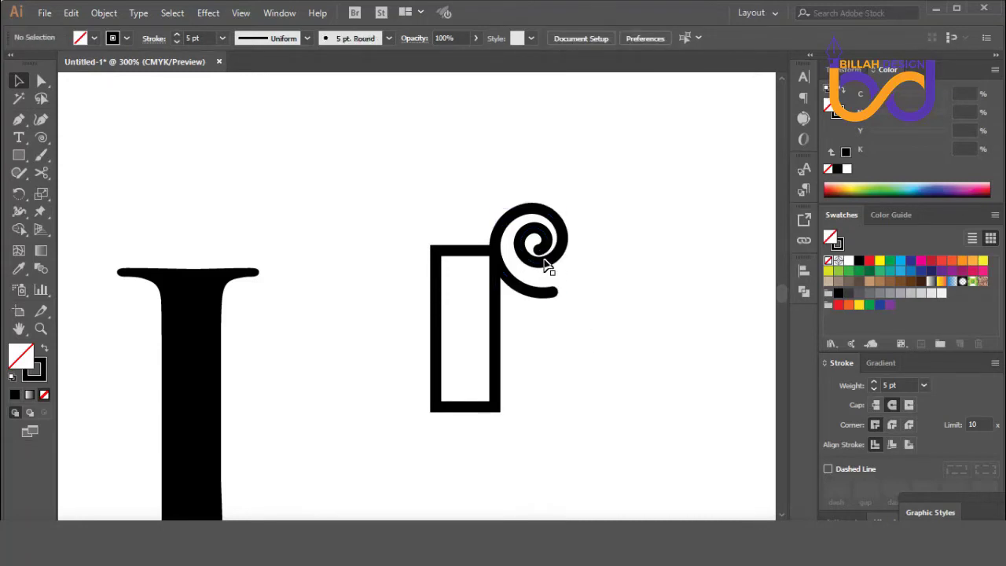
Shrink the spiral slightly and seat it against the rectangle's edge.
click(551, 271)
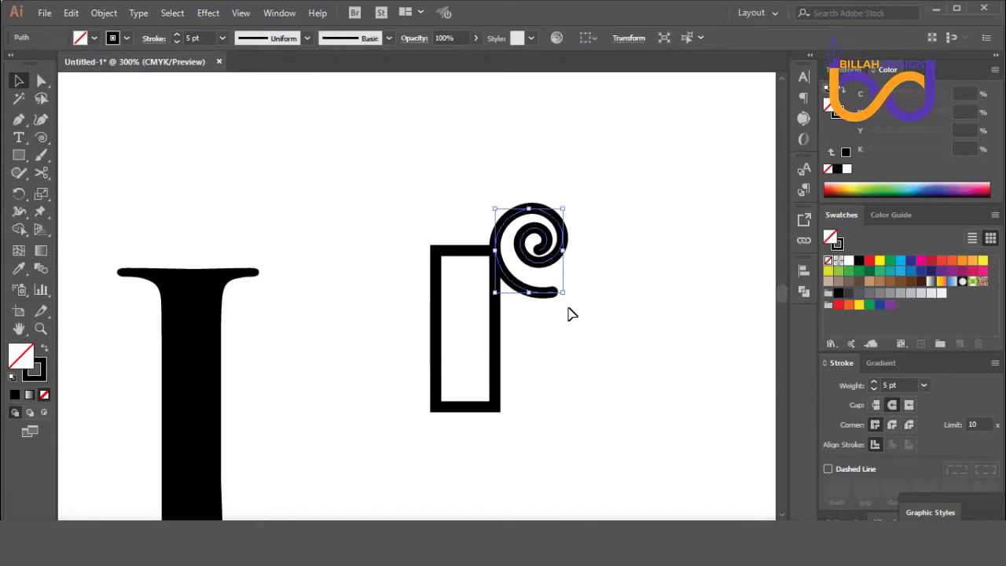
drag(564, 292, 556, 286)
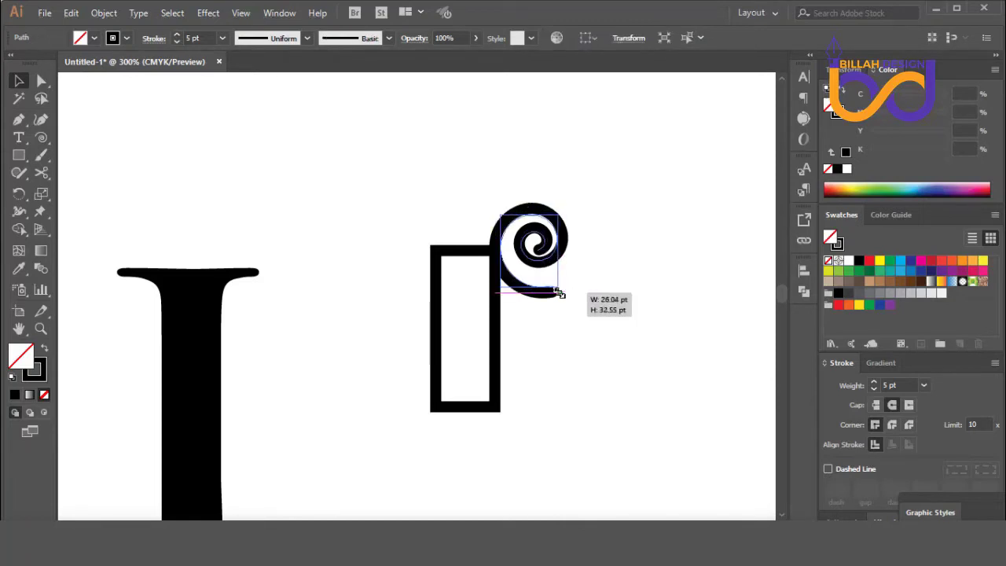
click(595, 362)
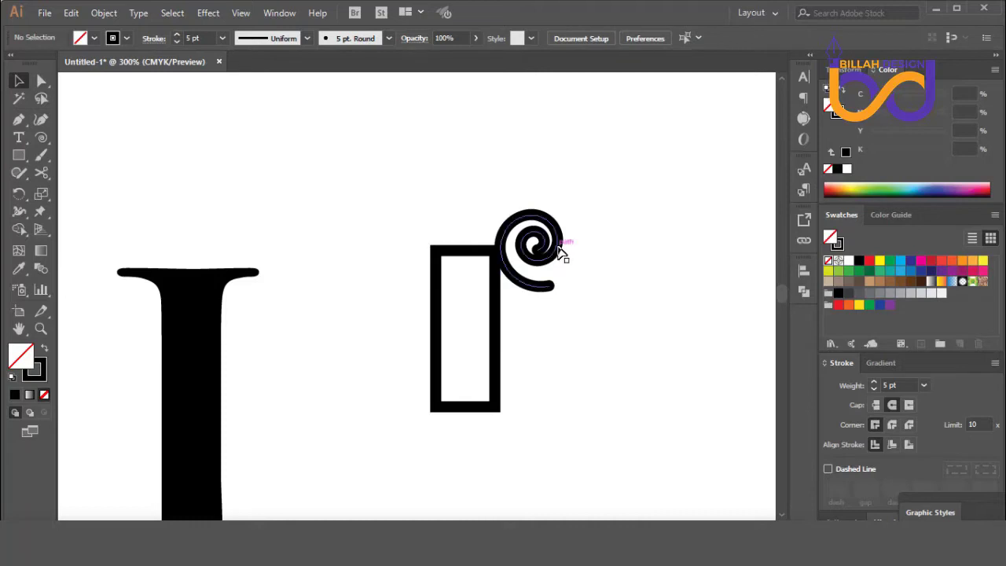
drag(556, 252, 553, 260)
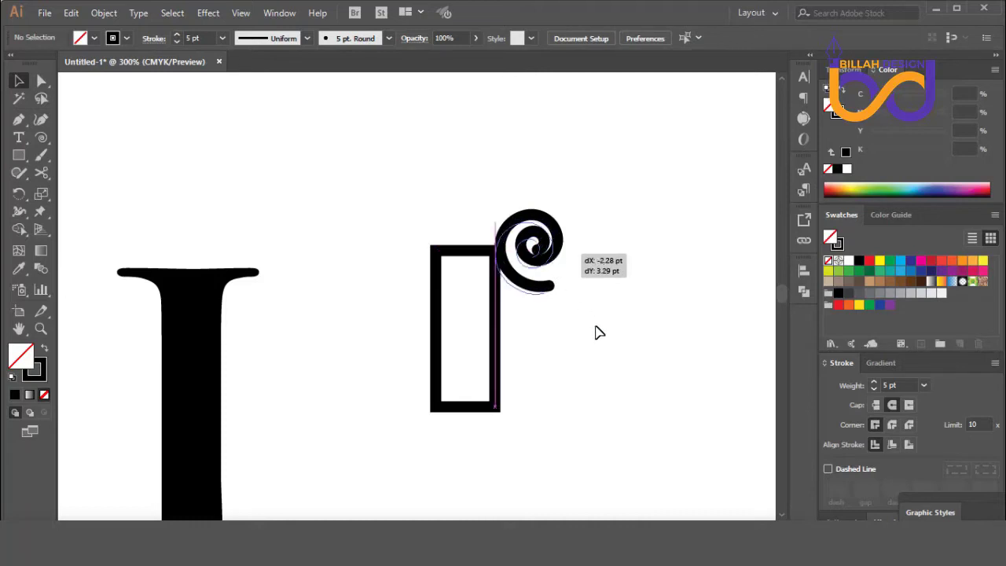
drag(595, 333, 550, 255)
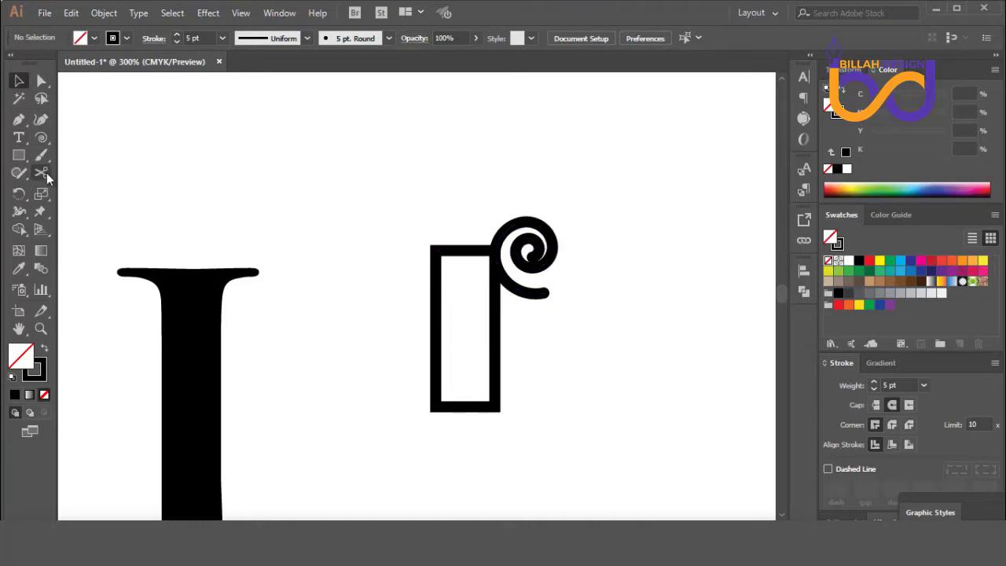
click(45, 173)
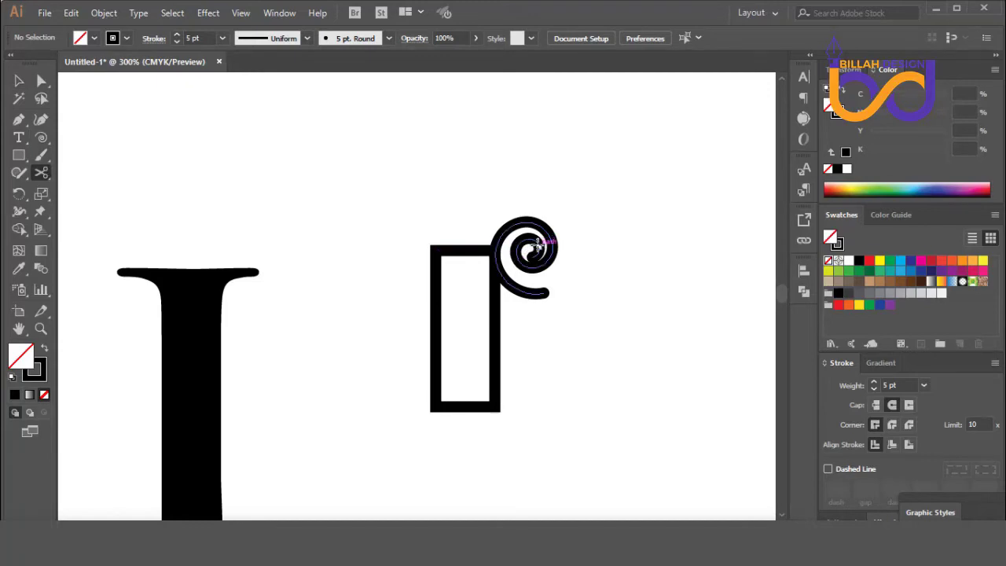
Cut the spiral near its centre, delete the leftover piece, and move it back onto the rectangle.
click(538, 243)
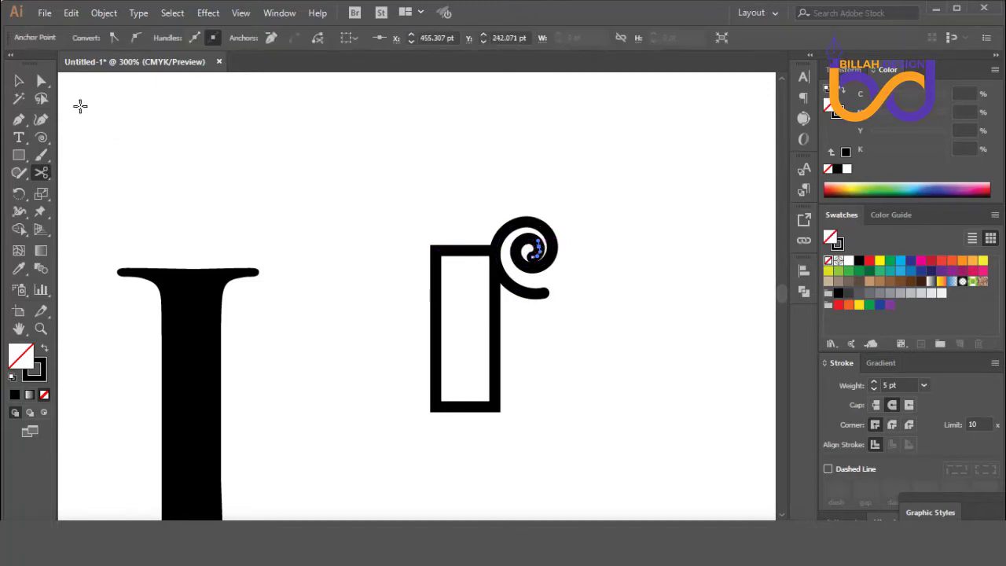
click(20, 81)
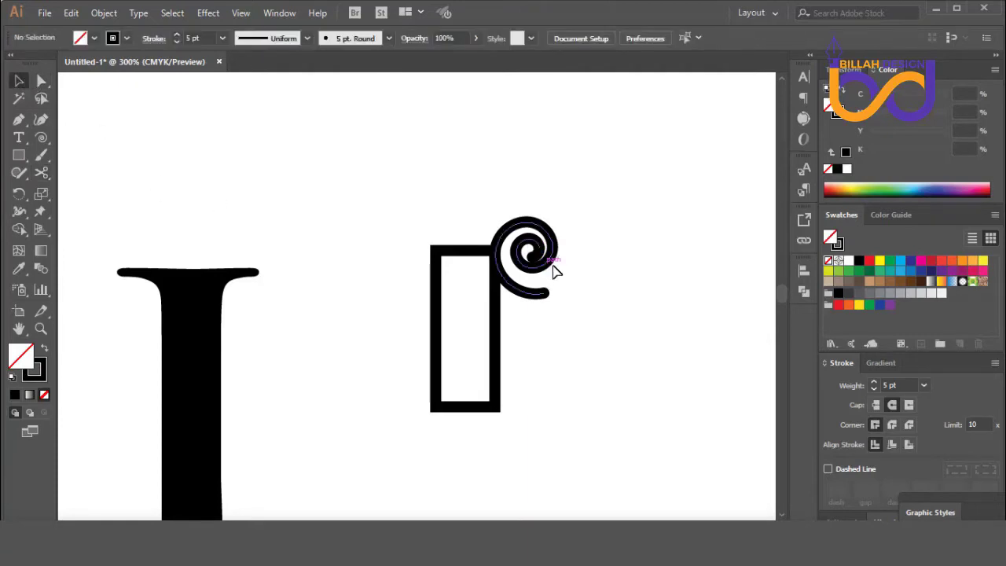
drag(553, 270, 645, 288)
drag(576, 214, 528, 303)
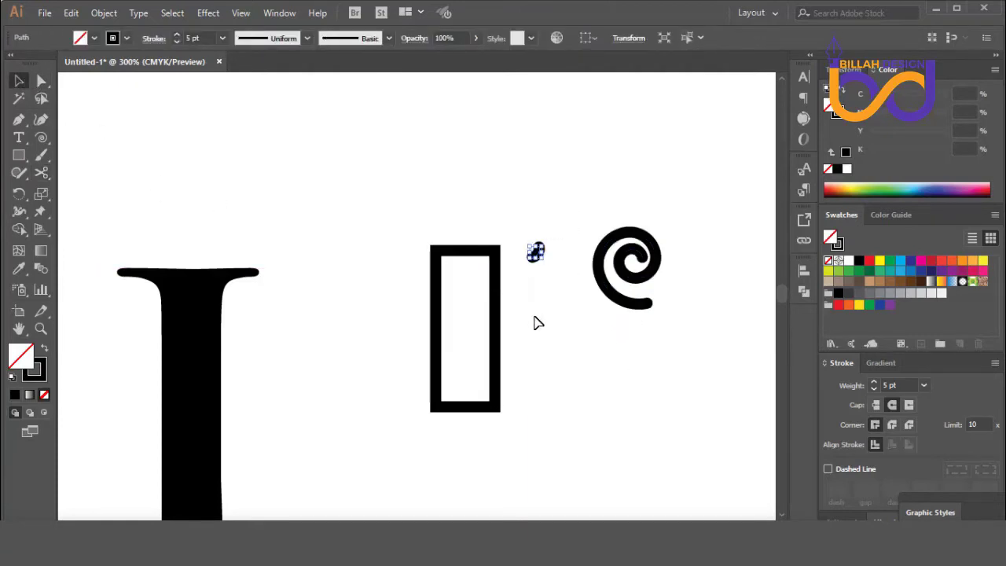
key(Delete)
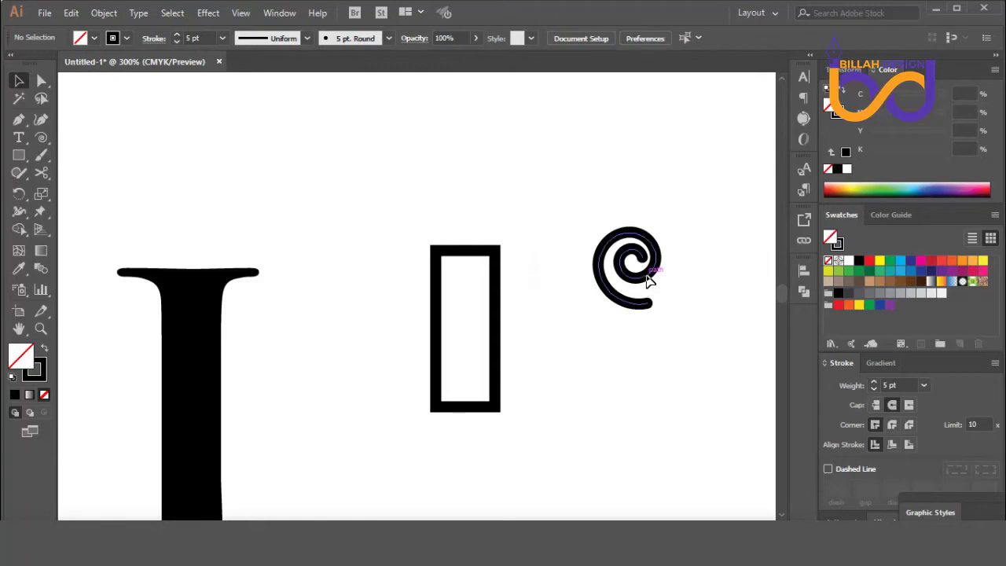
drag(640, 283, 548, 265)
click(591, 379)
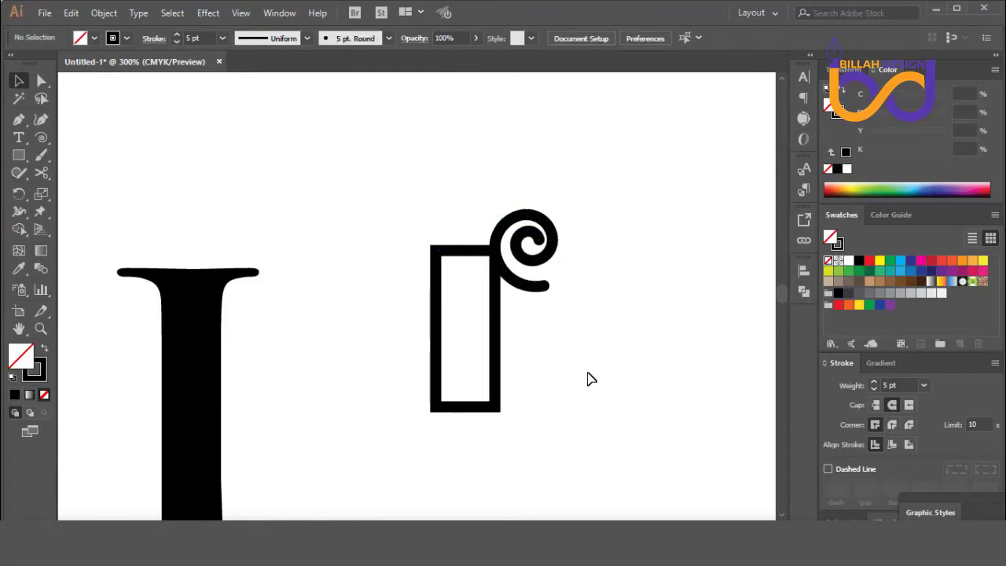
Cut the spiral's outer tail where it meets the rectangle and delete the tail.
key(ctrl+plus)
key(ctrl+plus)
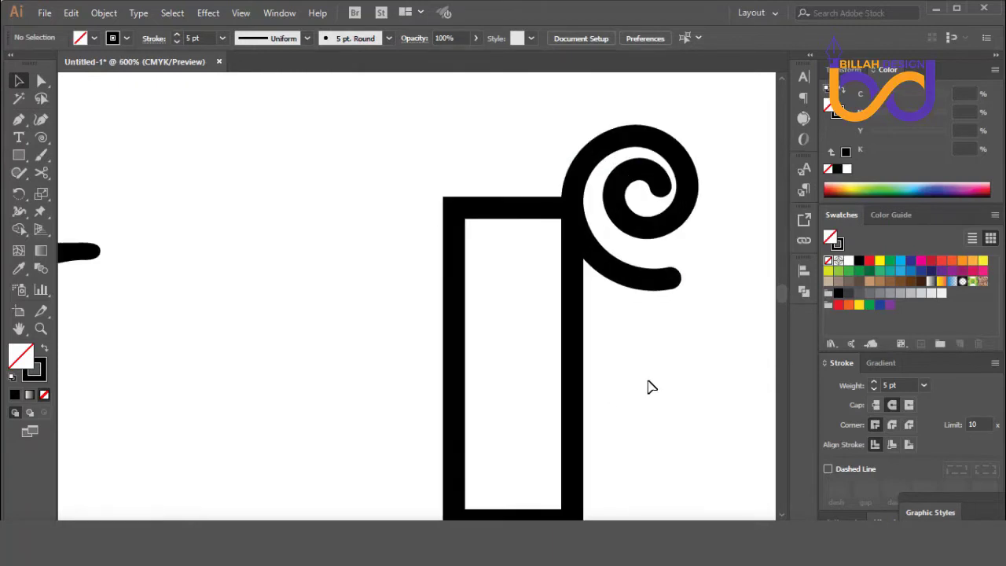
drag(649, 386, 614, 371)
click(600, 299)
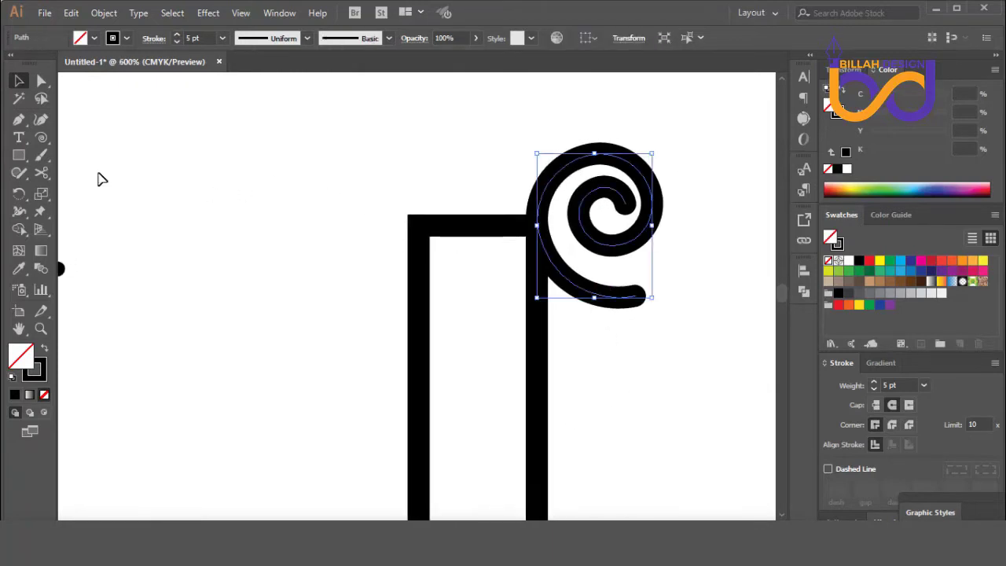
click(43, 172)
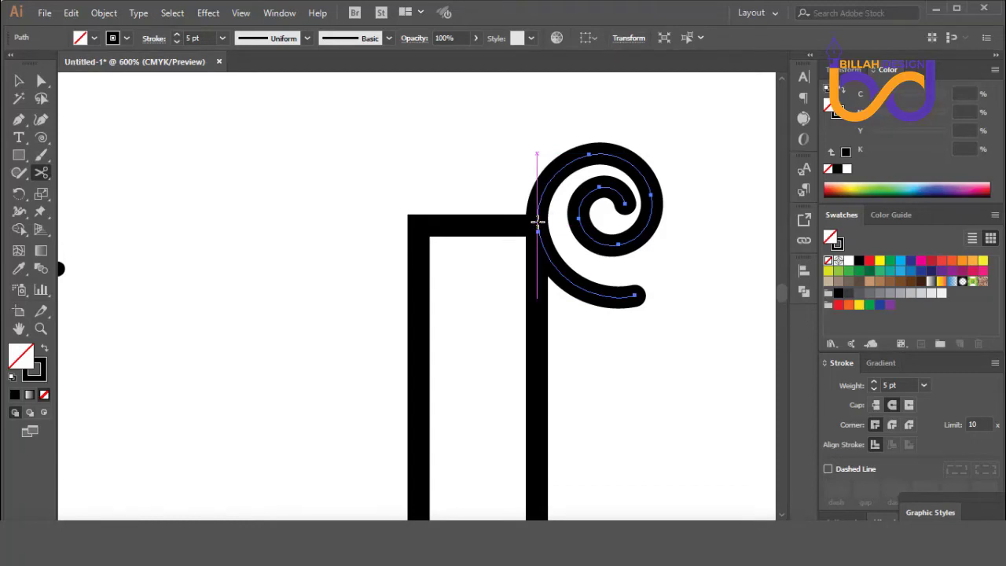
click(539, 221)
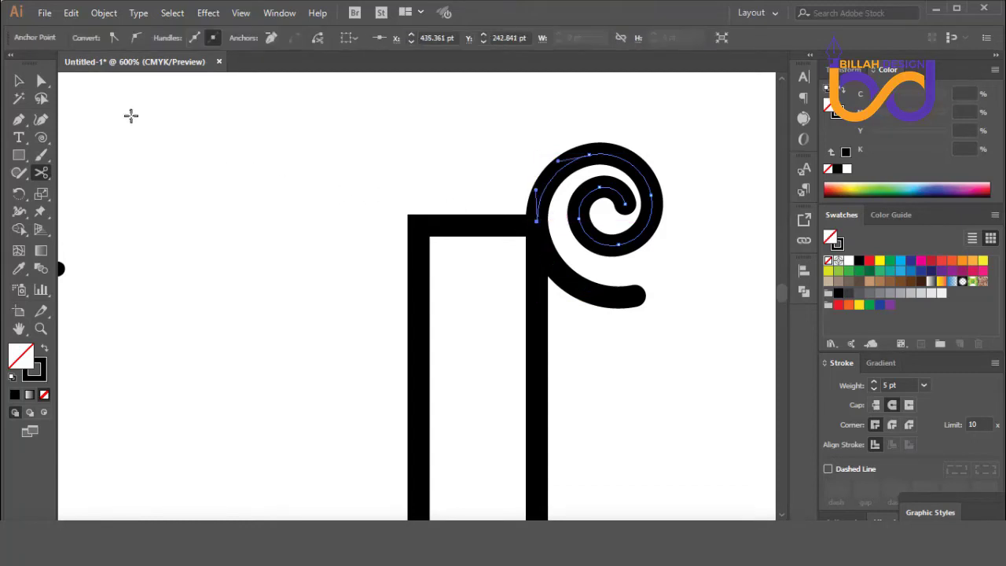
key(v)
click(217, 233)
drag(595, 292, 671, 350)
key(Delete)
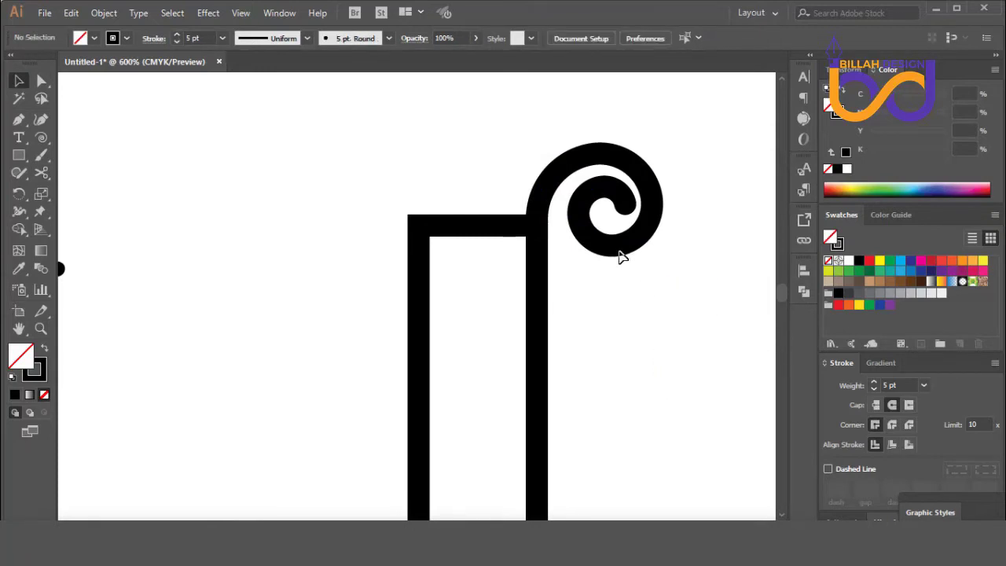
Check the compact curl's placement on the rectangle's corner at different zooms.
click(610, 252)
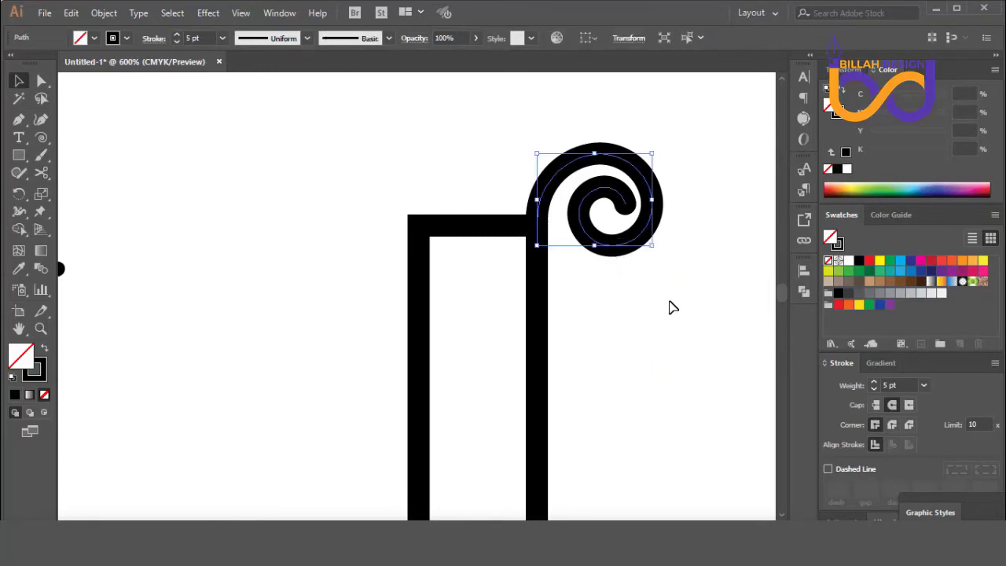
click(687, 355)
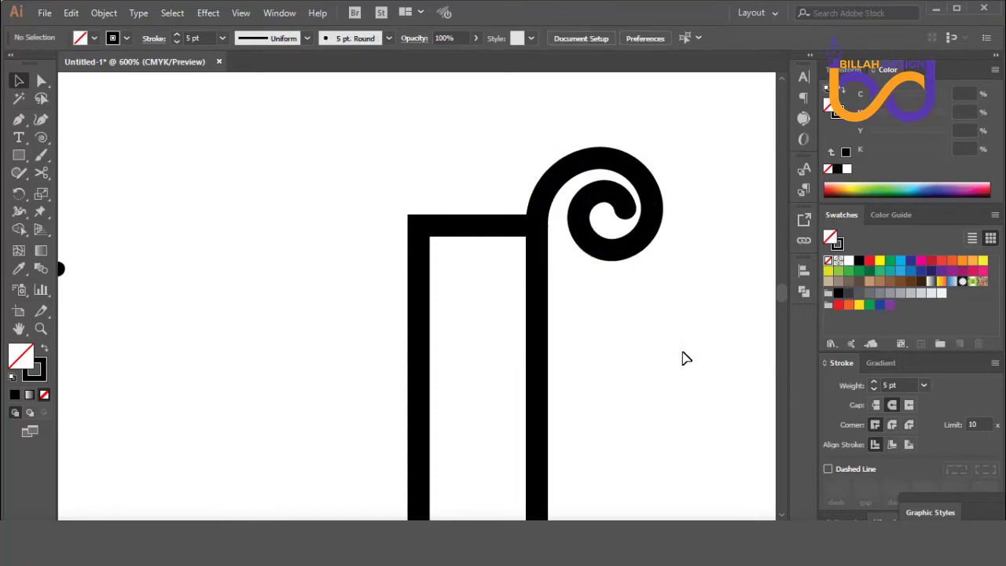
key(ctrl+minus)
key(ctrl+minus)
key(ctrl+minus)
key(ctrl+minus)
key(ctrl+minus)
key(ctrl+minus)
key(ctrl+minus)
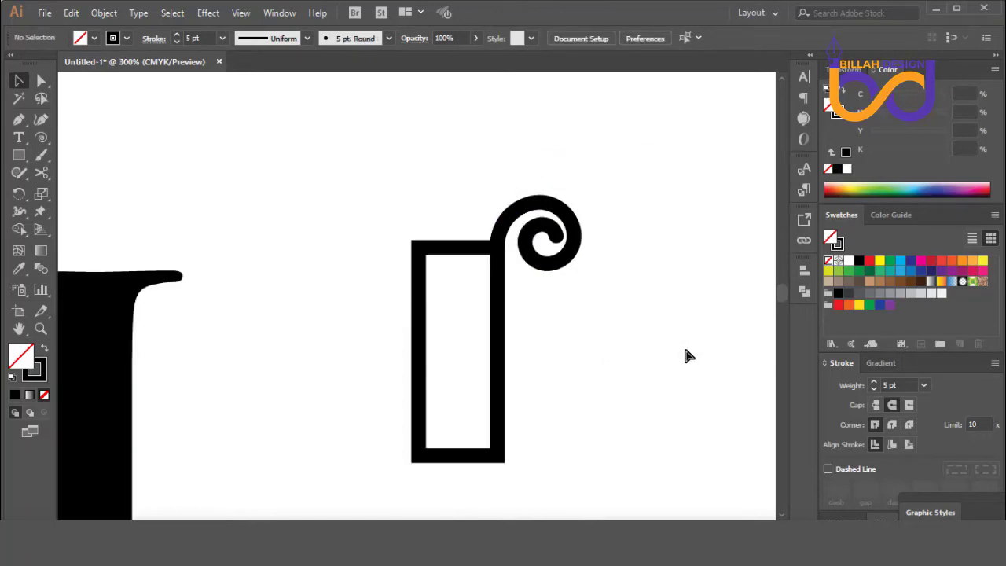
key(ctrl+plus)
key(ctrl+plus)
key(ctrl+plus)
key(ctrl+plus)
key(ctrl+plus)
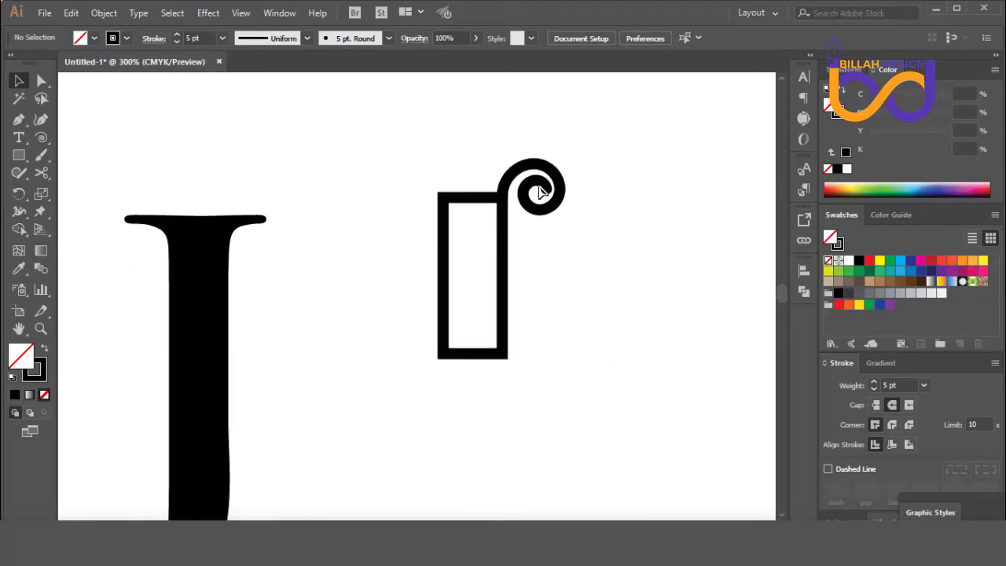
Reflect a vertical copy of the spiral and nudge it onto the rectangle's top-left corner.
right_click(537, 182)
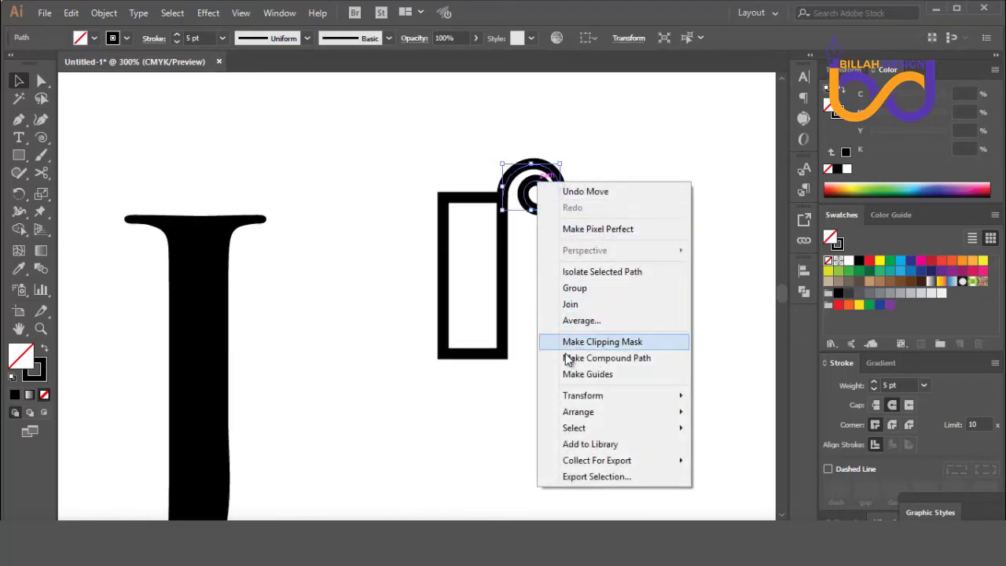
mouse_move(585, 403)
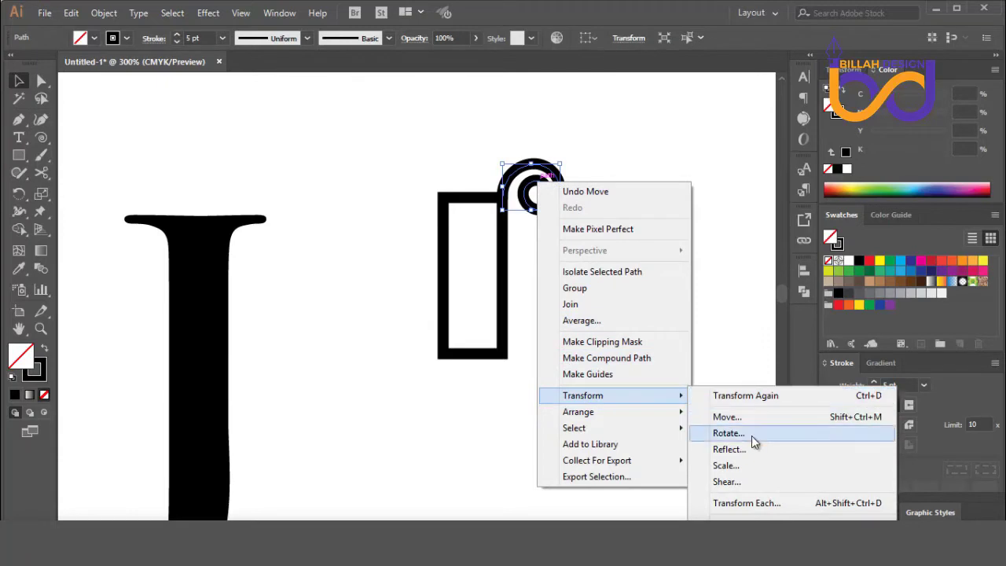
click(737, 450)
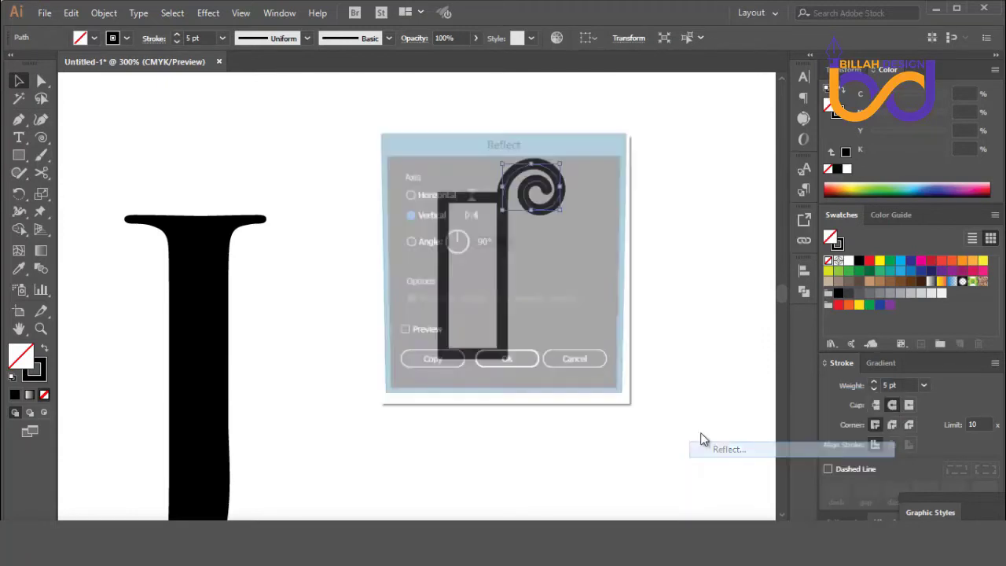
drag(542, 143, 789, 175)
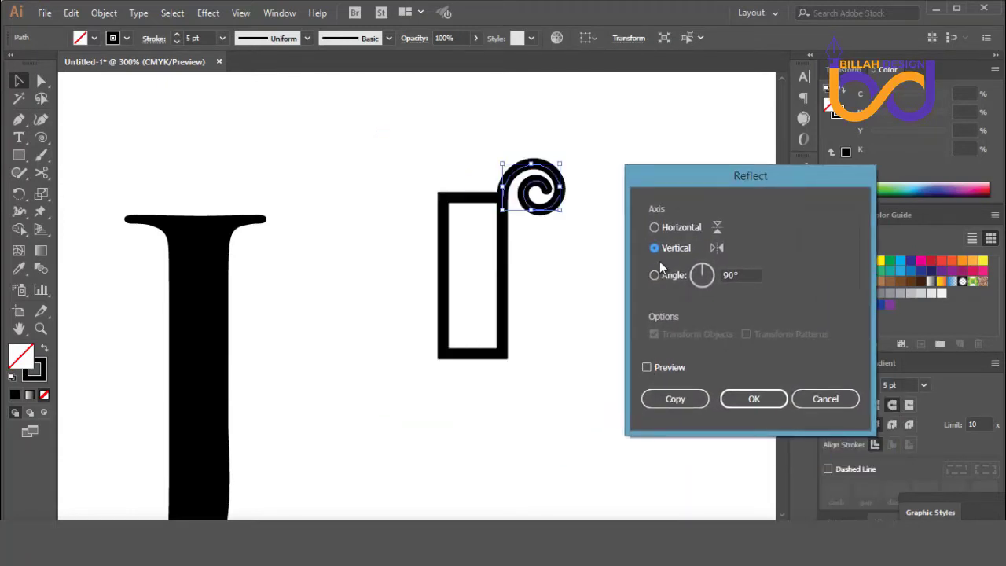
click(672, 398)
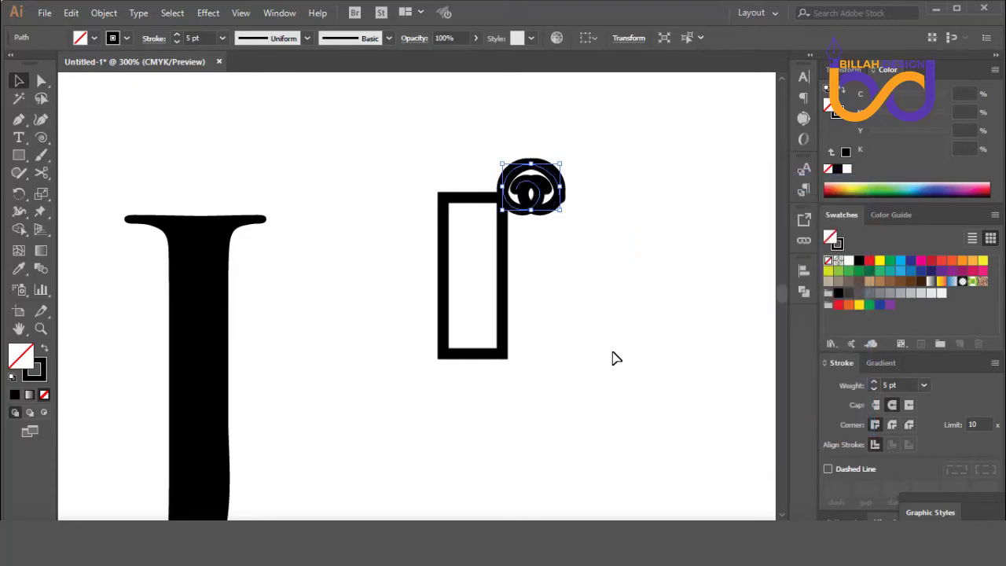
key(shift+Left)
key(shift+Left)
key(shift+Left)
key(shift+Left)
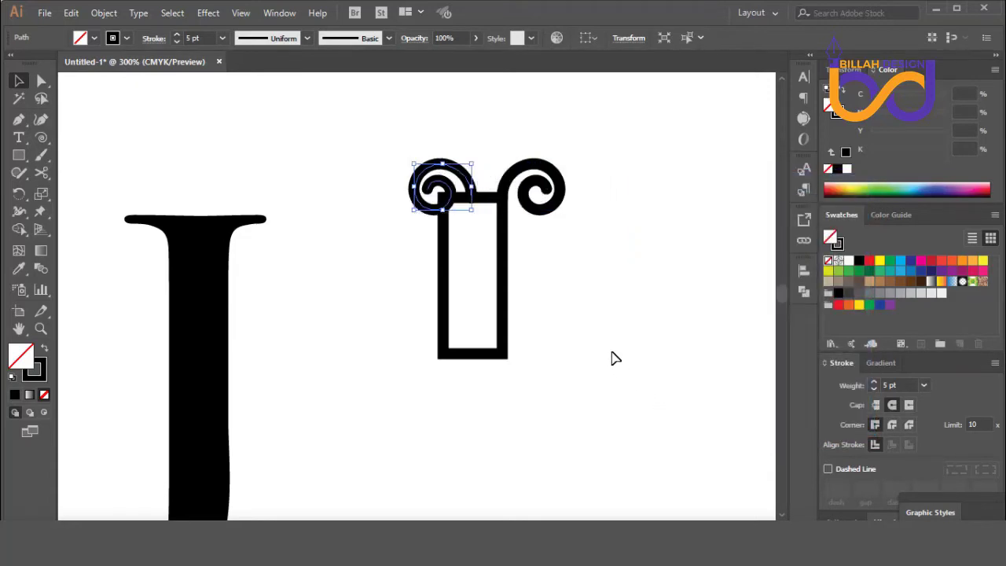
key(Left)
key(Left)
key(Left)
key(Left)
key(Left)
key(Left)
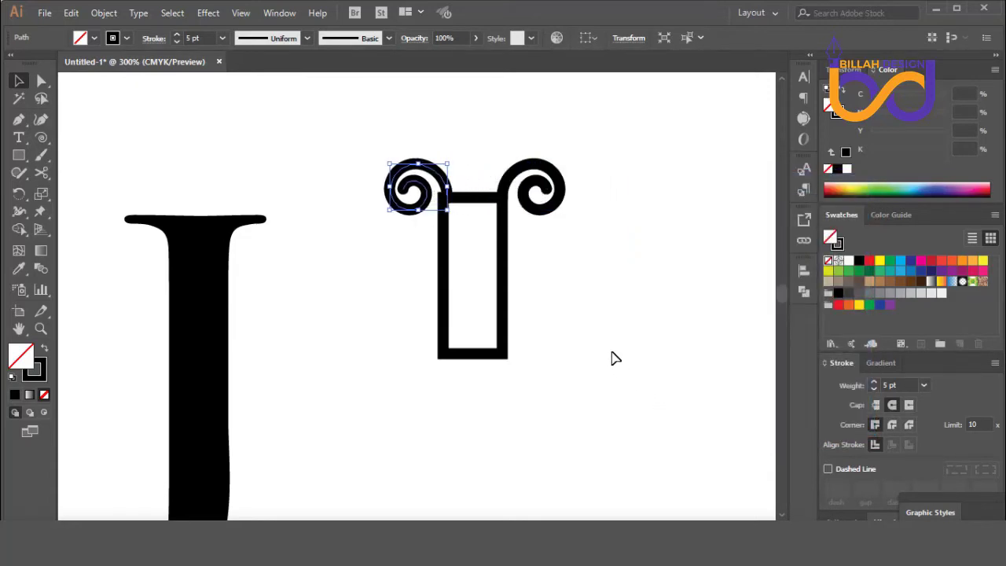
click(615, 358)
Draw two vertical Pen lines from the rectangle's top edge to its bottom edge.
click(19, 119)
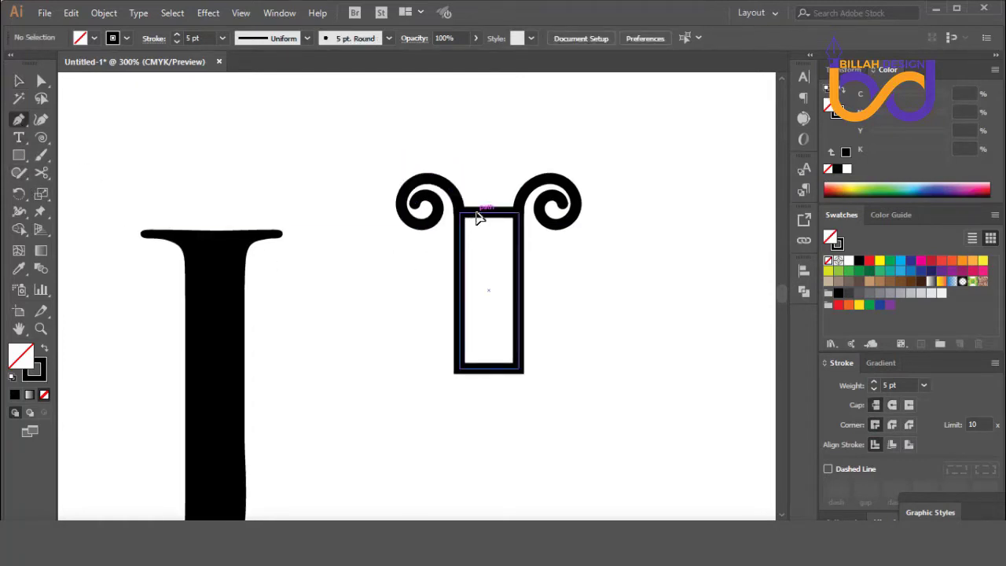
click(476, 213)
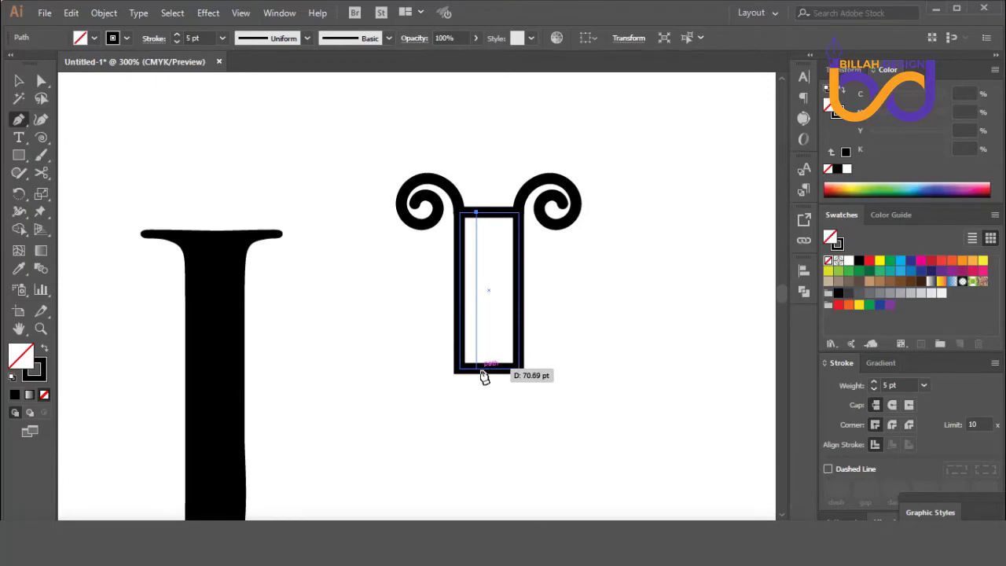
click(483, 376)
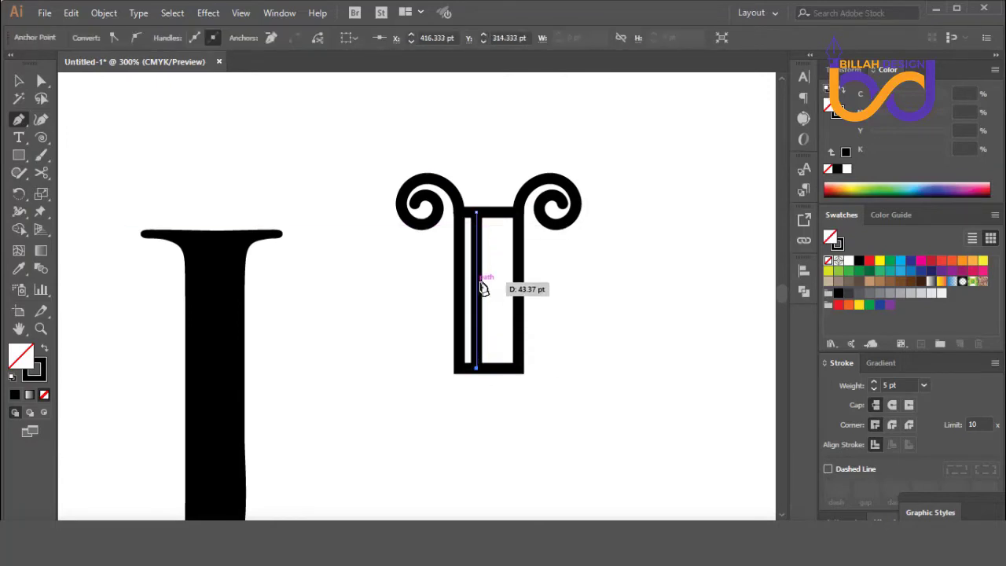
key(Escape)
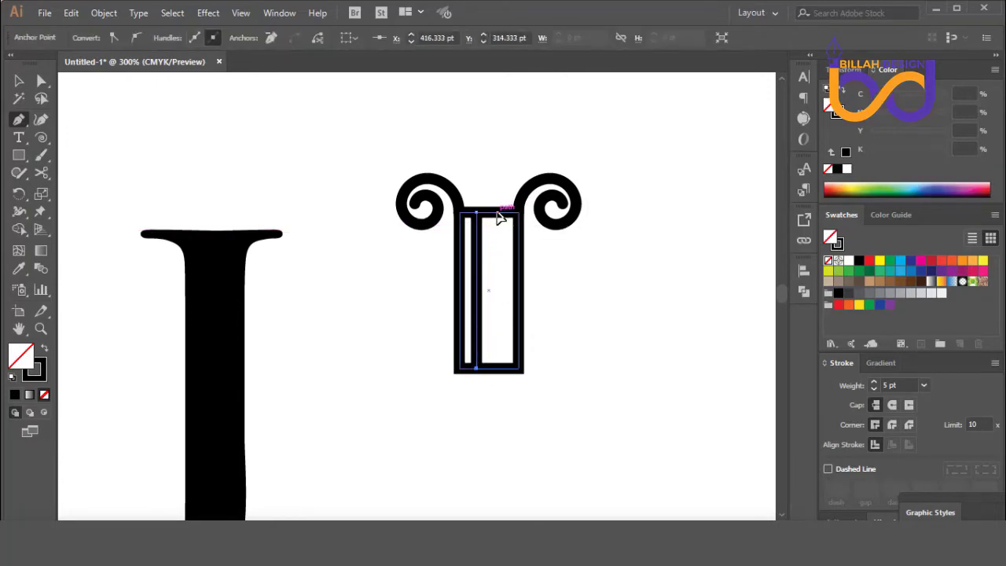
click(496, 213)
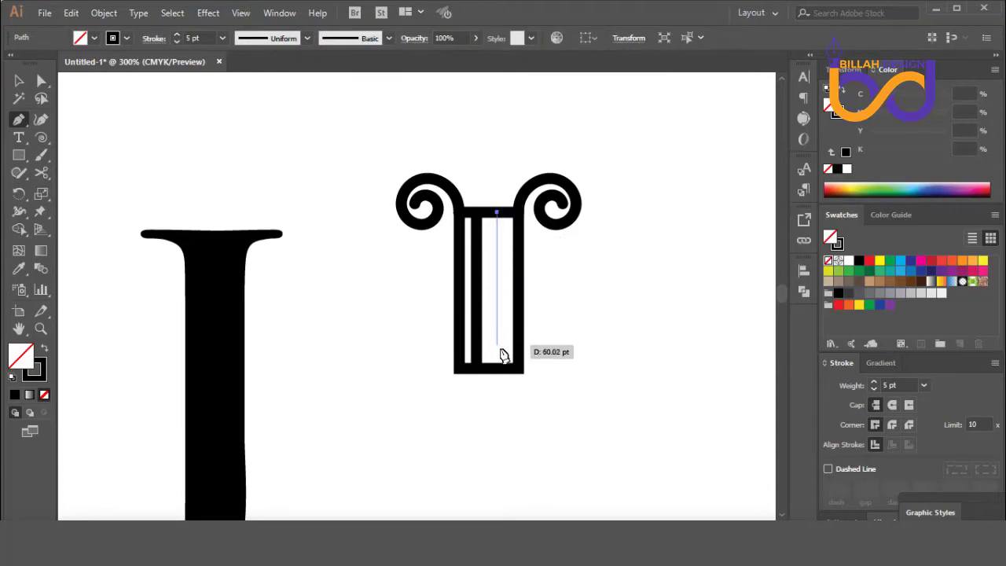
click(502, 370)
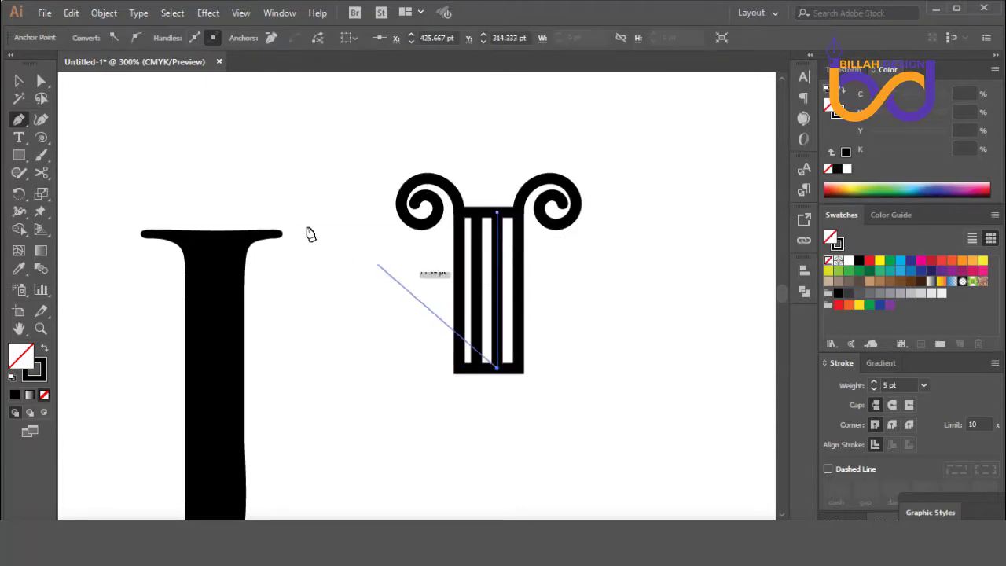
click(19, 80)
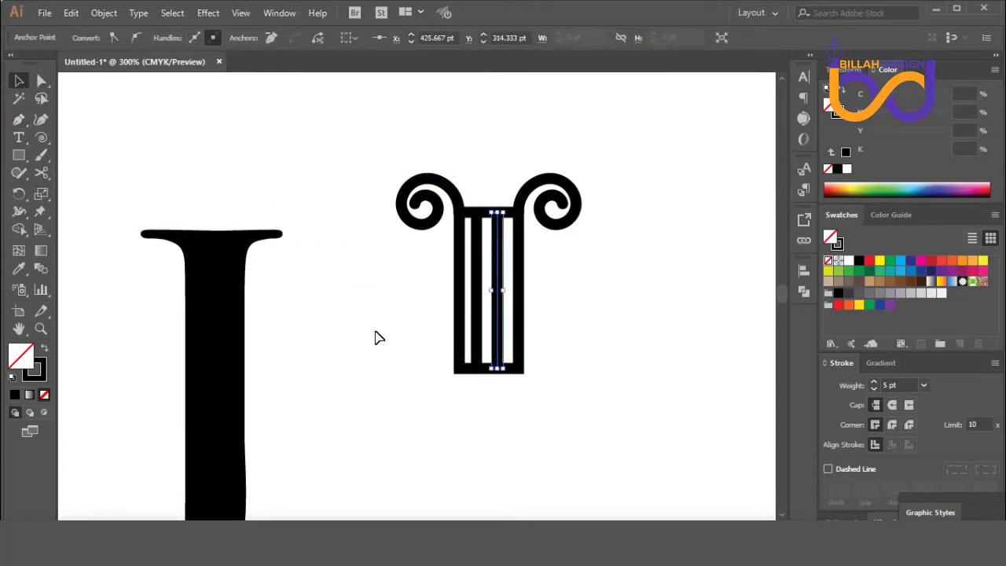
click(566, 405)
key(ctrl+plus)
key(ctrl+plus)
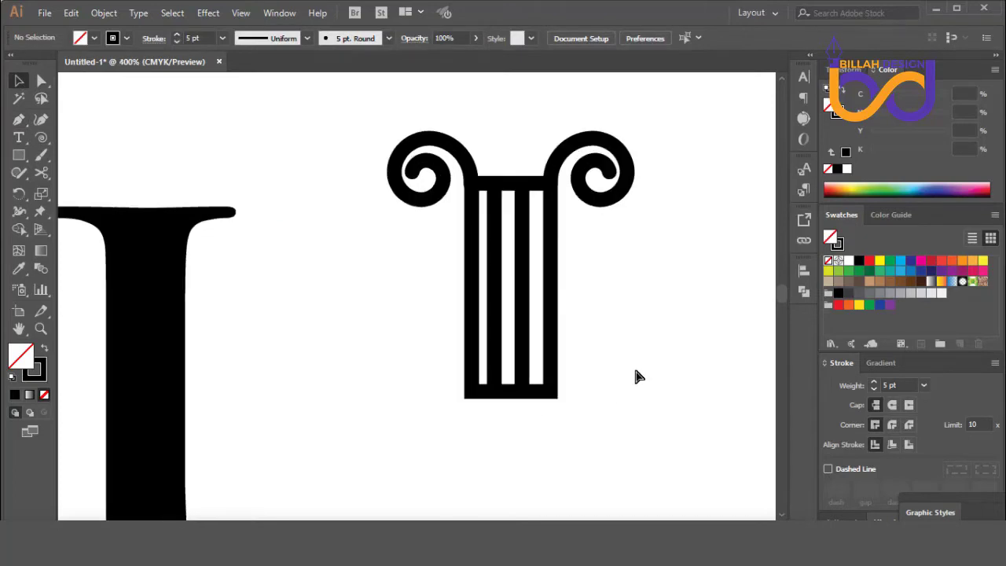
Drag a flute line right and down so it extends below the column base.
drag(660, 412, 544, 230)
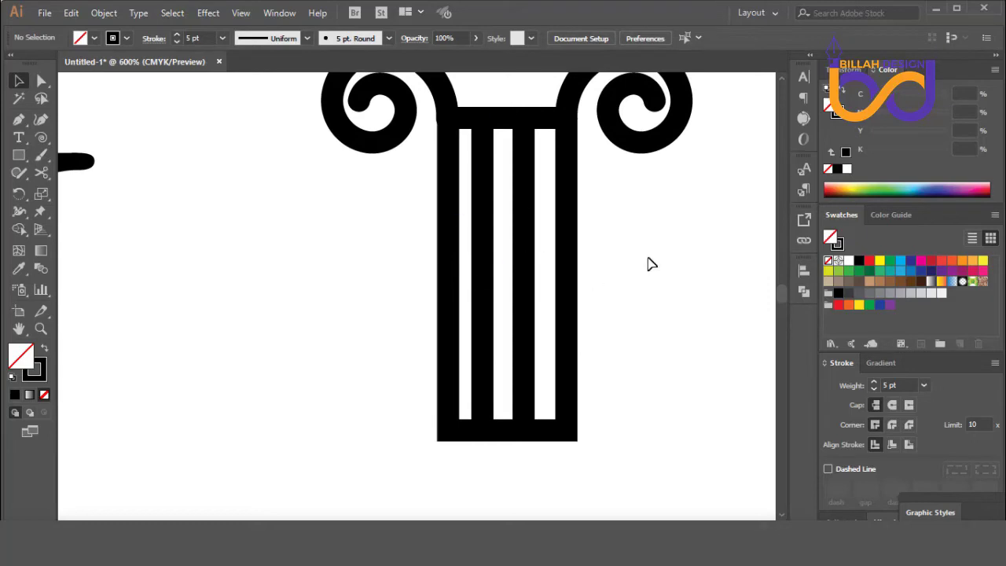
click(570, 250)
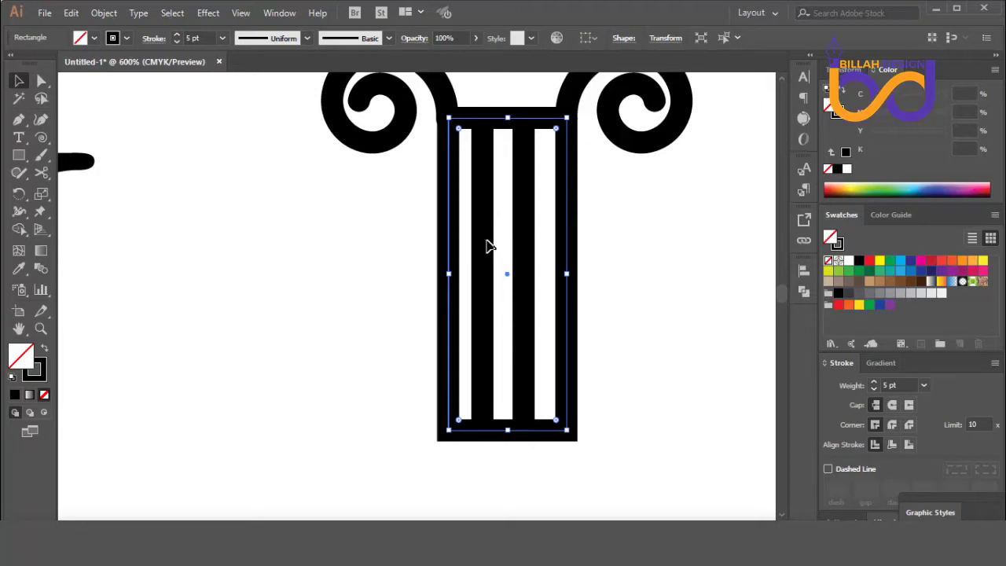
click(666, 315)
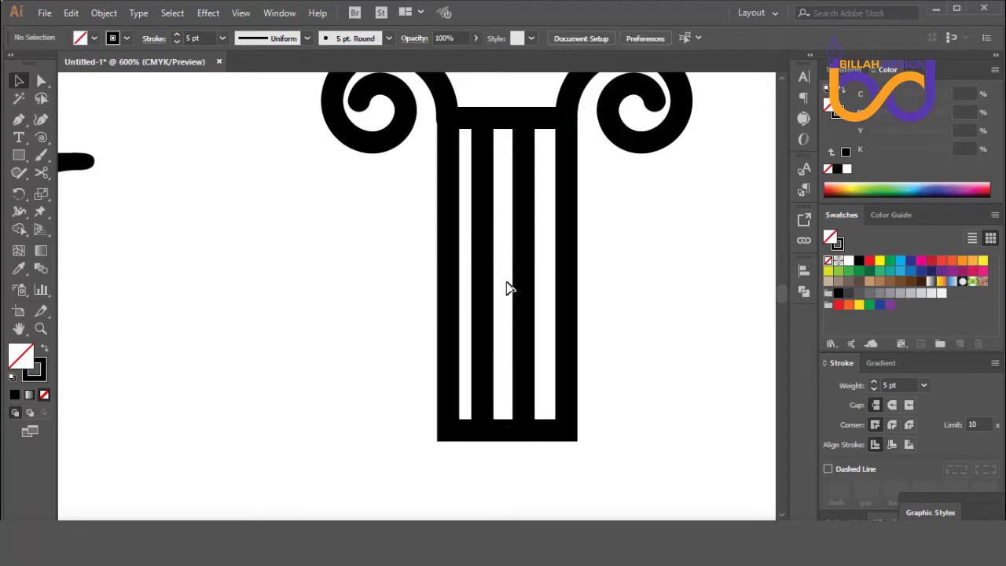
drag(566, 393, 613, 366)
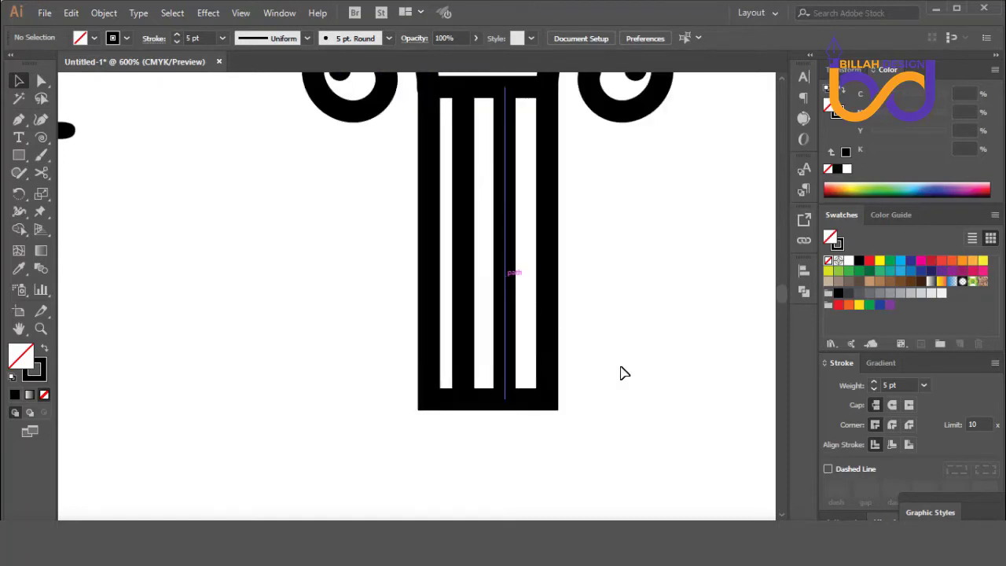
drag(683, 460, 636, 357)
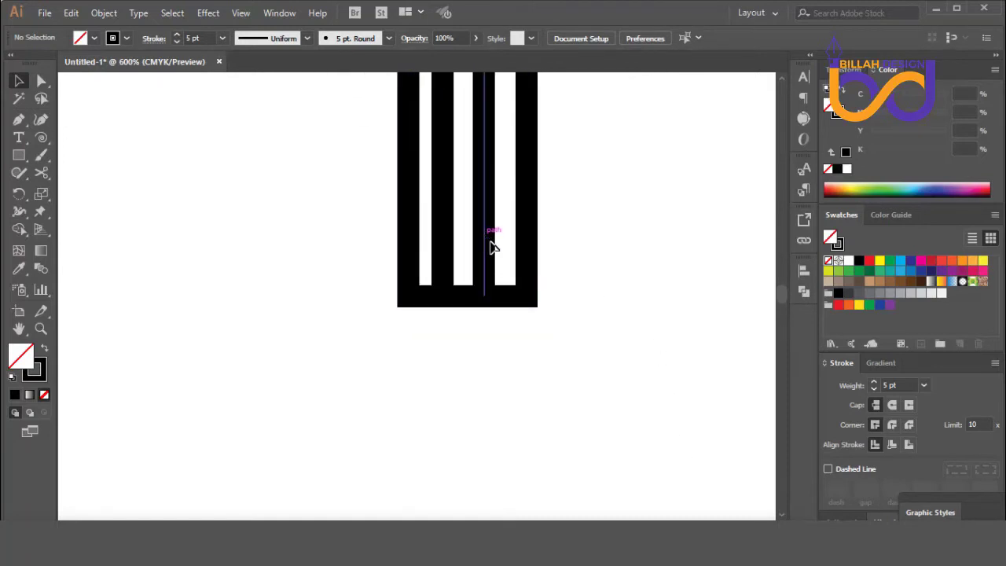
drag(493, 231, 530, 349)
click(545, 371)
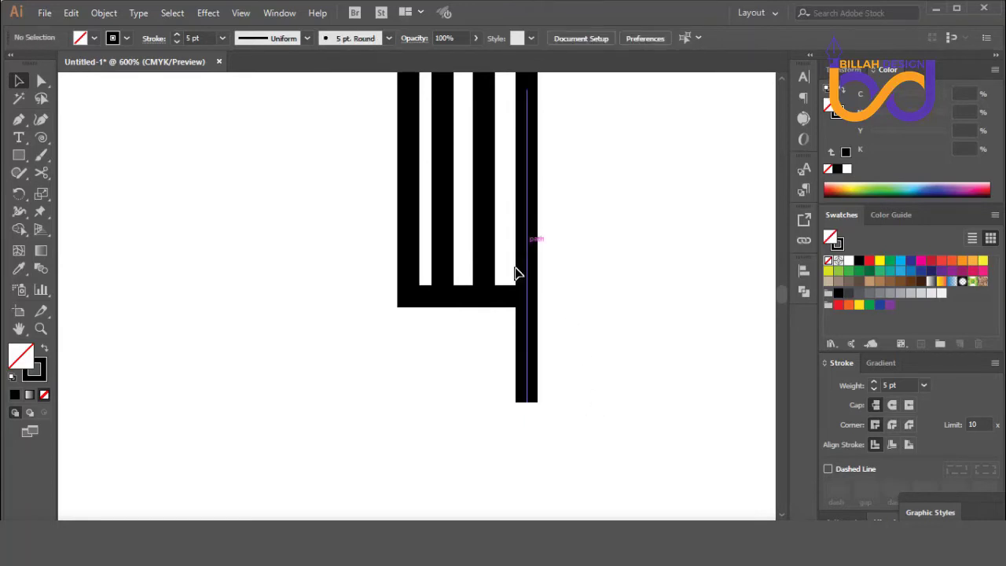
Drag another flute line left and down, then select both long lines and the inner flute.
drag(444, 253, 409, 348)
drag(364, 448, 585, 378)
shift+click(484, 244)
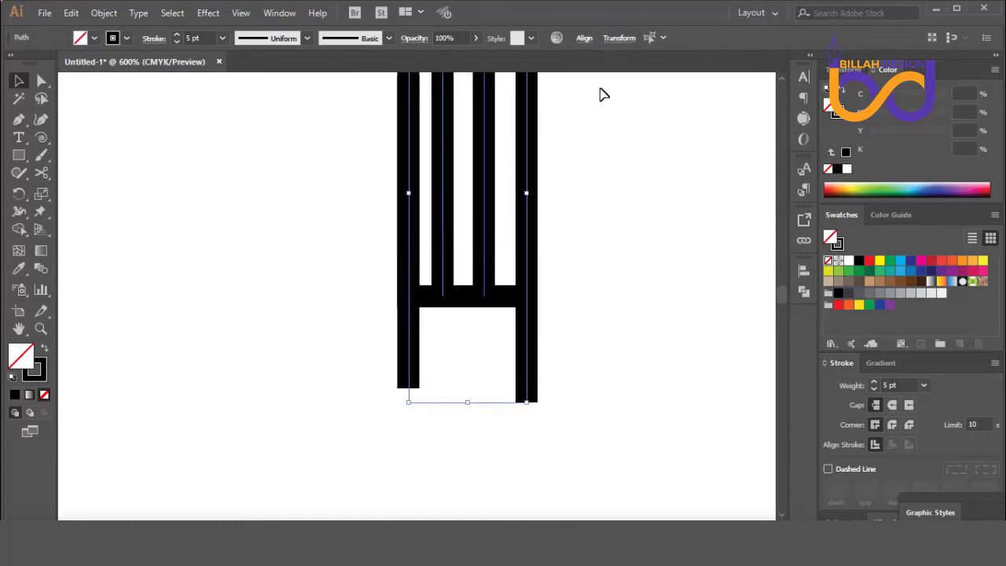
Space the selected flute bars evenly with Horizontal Distribute Center.
click(586, 41)
click(573, 160)
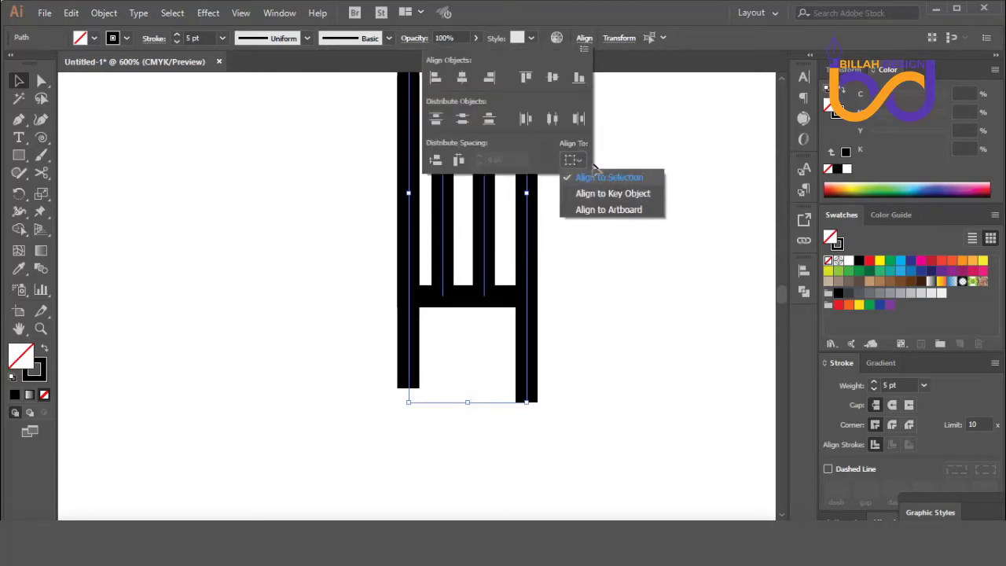
click(554, 120)
click(554, 121)
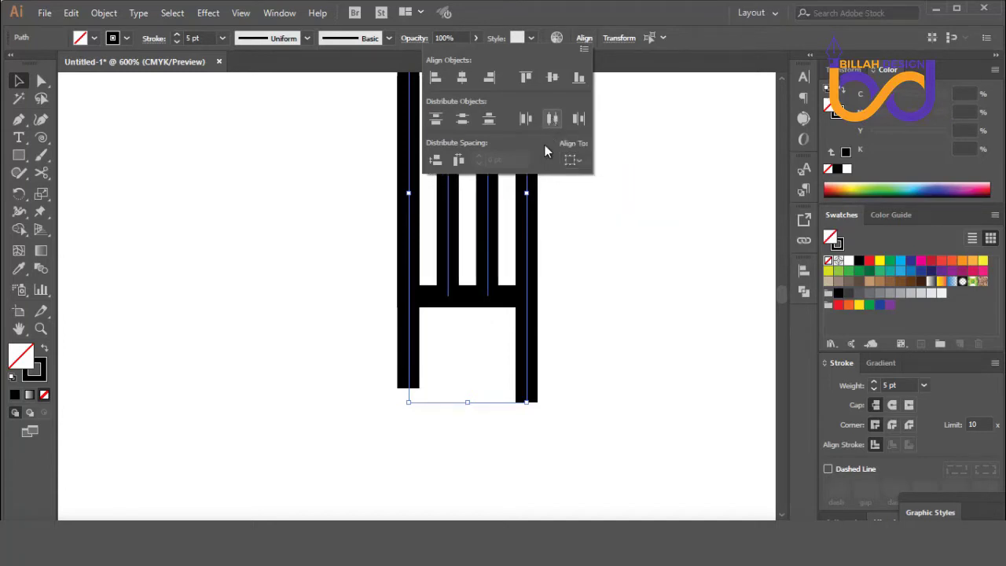
Delete the long lines hanging below the base and zoom out.
click(617, 232)
drag(339, 445, 611, 369)
key(Delete)
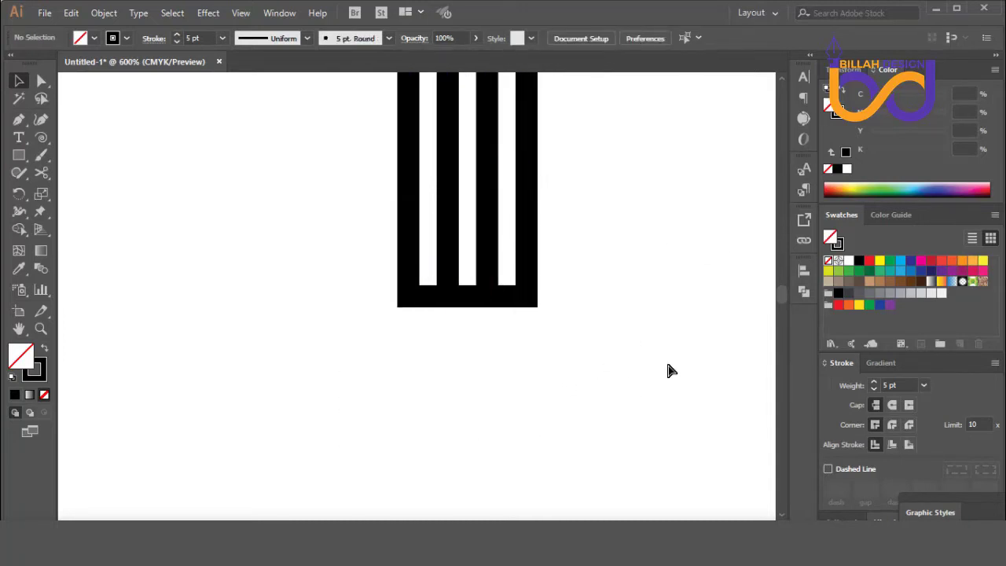
key(ctrl+minus)
key(ctrl+minus)
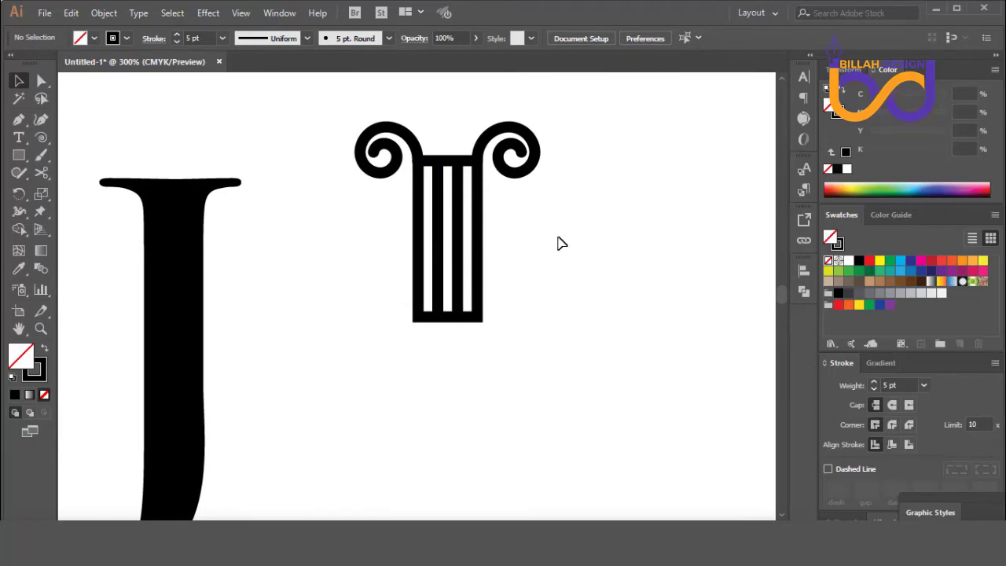
Zoom in on the capital, nudge the left spiral right and back, then select the right spiral.
drag(557, 244, 580, 291)
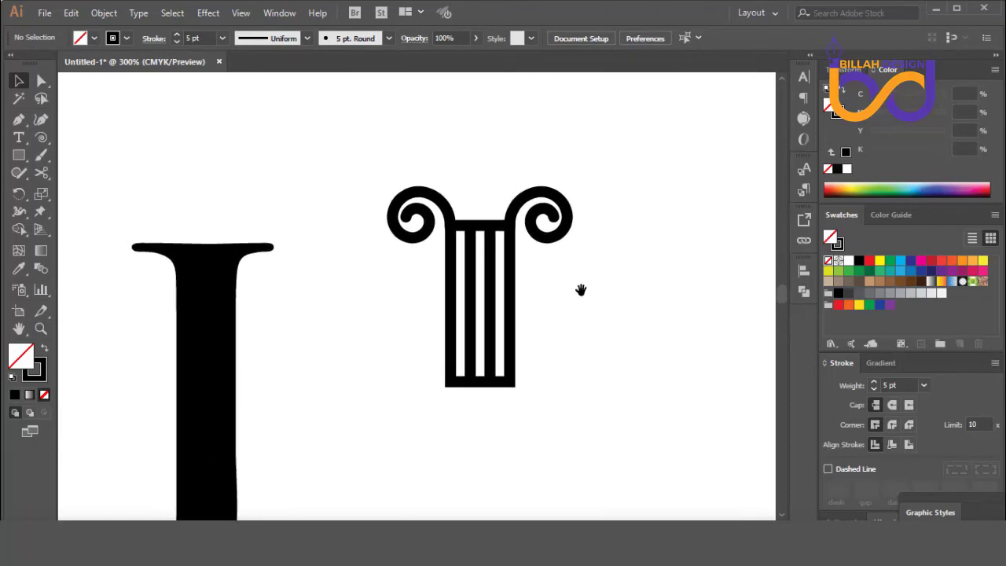
key(ctrl+=)
key(ctrl+=)
key(ctrl+=)
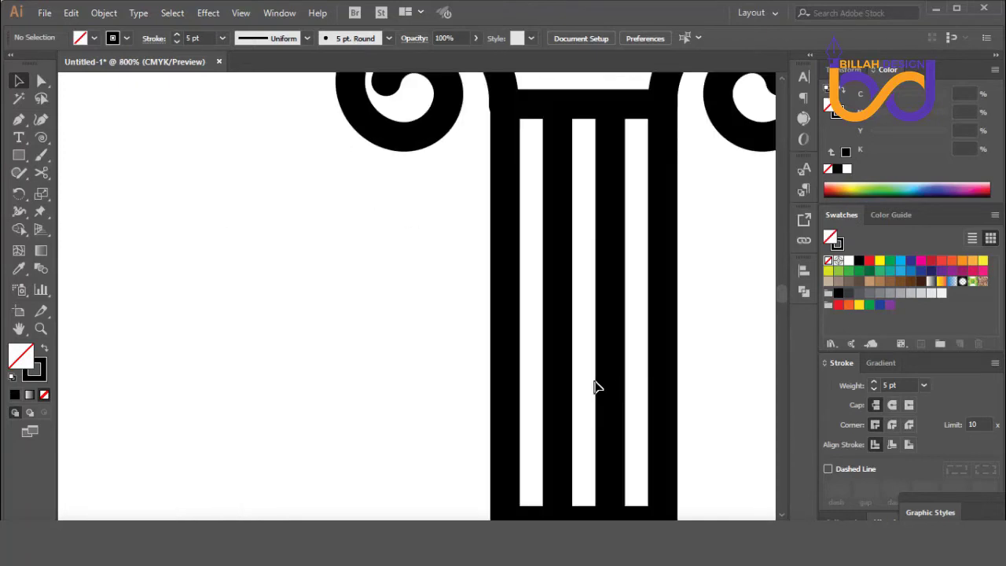
scroll(365, 169, up, 4)
scroll(366, 169, right, 4)
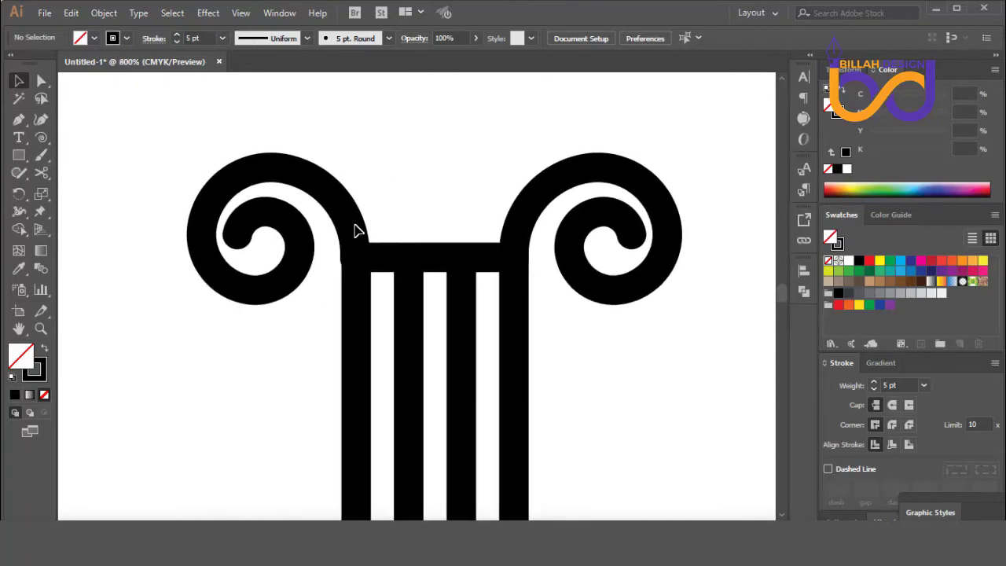
click(350, 216)
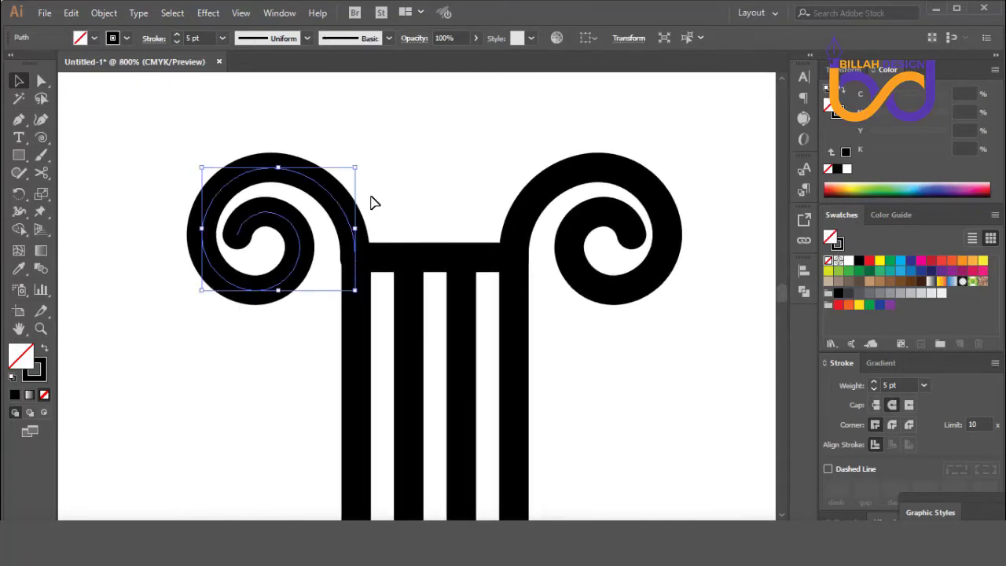
key(Right)
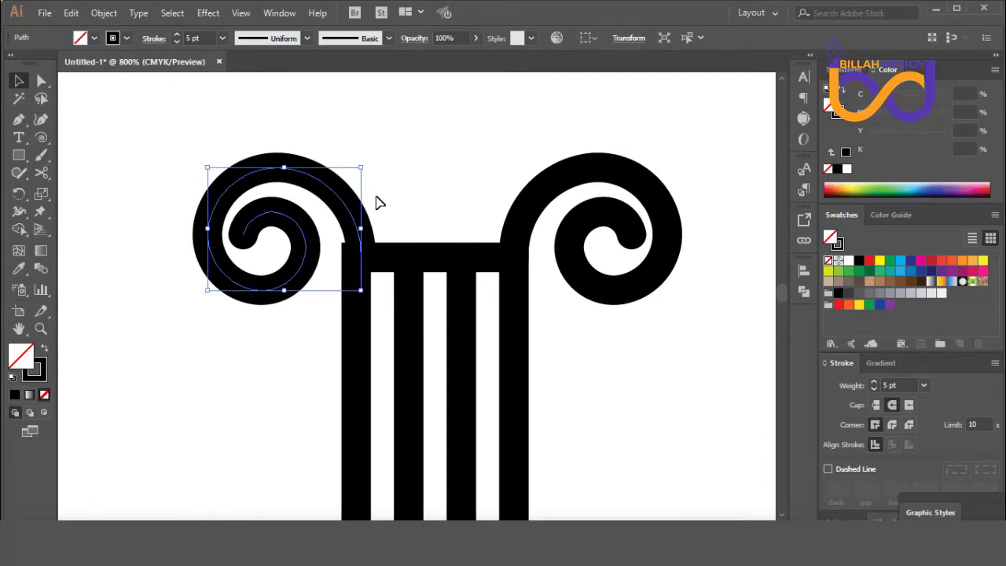
key(Left)
click(417, 182)
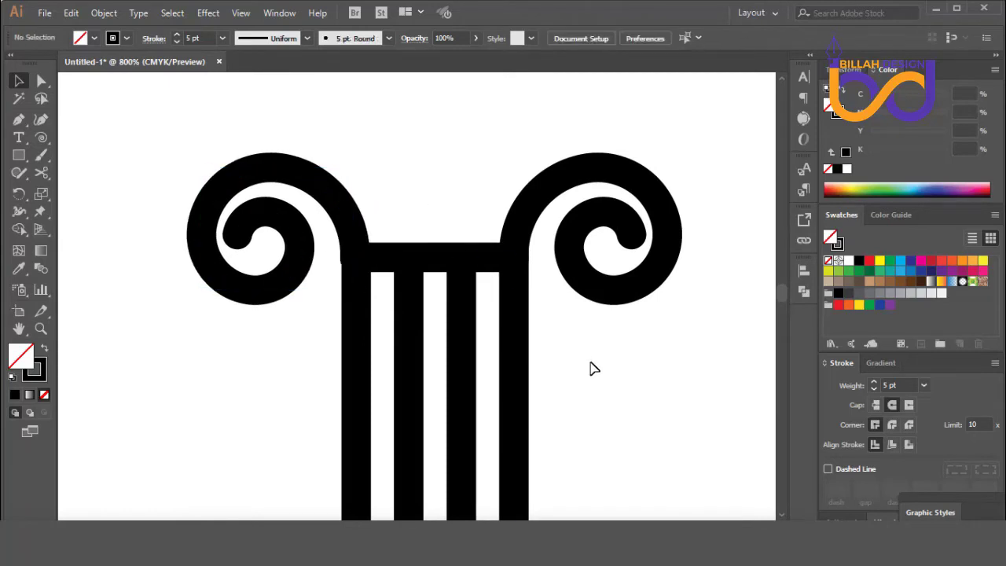
click(539, 222)
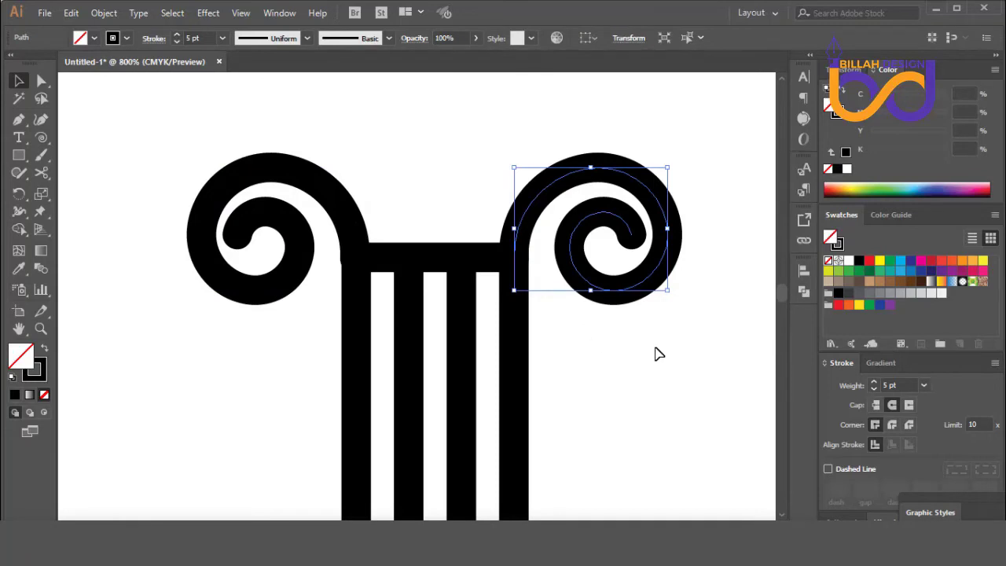
Give the right spiral a red stroke and the left spiral a yellow-green stroke.
click(839, 245)
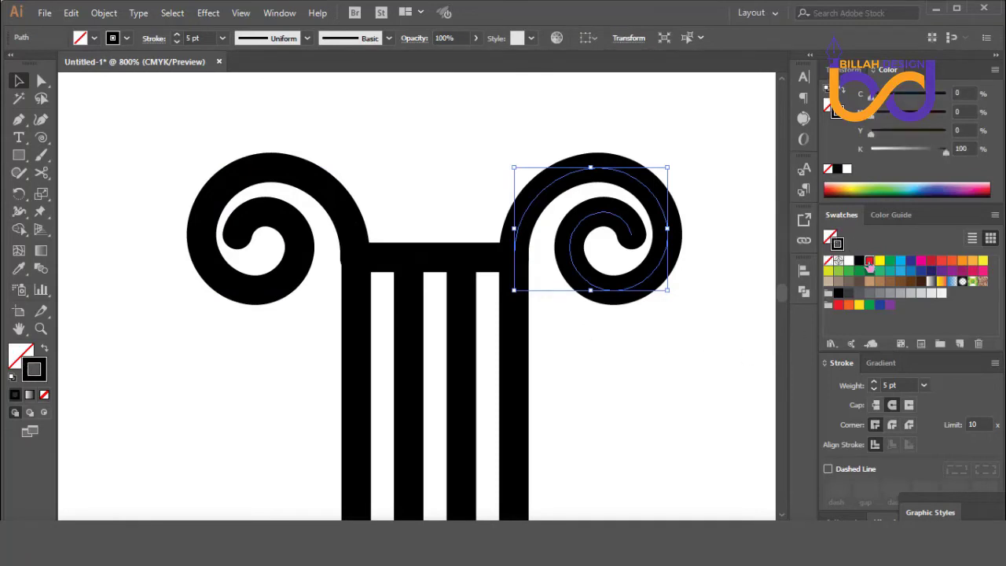
click(869, 261)
click(644, 372)
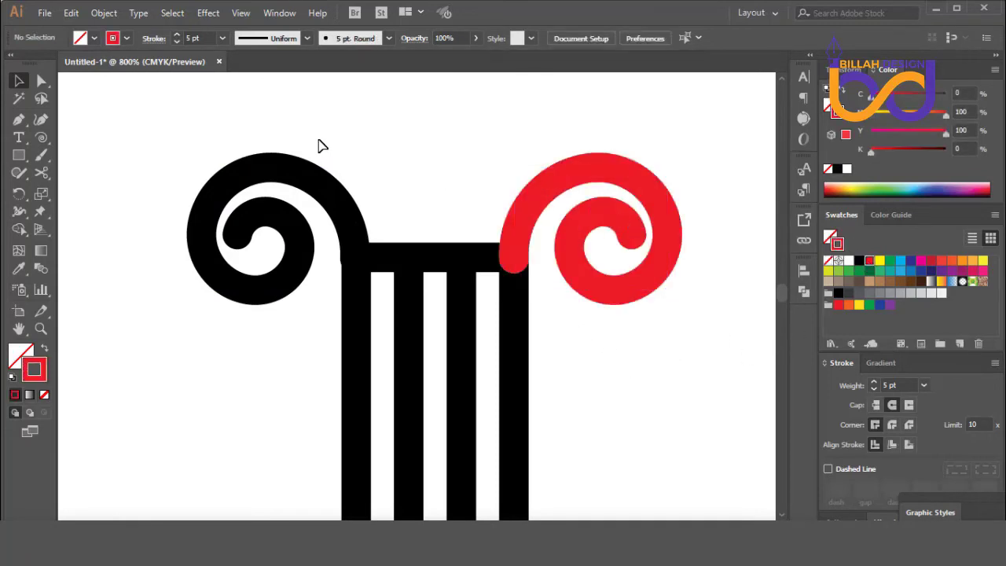
click(328, 177)
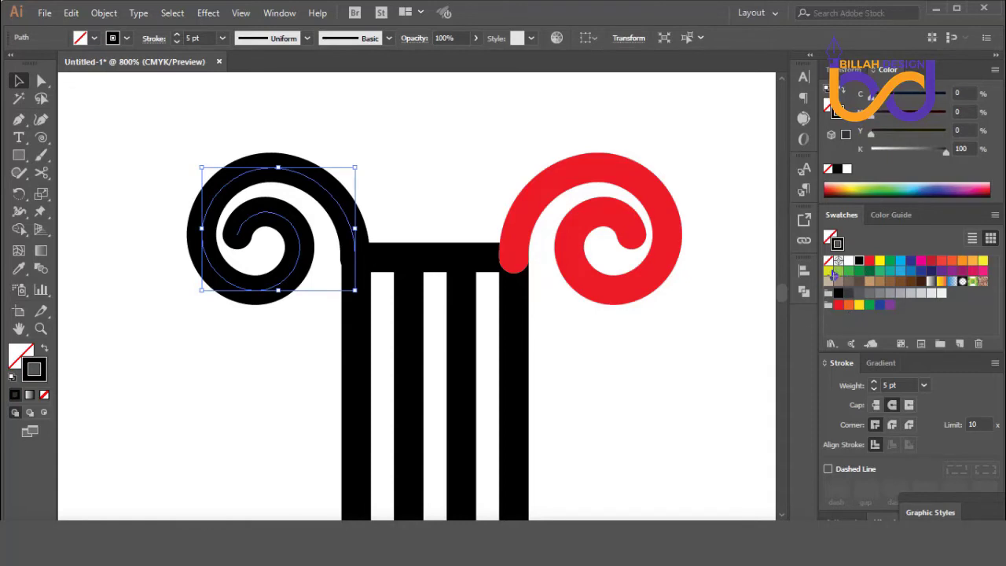
click(830, 271)
click(609, 363)
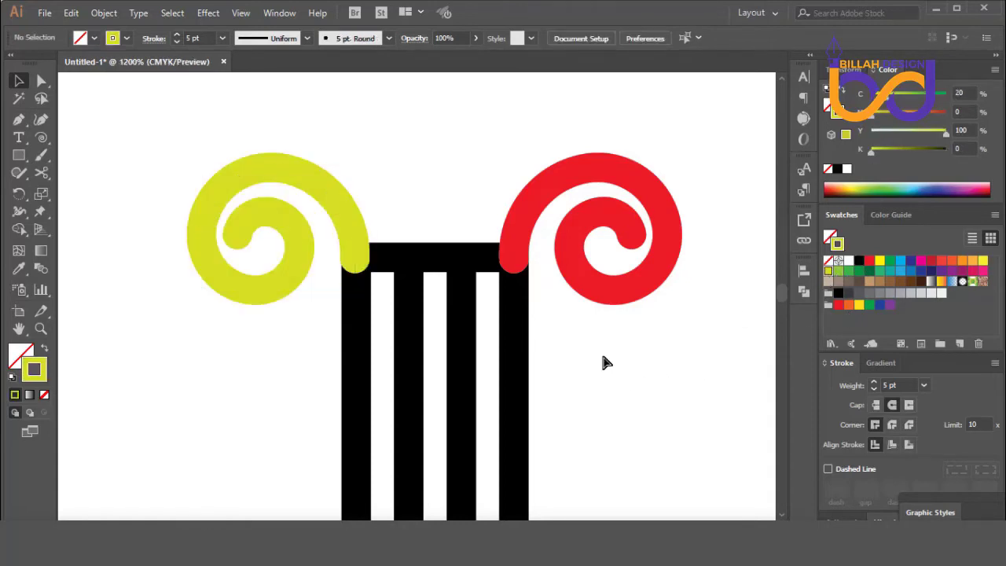
Shift the yellow spiral slightly onto the column top, then reselect both spirals to check them.
key(ctrl+plus)
key(ctrl+plus)
key(ctrl+plus)
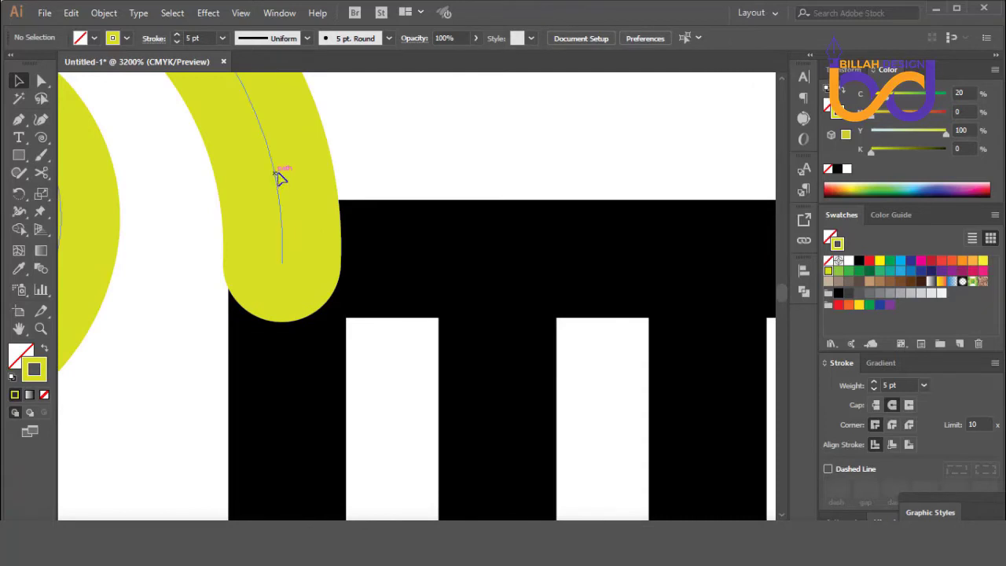
drag(280, 177, 286, 191)
click(395, 379)
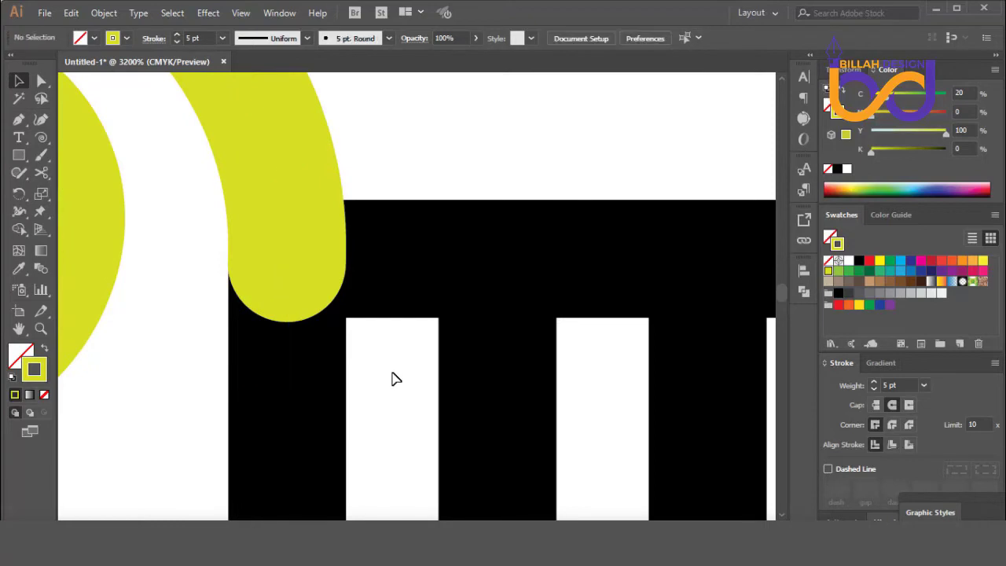
scroll(395, 383, down, 5)
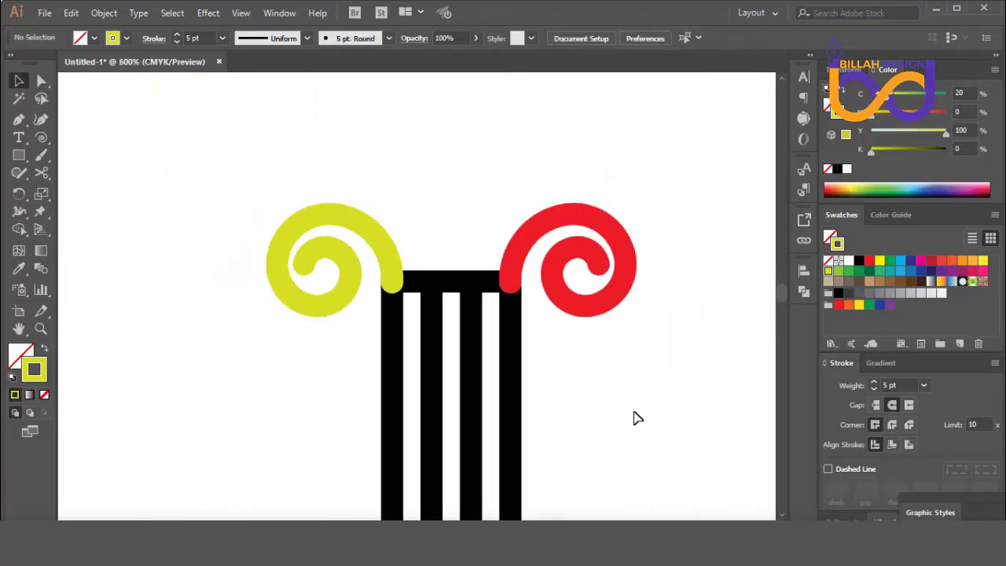
drag(255, 171, 582, 228)
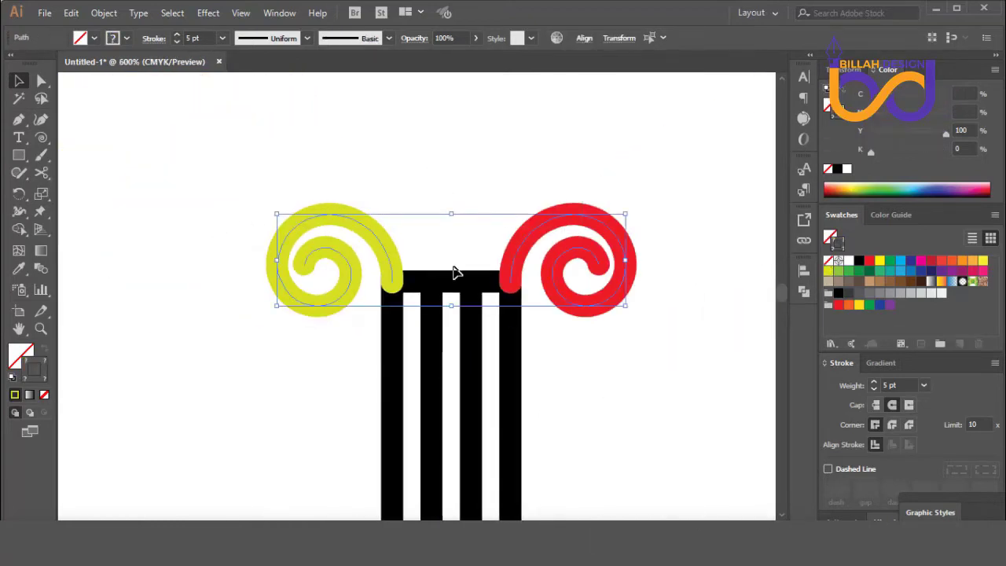
click(621, 411)
drag(191, 155, 611, 220)
click(706, 474)
scroll(700, 472, down, 3)
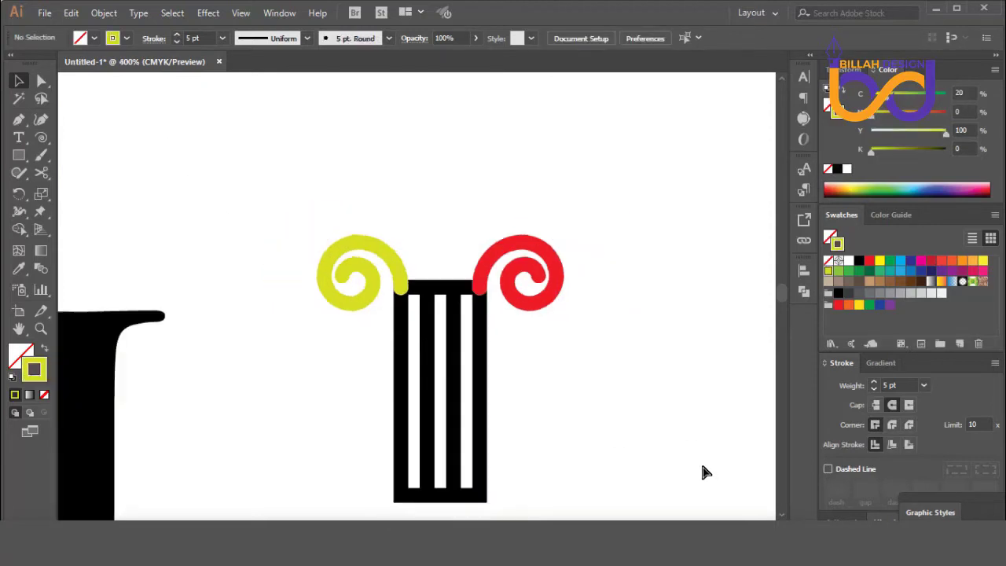
scroll(478, 333, up, 1)
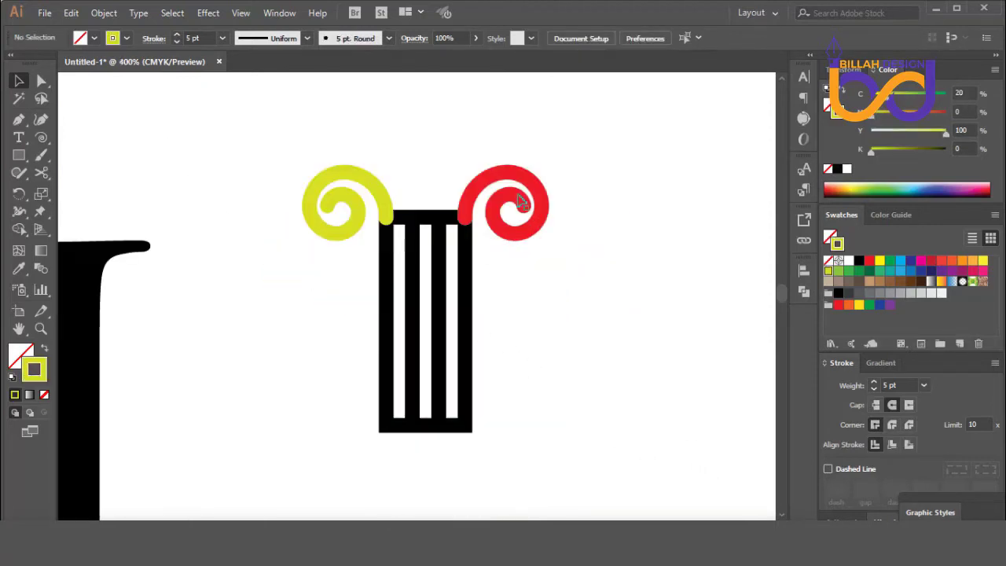
Expand the column and spiral strokes into filled shapes and fill them black.
drag(247, 143, 596, 483)
click(103, 12)
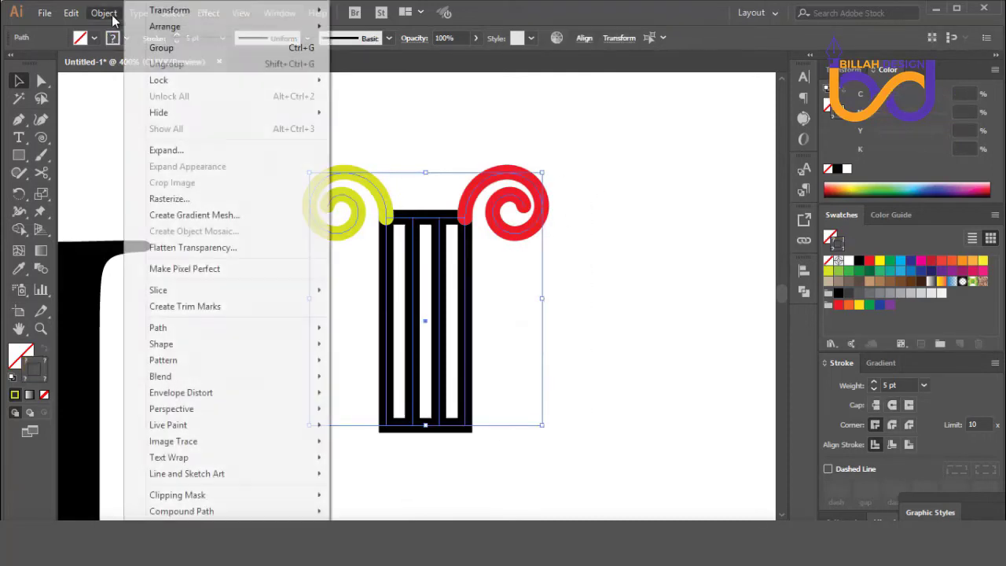
click(172, 155)
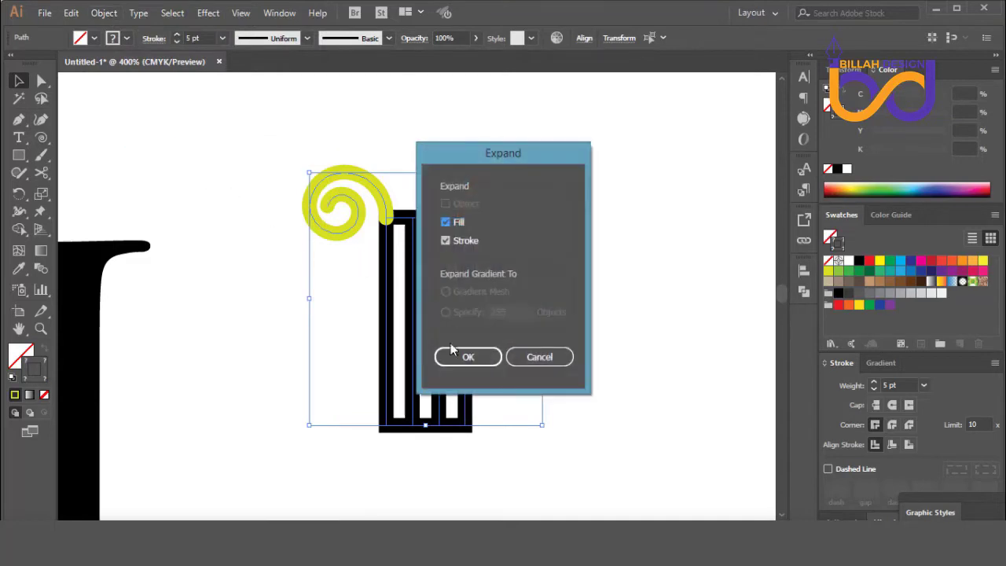
click(457, 357)
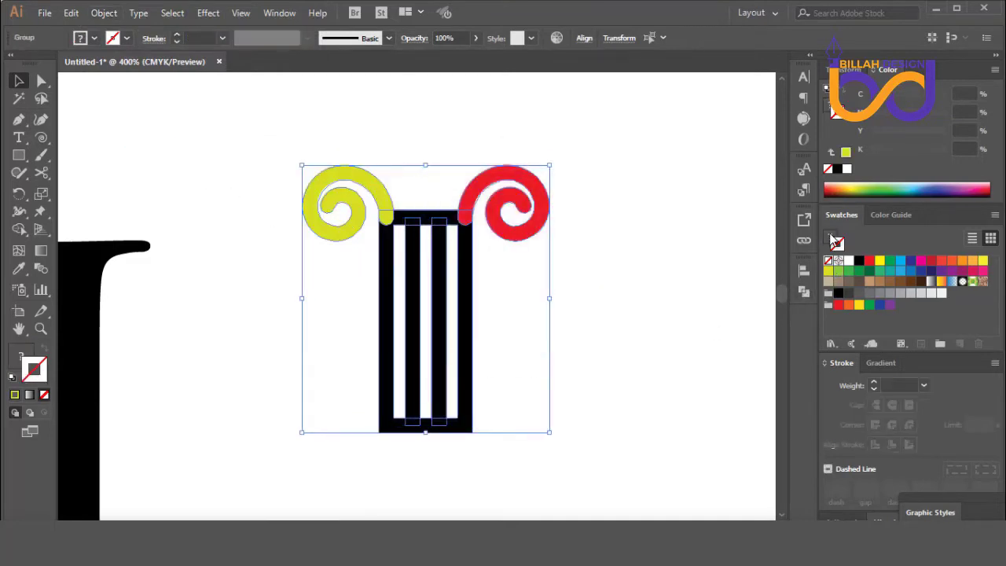
click(838, 293)
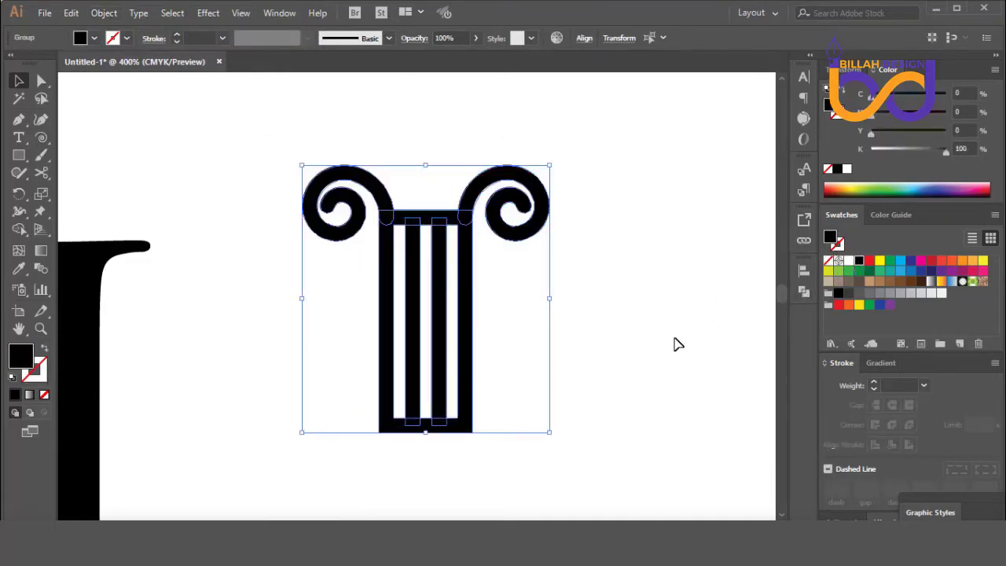
click(622, 385)
Unite all the column pieces into one compound shape with Pathfinder.
drag(622, 385, 625, 384)
drag(289, 149, 610, 478)
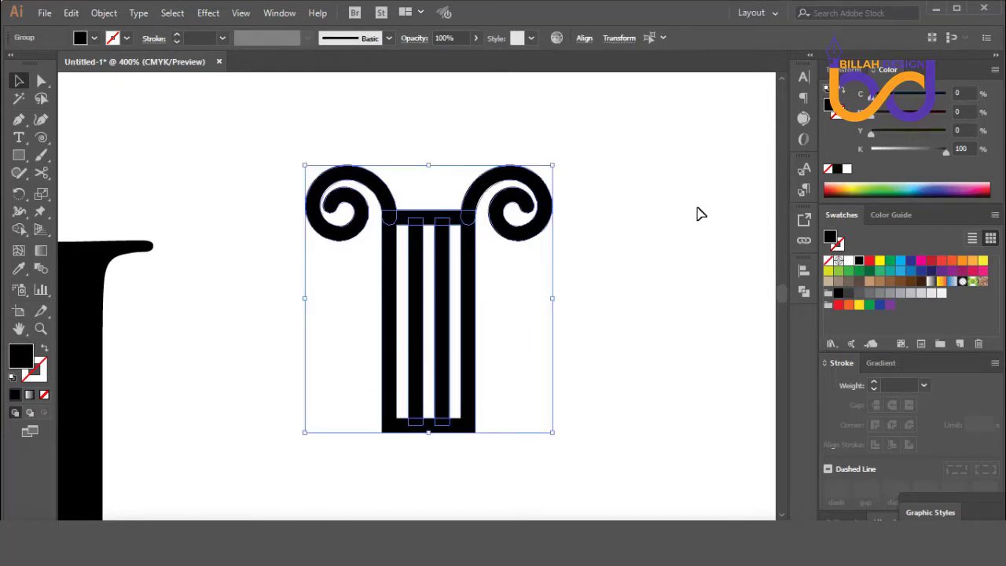
click(804, 291)
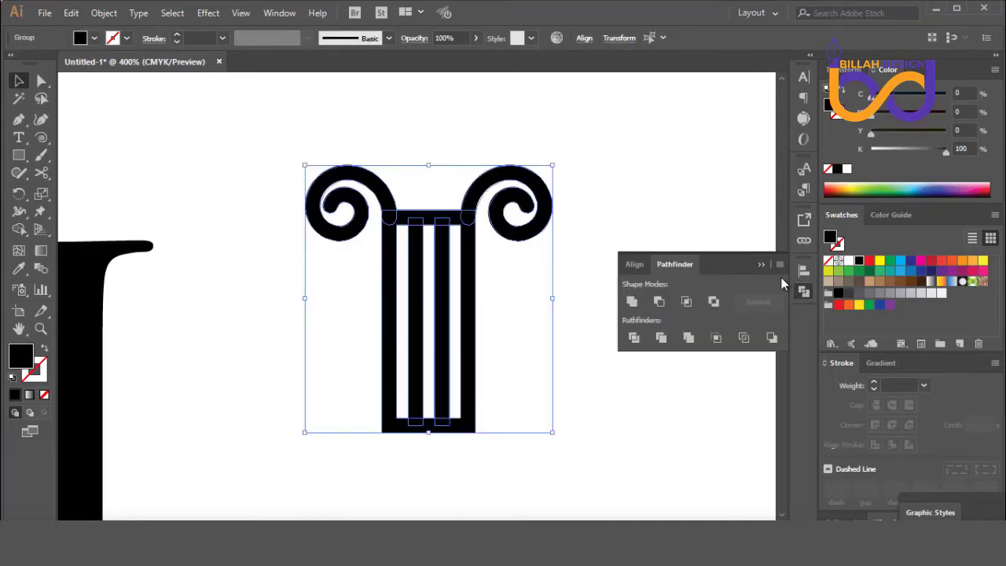
click(684, 301)
click(665, 296)
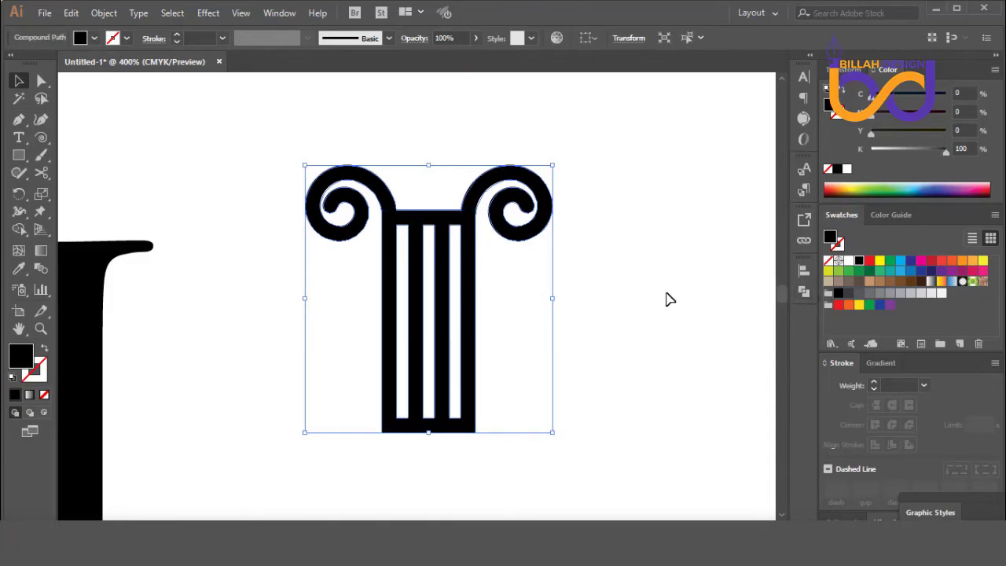
Reframe the view around the J and centred column, then select the Rectangle tool.
key(ctrl+minus)
key(ctrl+minus)
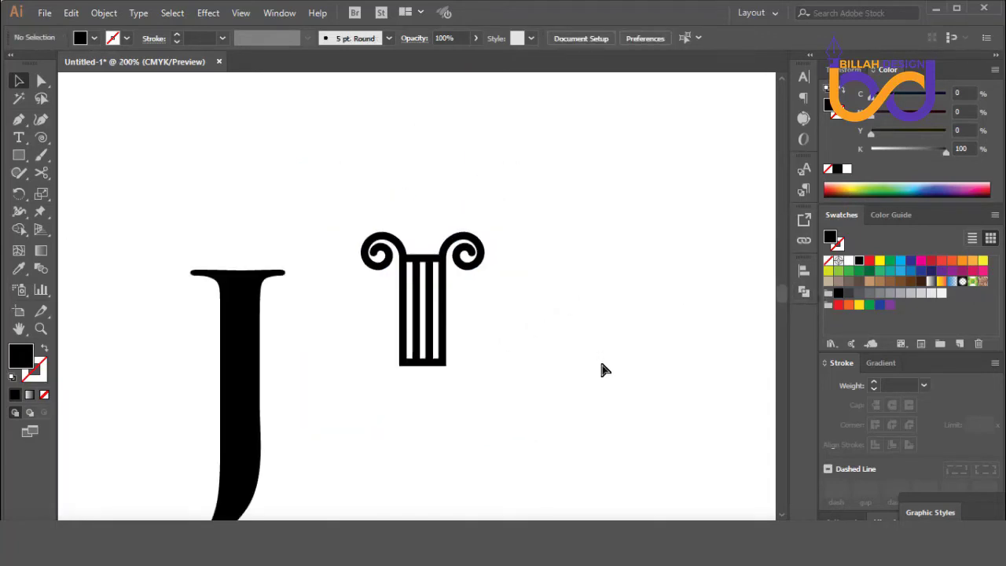
scroll(571, 353, down, 1)
drag(582, 353, 584, 356)
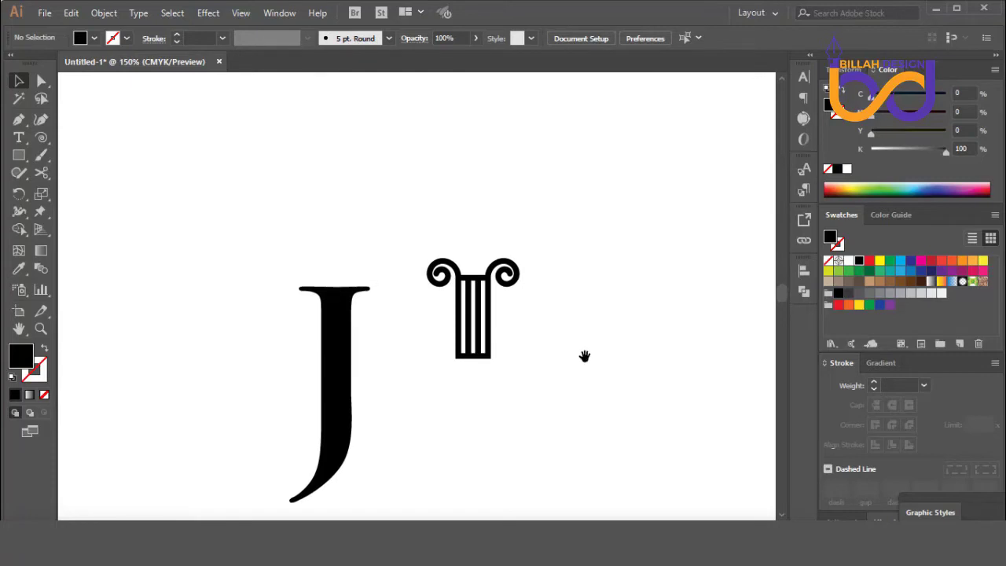
key(ctrl+plus)
key(ctrl+plus)
key(ctrl+plus)
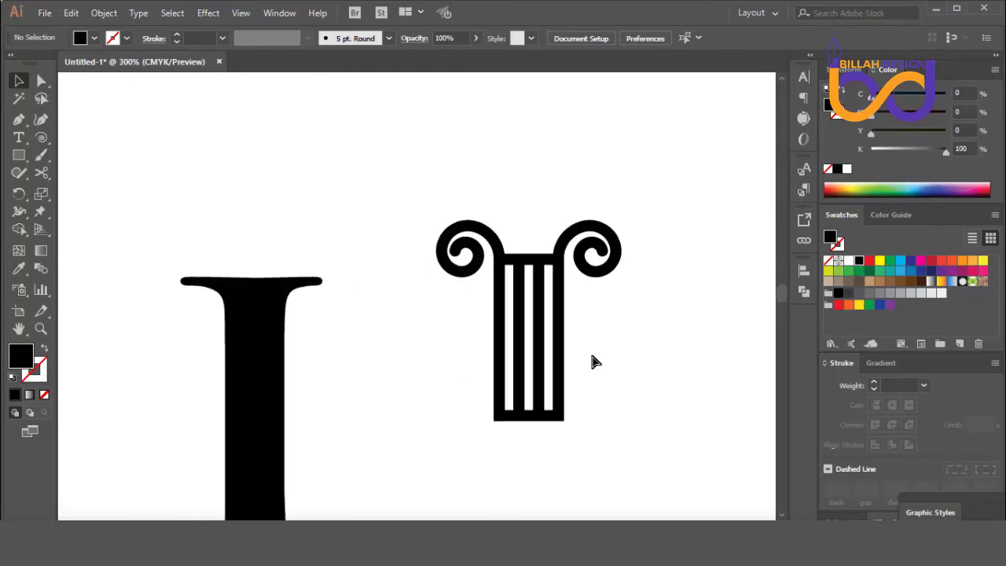
drag(681, 331, 612, 362)
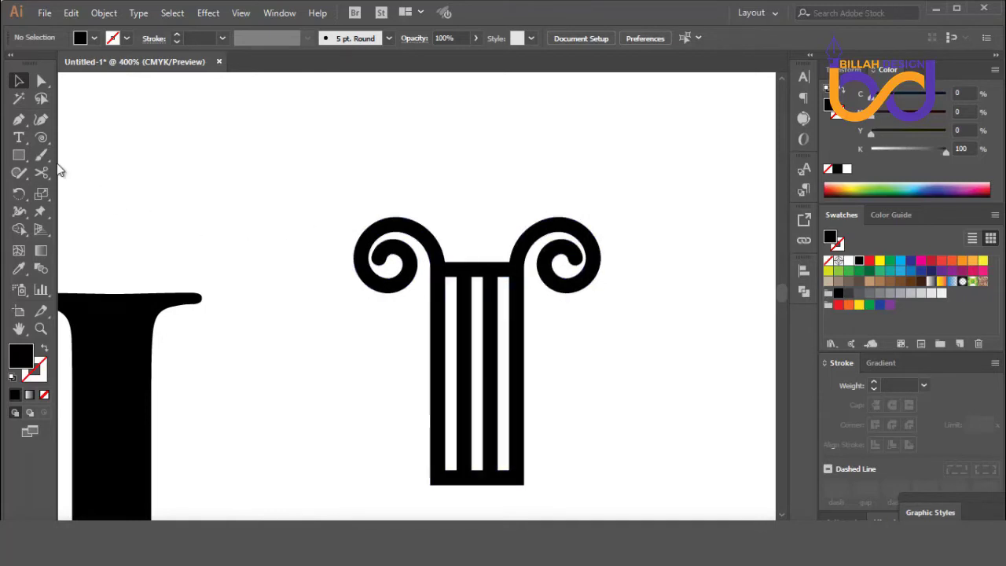
click(19, 155)
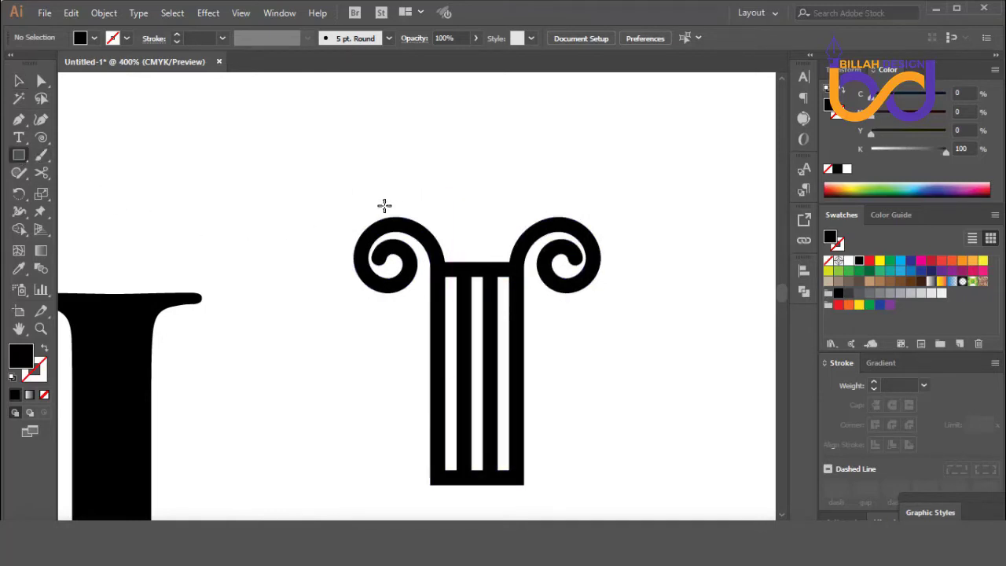
Draw a red-filled rectangle over the capital and send it backward behind it.
drag(387, 189, 564, 268)
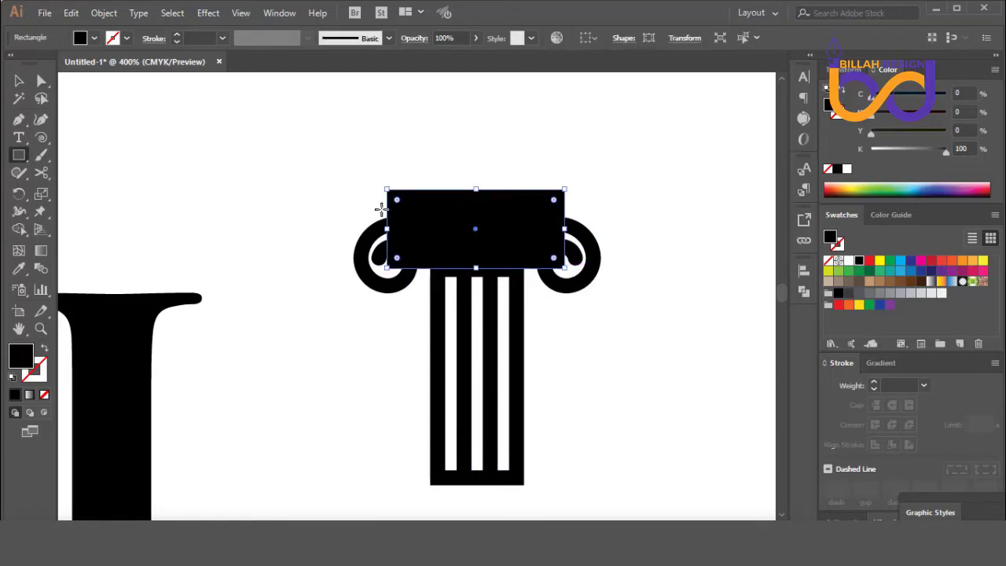
click(869, 260)
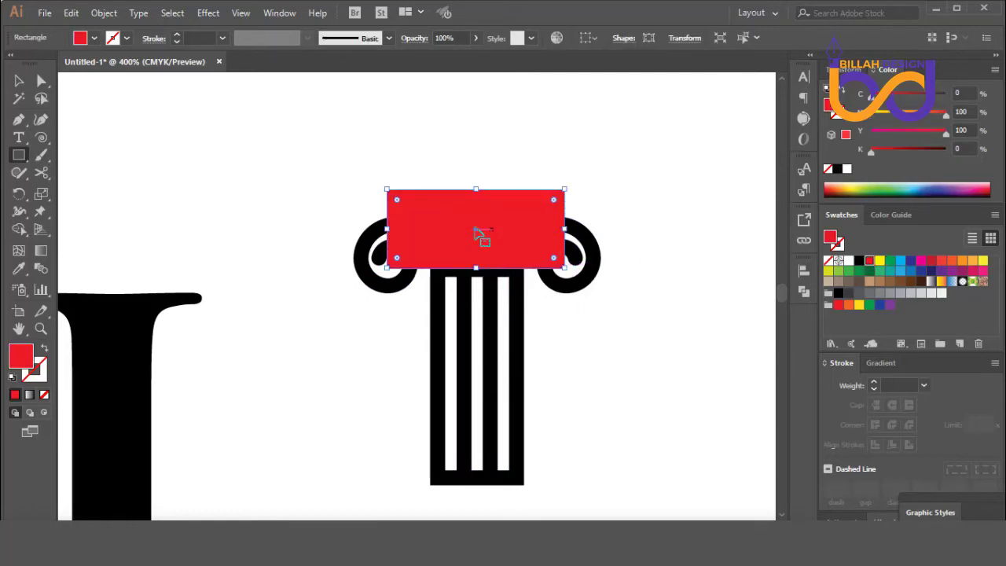
right_click(475, 230)
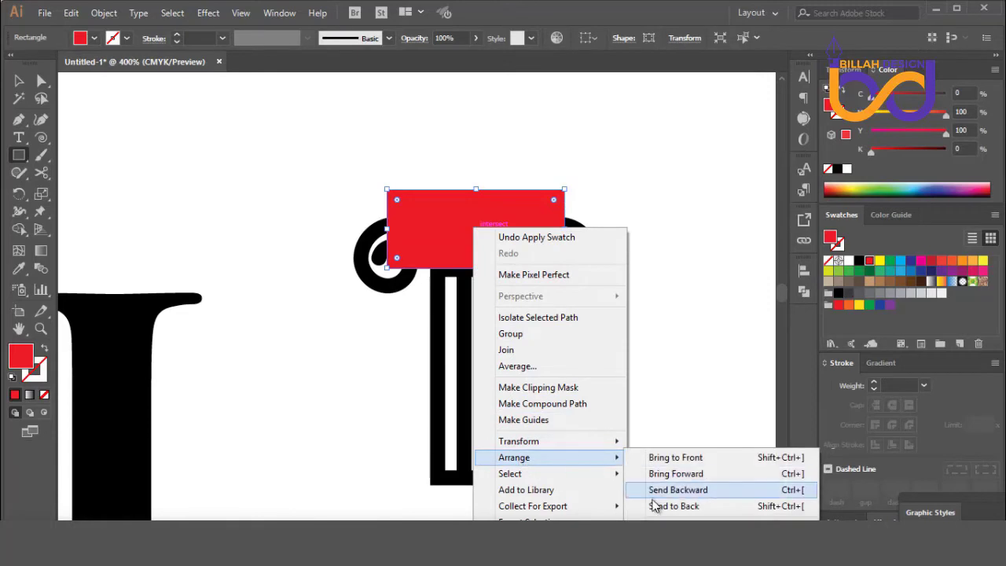
click(658, 505)
Lower the red rectangle's top edge, then raise it slightly to fine-tune its height.
click(19, 82)
click(276, 221)
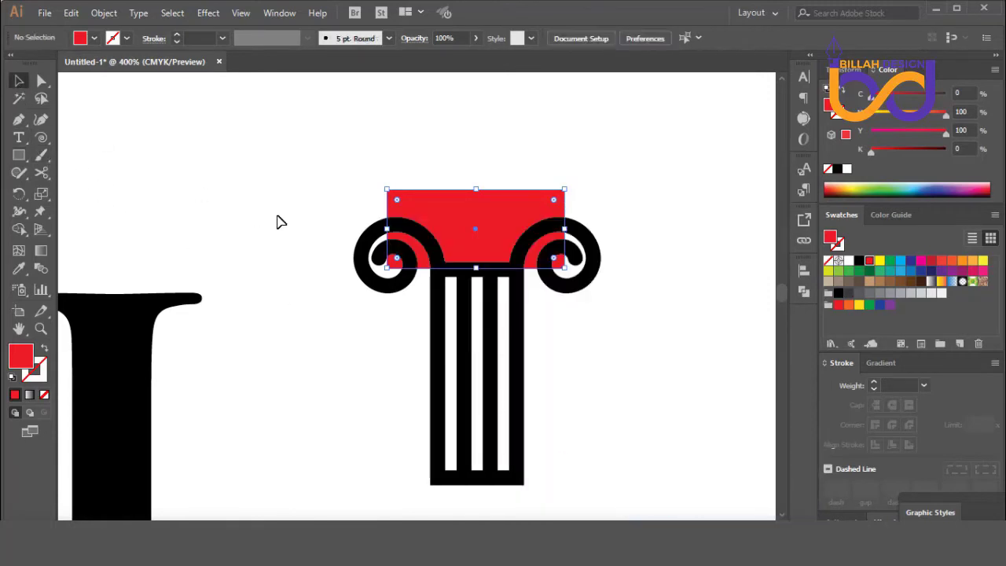
click(488, 214)
drag(480, 189, 481, 210)
click(612, 394)
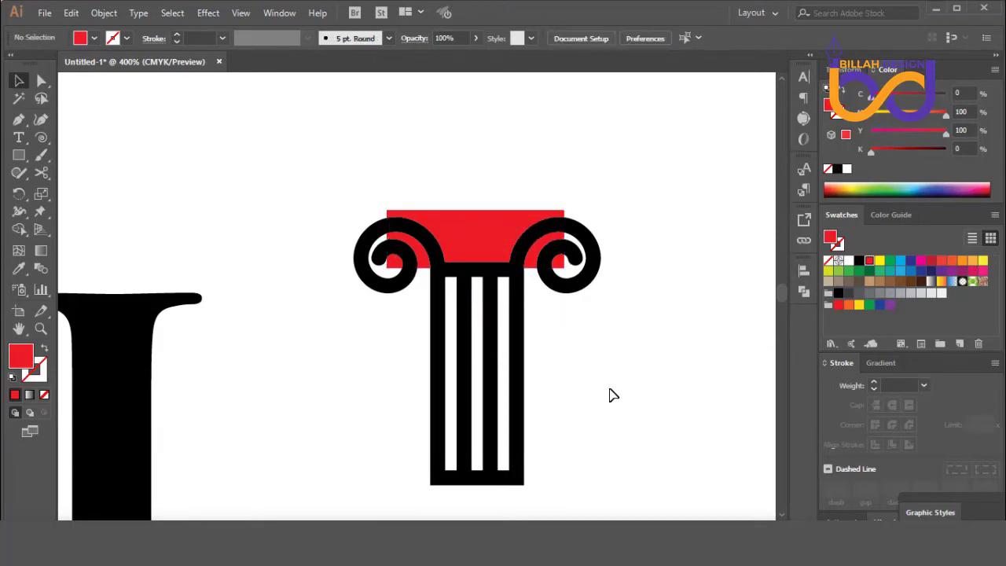
click(476, 219)
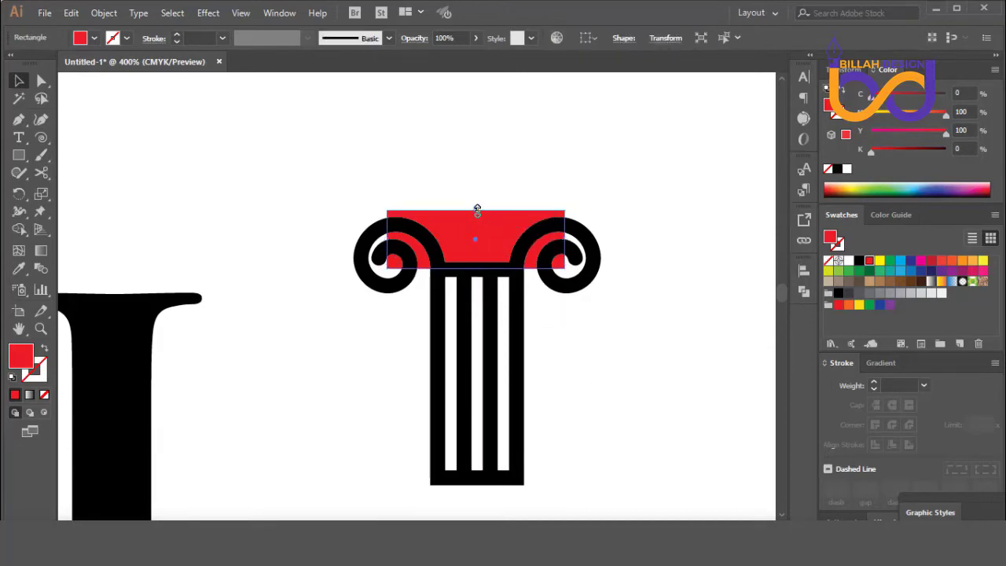
drag(477, 210, 478, 206)
Centre the red rectangle horizontally on the column with Horizontal Align Center.
key(ctrl+shift+a)
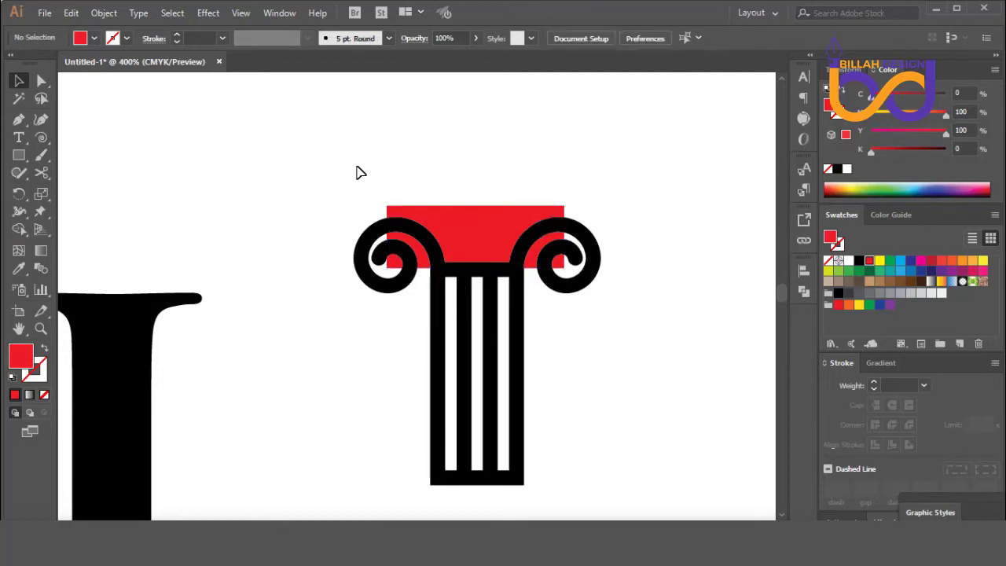
drag(357, 166, 527, 333)
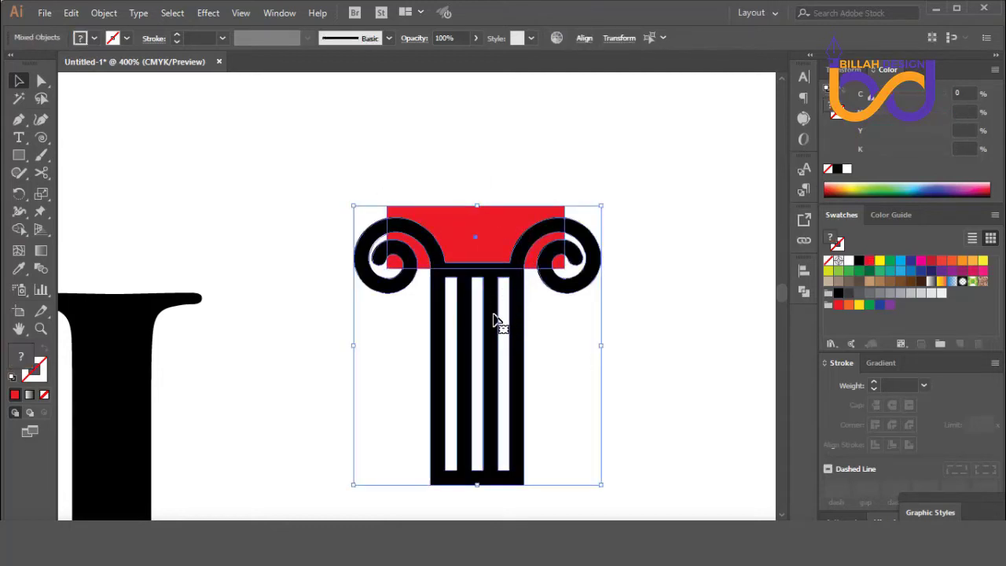
key(ctrl+h)
click(586, 37)
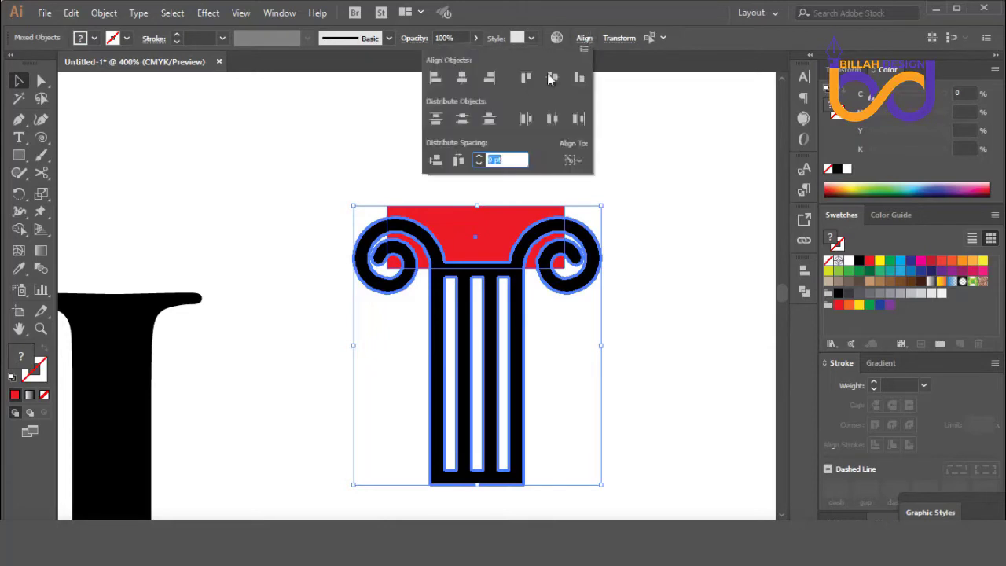
click(463, 77)
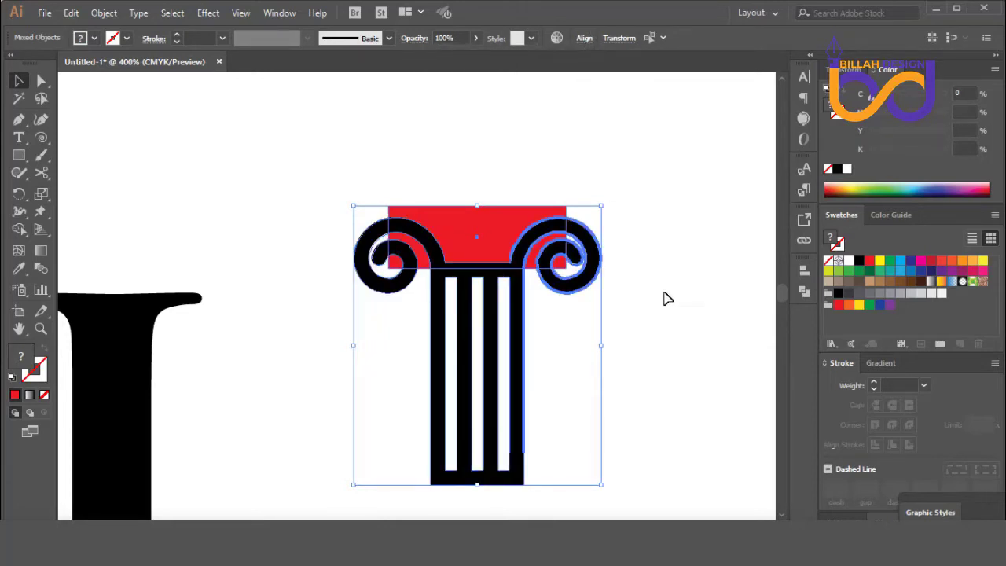
click(664, 393)
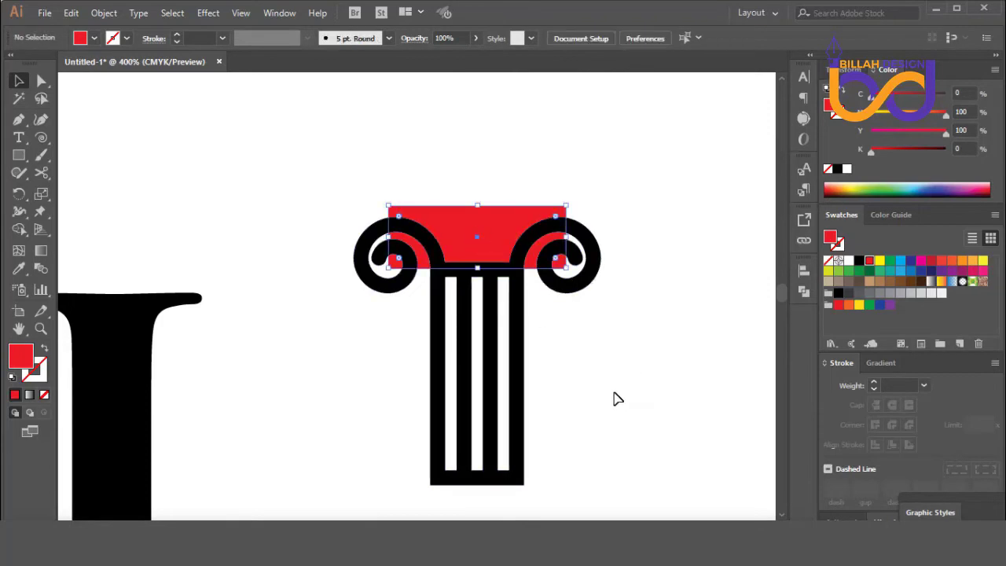
click(518, 329)
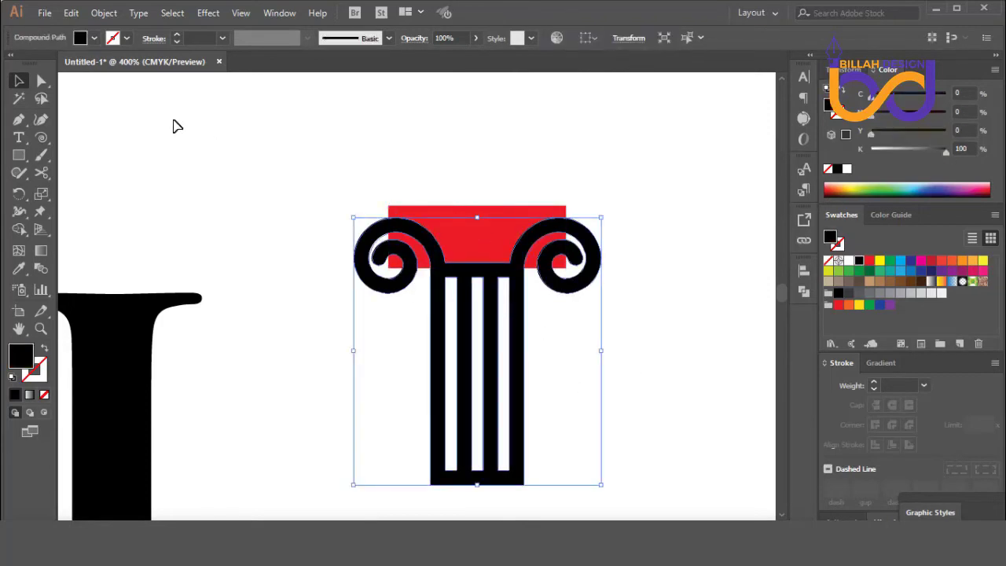
Create a 2 pt offset path around the black column and fill it white.
click(104, 13)
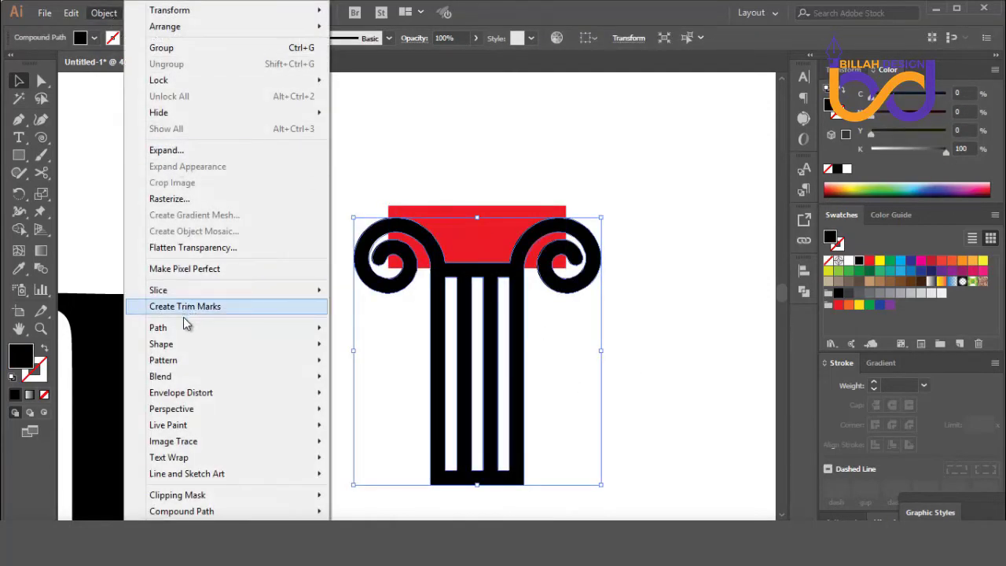
mouse_move(184, 328)
click(375, 383)
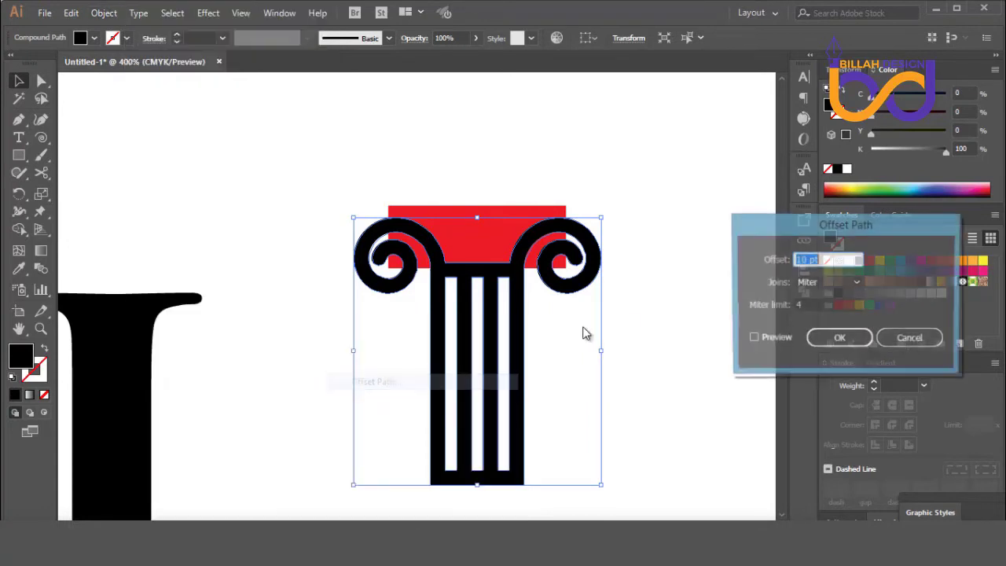
click(752, 339)
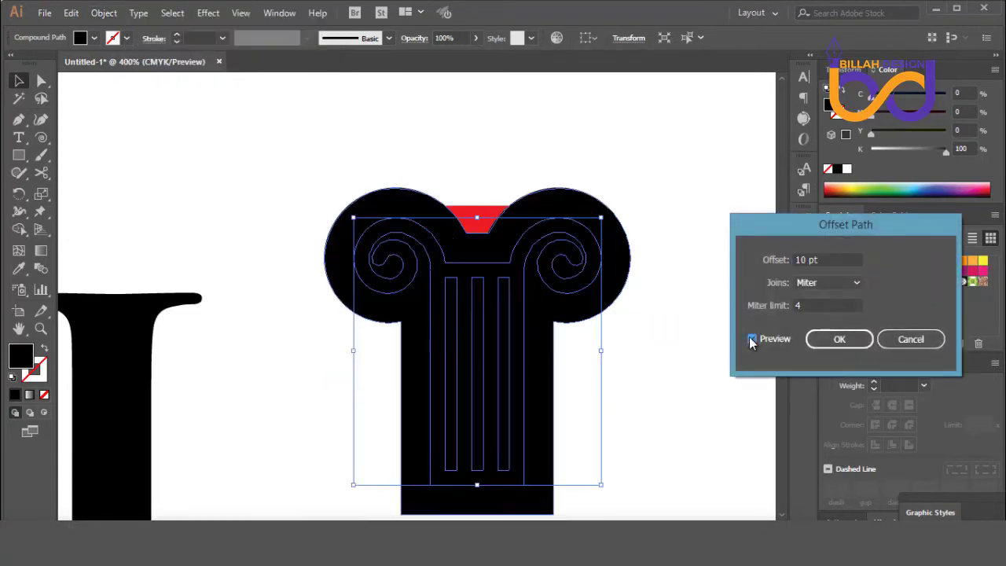
double_click(810, 259)
text(6)
key(Down)
key(Down)
key(Down)
key(Down)
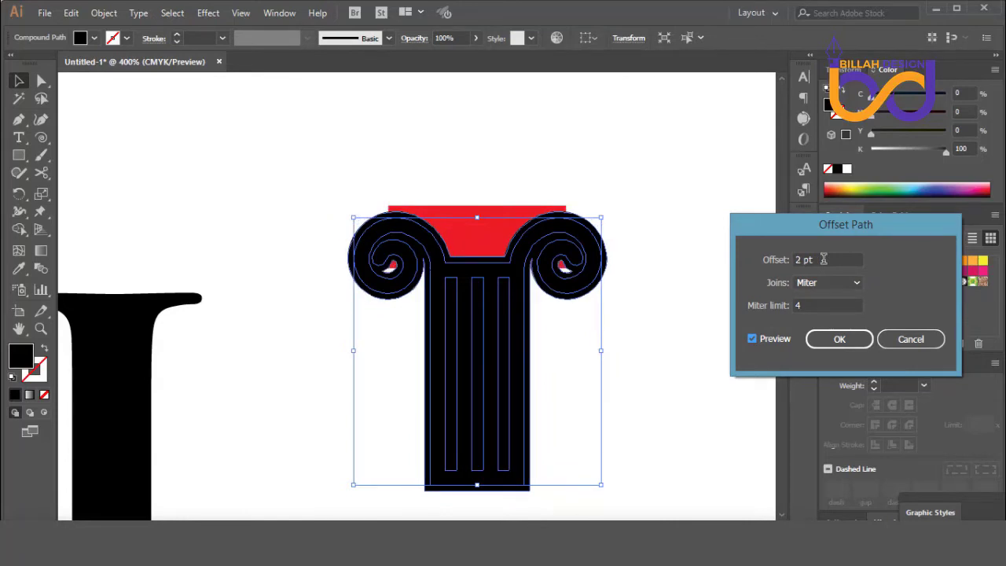
click(839, 338)
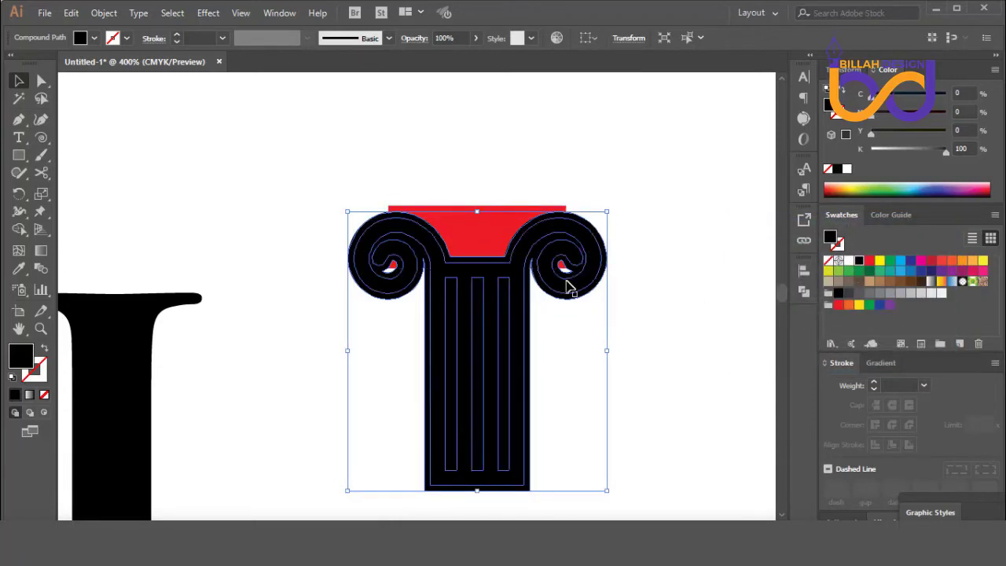
click(848, 260)
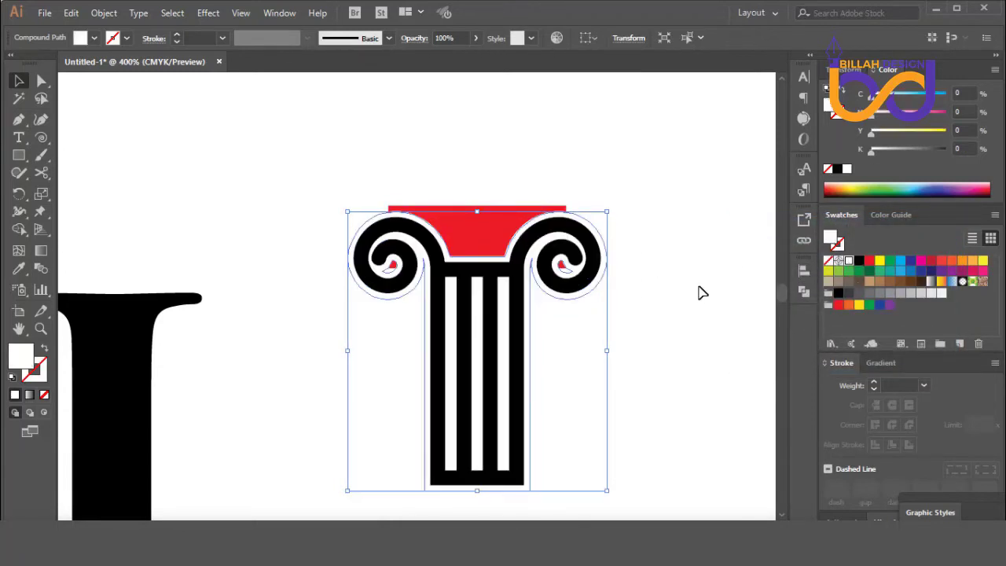
click(702, 314)
key(ctrl+1)
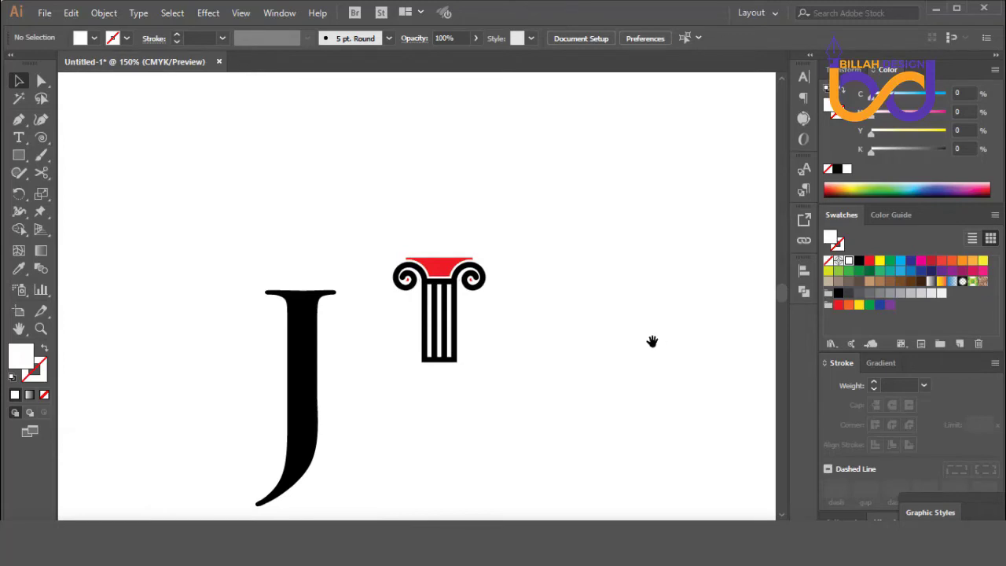
Nudge the red capital block up one arrow-key step, then back down one step.
drag(600, 359, 571, 341)
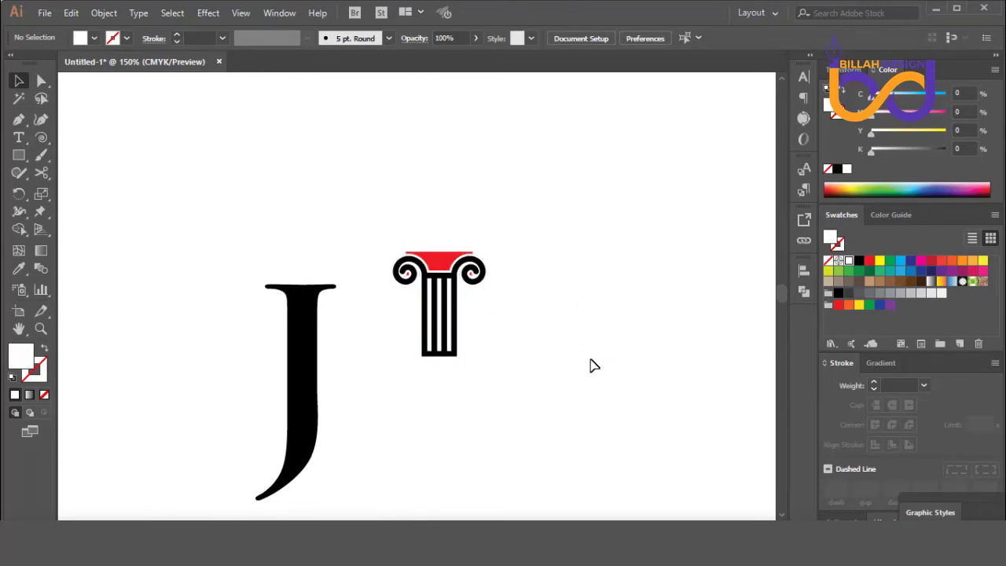
click(445, 269)
key(Up)
key(Up)
key(Up)
key(Up)
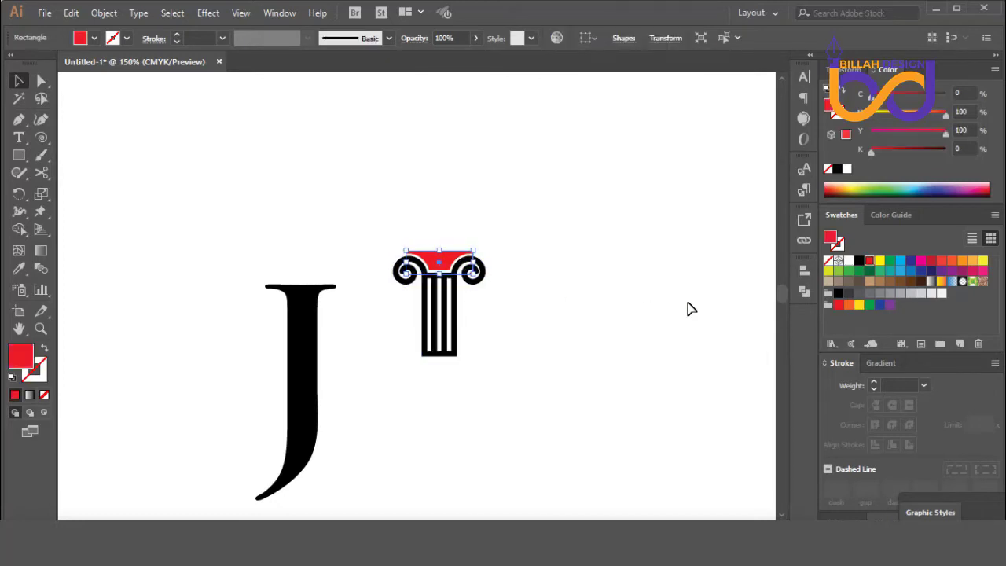
click(694, 309)
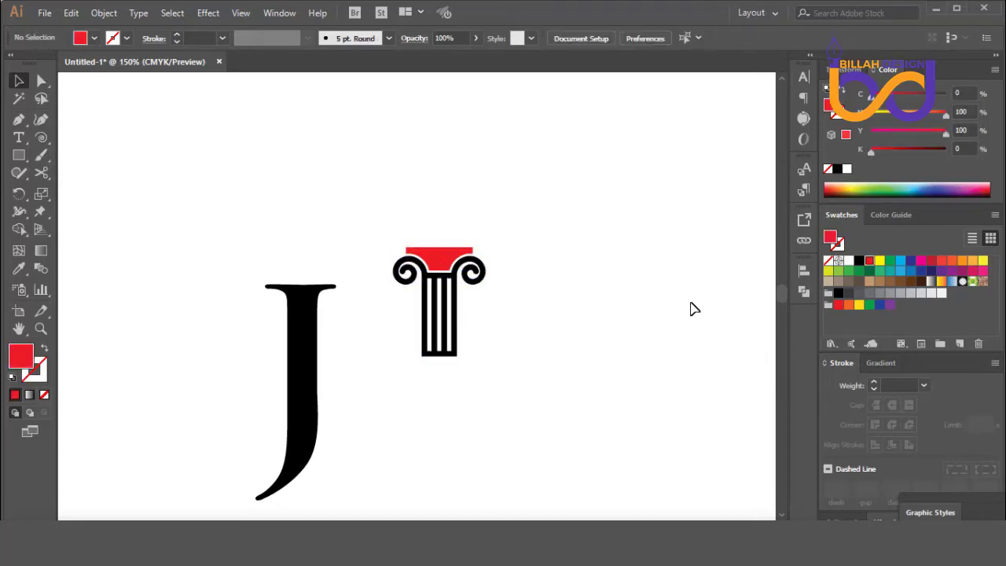
click(438, 256)
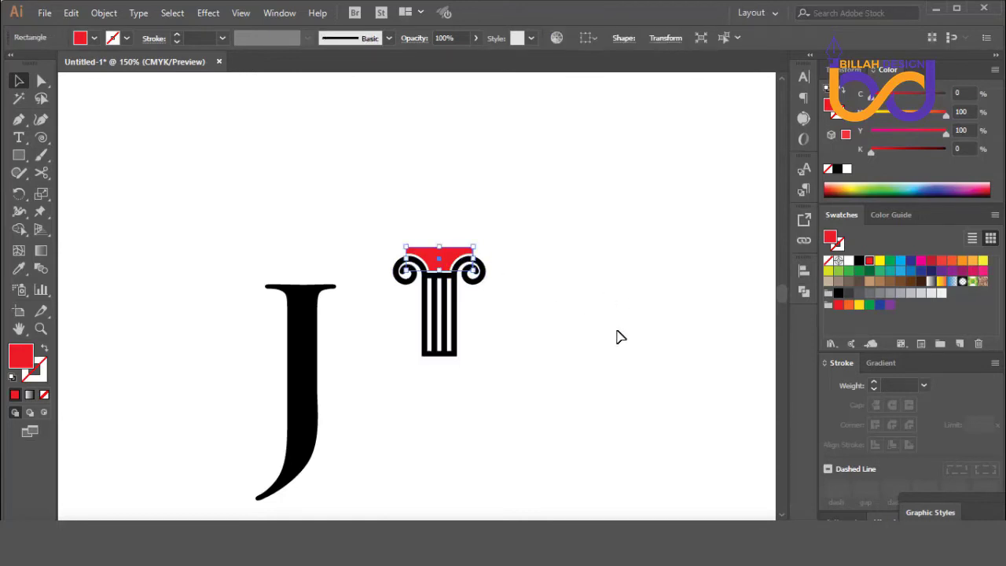
key(Down)
key(Down)
click(673, 314)
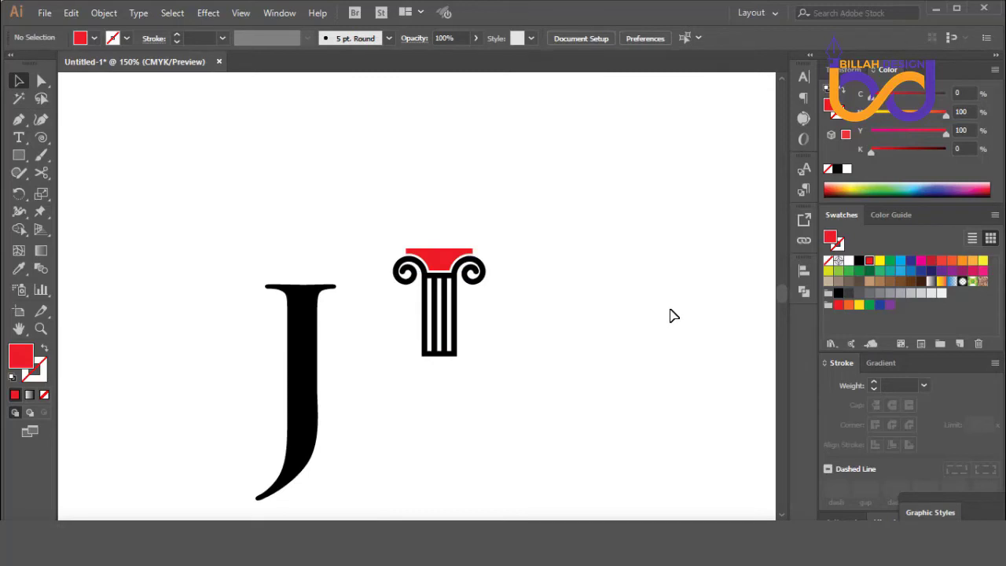
Subtract the scroll and column from the red block with Pathfinder Minus Front.
key(ctrl+equal)
key(ctrl+equal)
key(ctrl+equal)
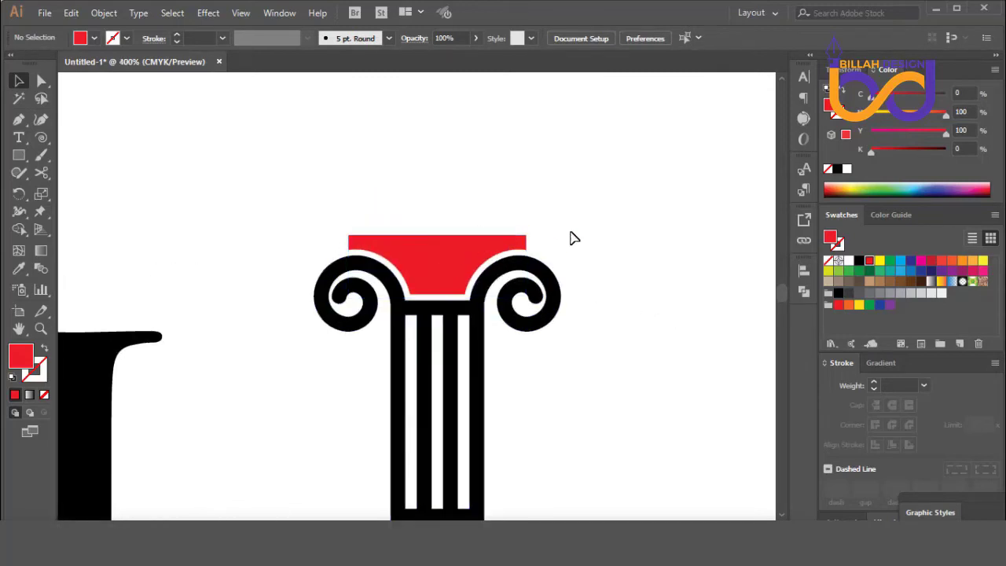
click(464, 249)
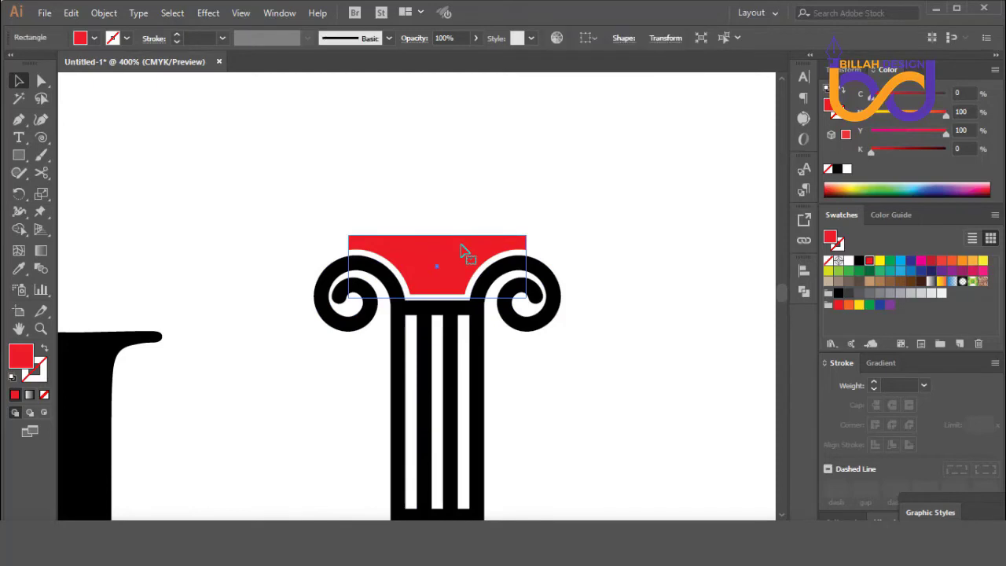
shift+click(558, 270)
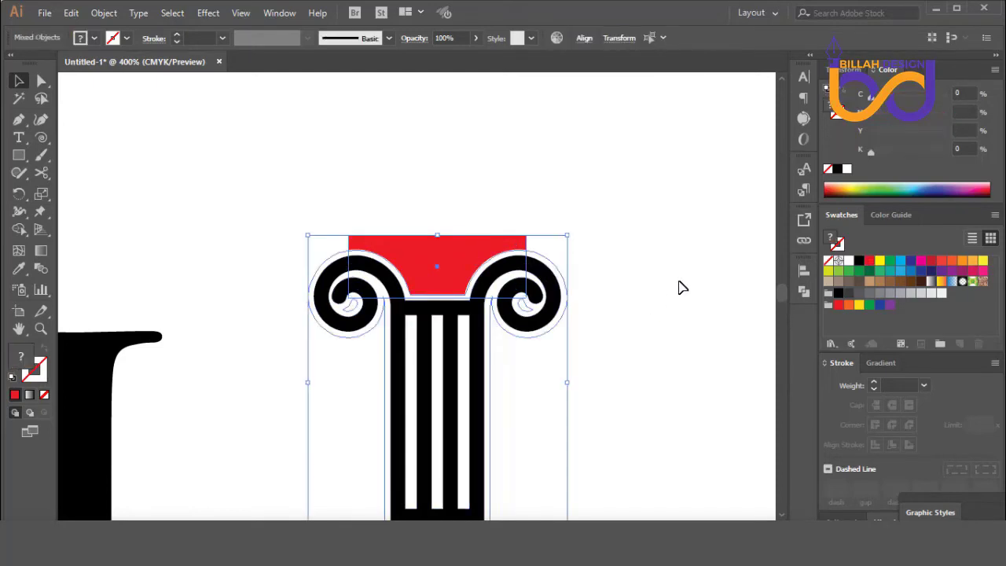
click(803, 291)
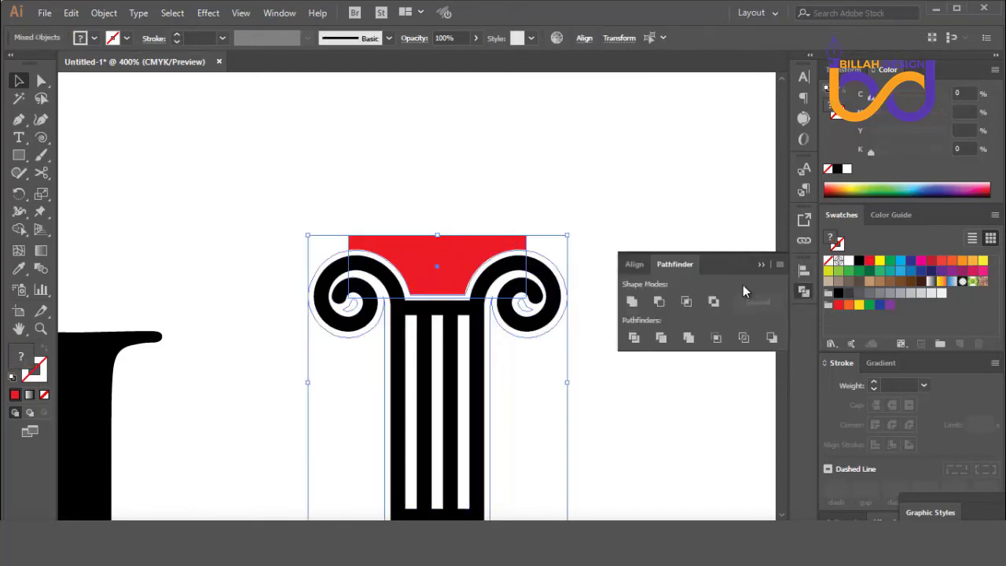
click(659, 301)
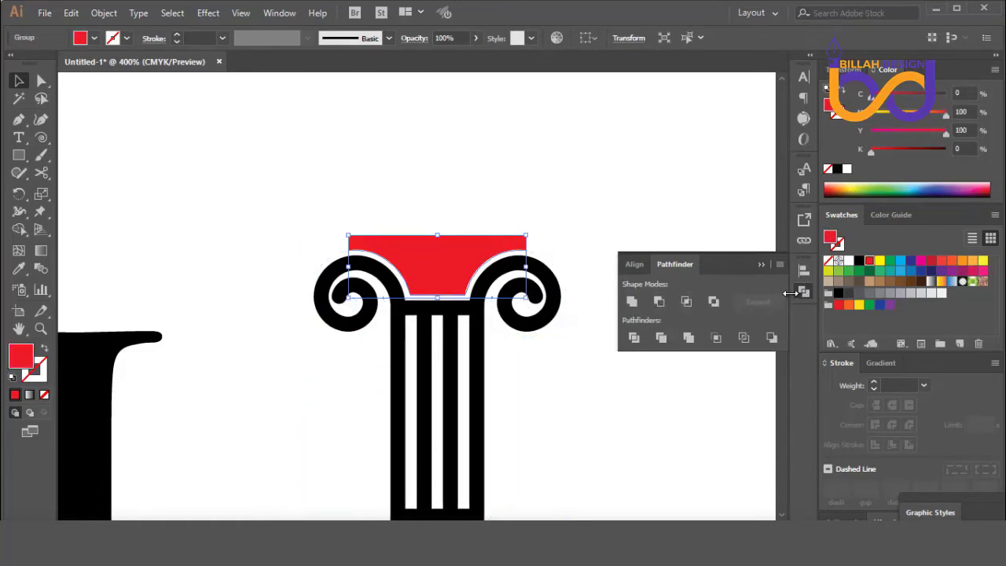
click(804, 291)
click(660, 367)
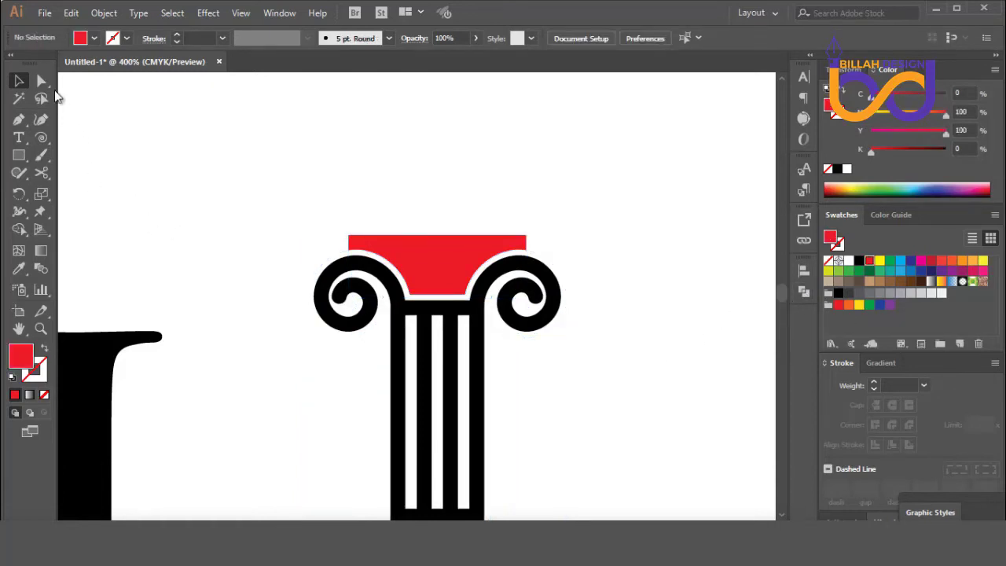
Inspect the resulting volute anchor points with the Direct Selection tool.
click(42, 81)
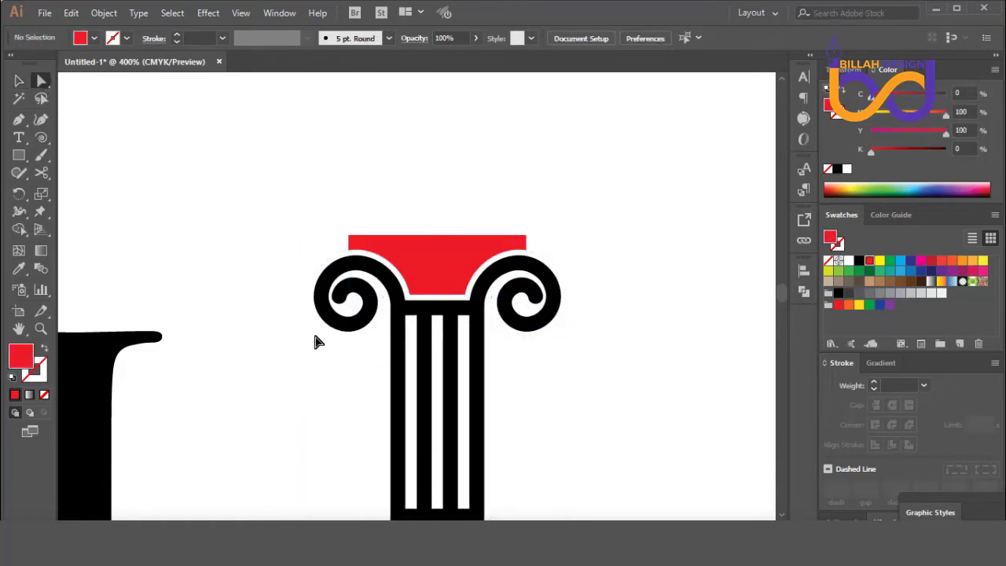
click(384, 302)
click(562, 393)
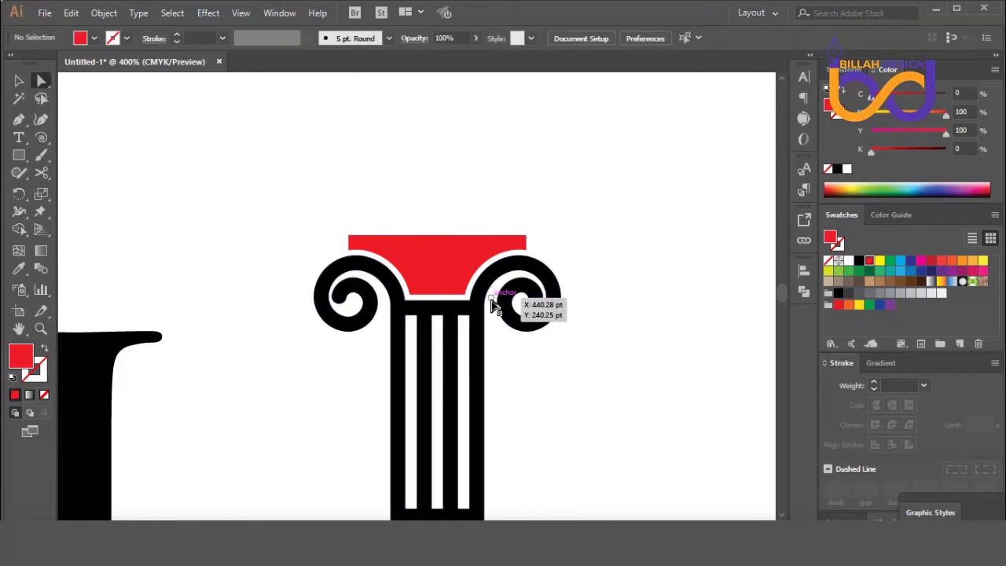
click(493, 305)
click(551, 364)
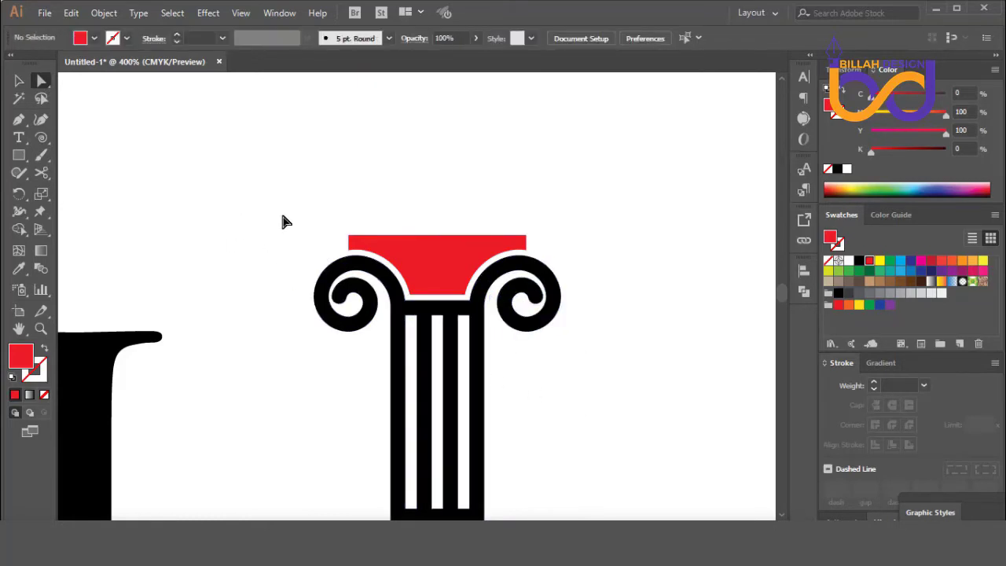
drag(284, 222, 707, 433)
click(599, 404)
Fill the entire column black and group its parts together.
key(ctrl+minus)
key(ctrl+minus)
key(ctrl+minus)
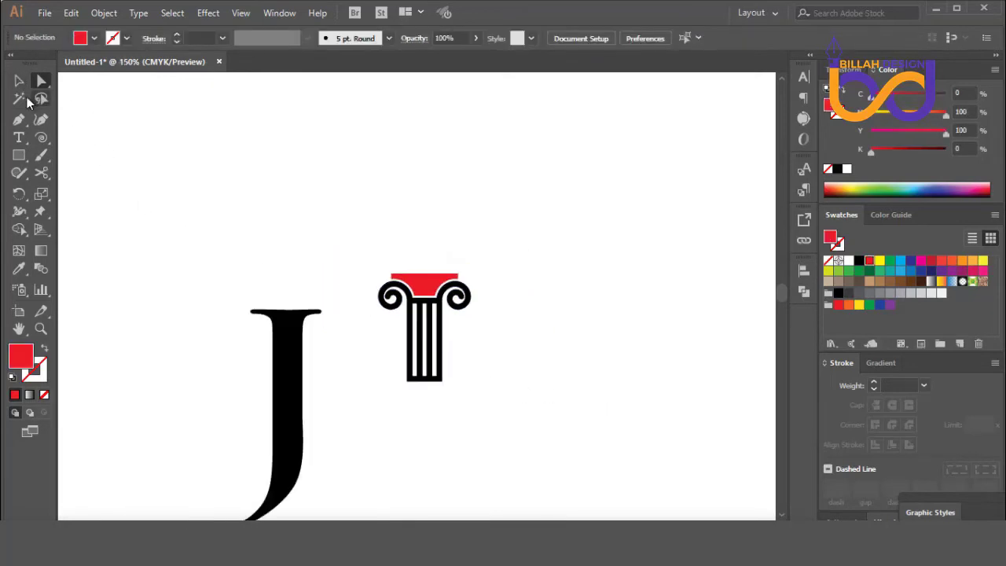
key(v)
drag(390, 211, 513, 382)
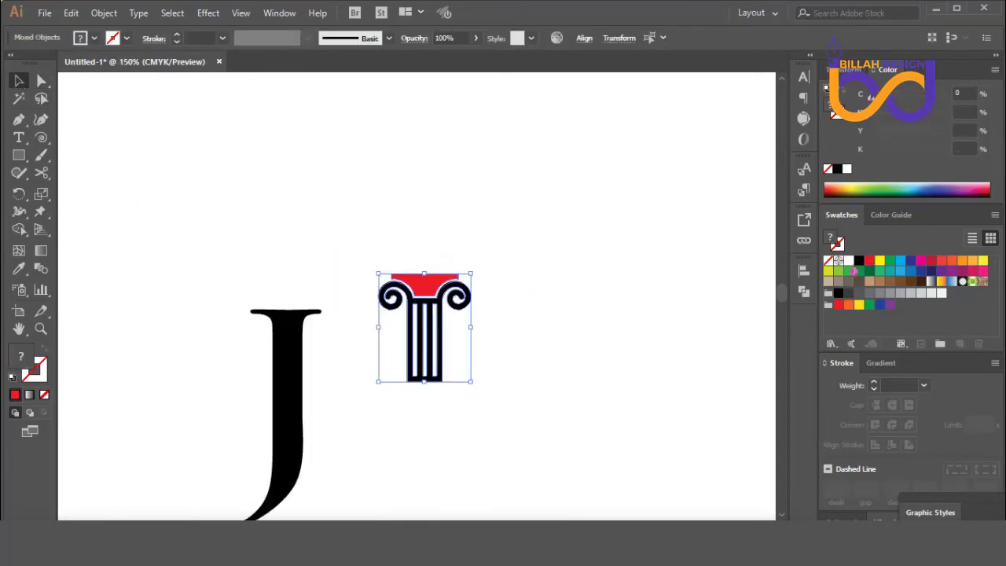
click(859, 262)
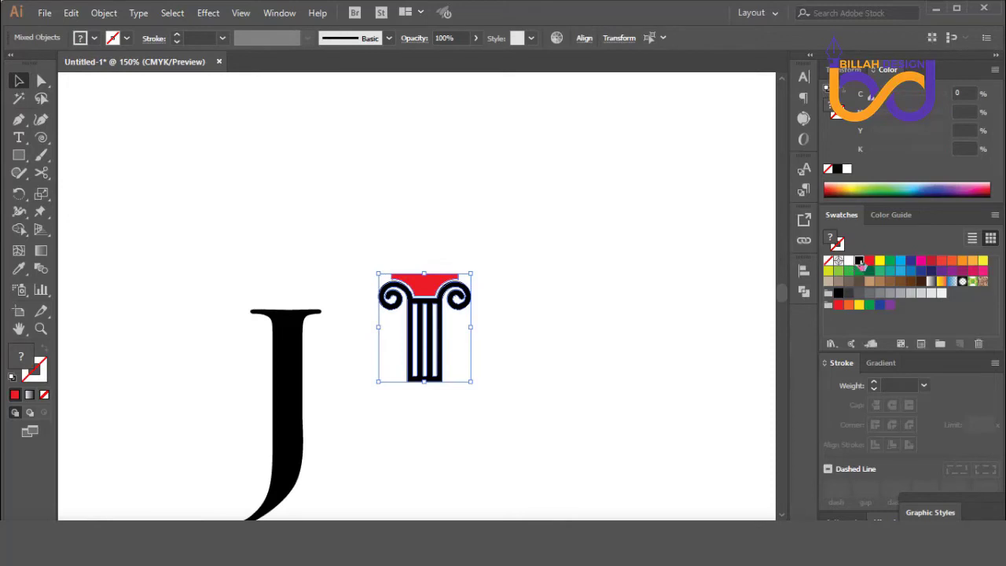
right_click(540, 254)
click(593, 344)
click(393, 433)
Move the column up and left and the J beside it, then zoom to 200%.
drag(393, 433, 489, 423)
drag(533, 353, 514, 295)
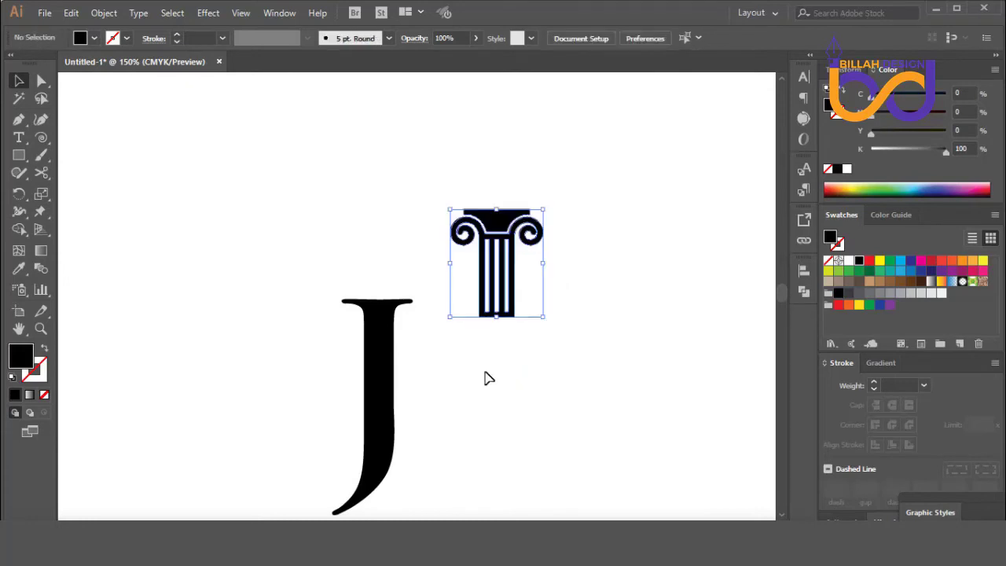
drag(389, 305, 440, 266)
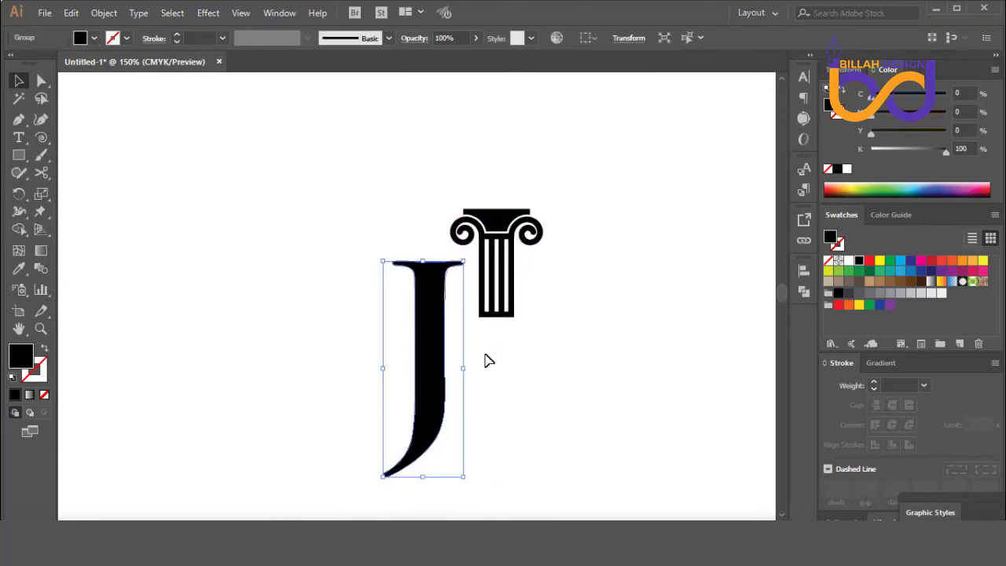
click(480, 357)
drag(429, 309, 349, 283)
click(488, 409)
key(ctrl+plus)
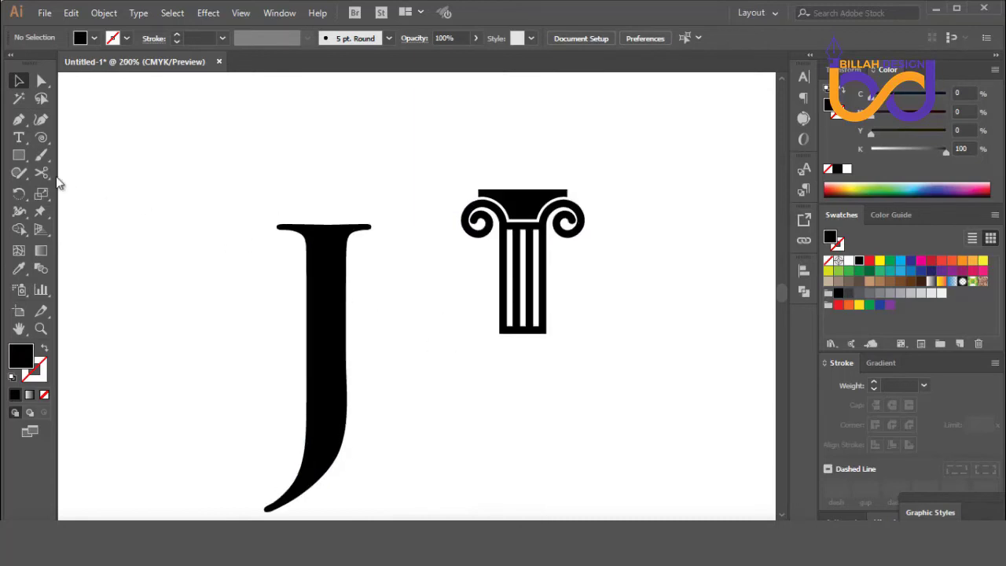
Cut the J's top off with a rectangle using Pathfinder Minus Front.
click(19, 155)
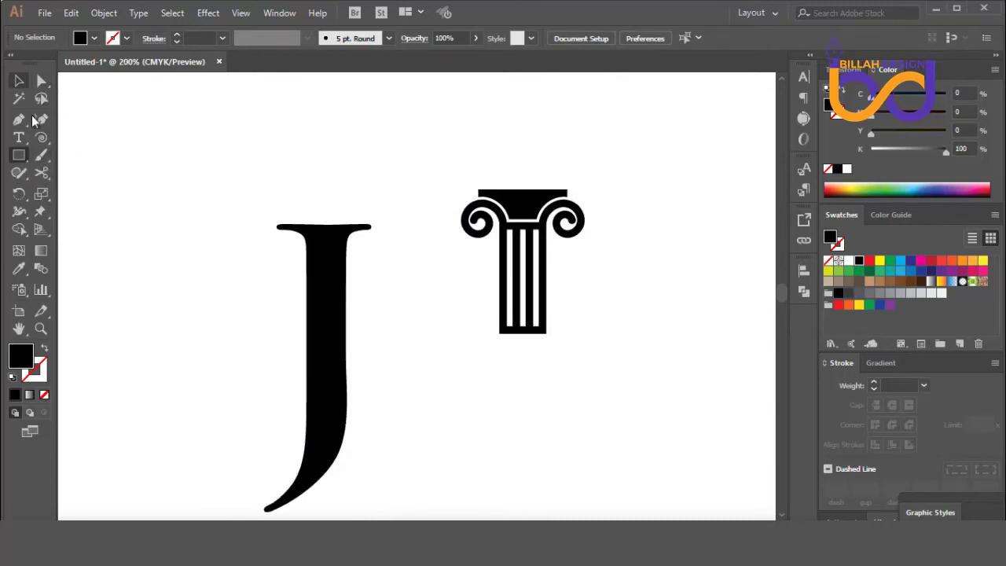
drag(256, 203, 398, 319)
key(v)
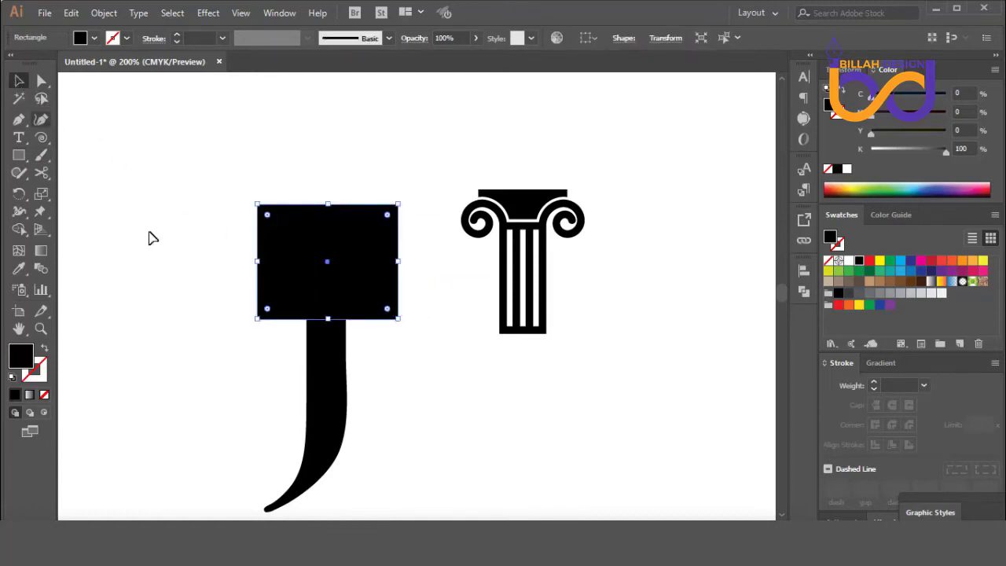
drag(211, 182, 372, 376)
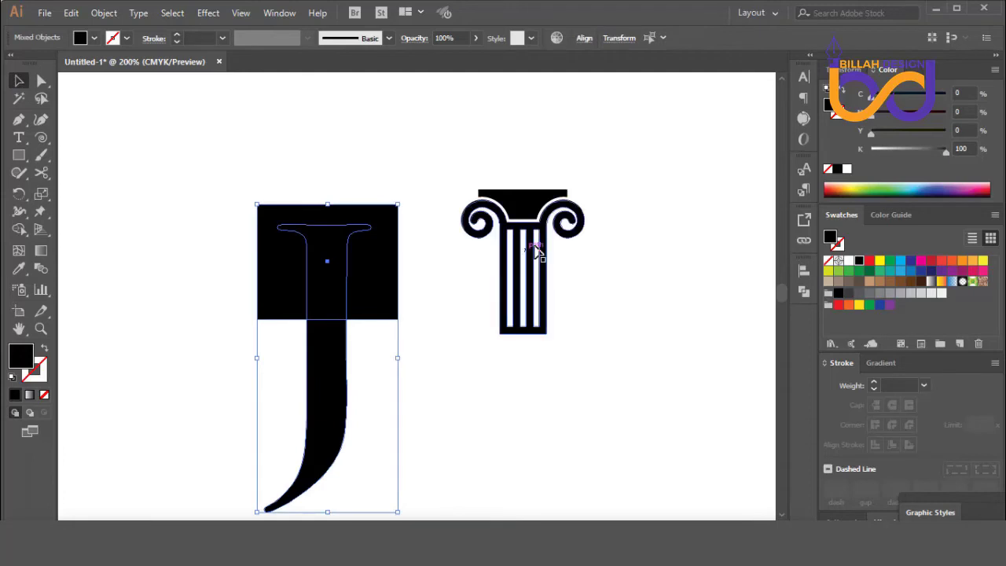
click(804, 293)
click(658, 305)
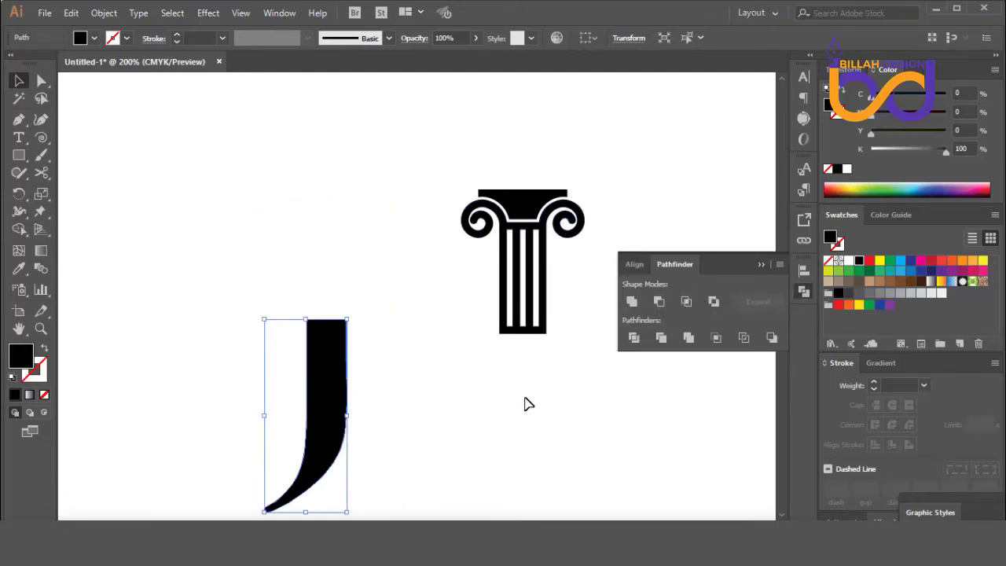
click(523, 404)
click(802, 293)
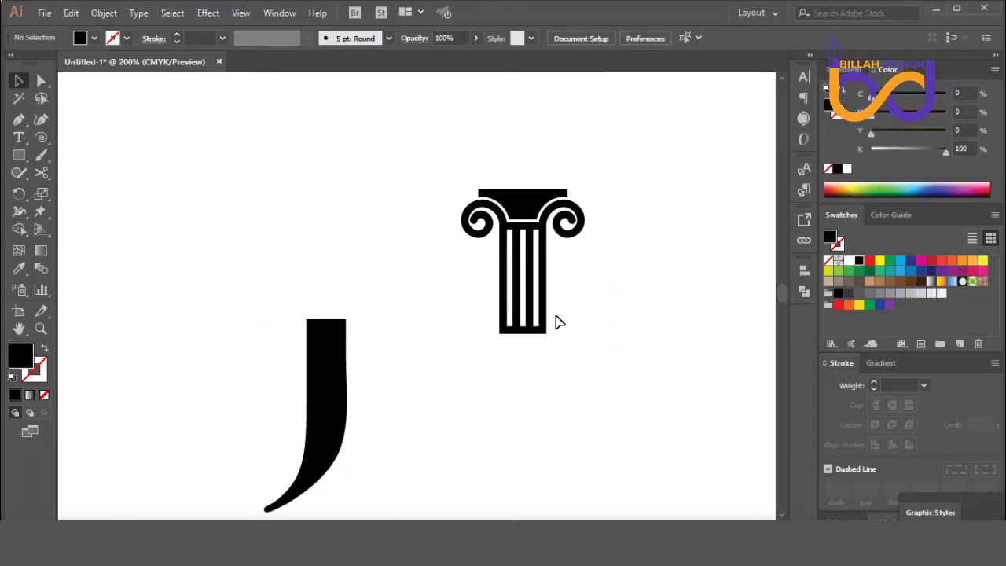
Undo the cut to restore the full J and place a duplicate J to its left.
drag(535, 281, 505, 275)
key(ctrl+z)
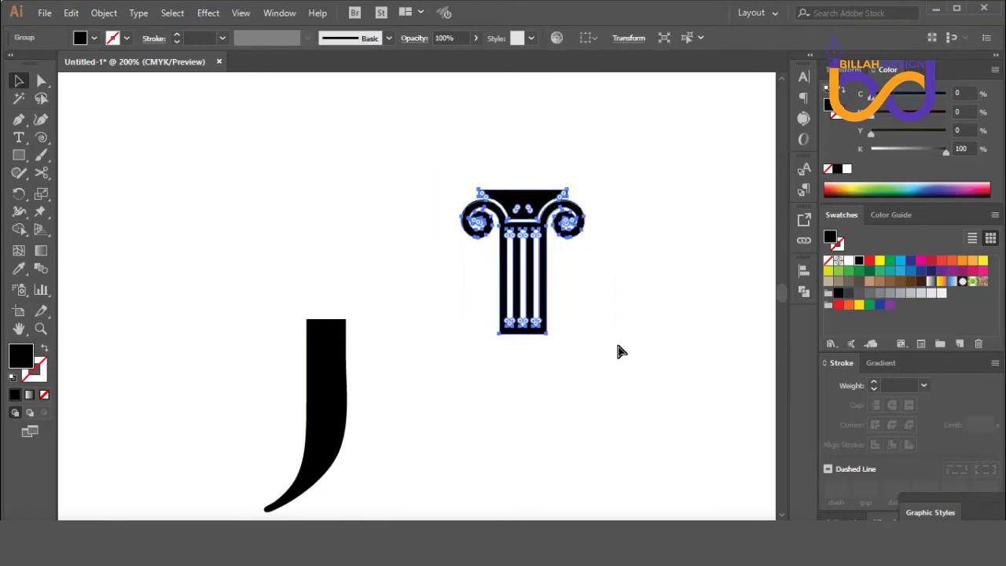
key(ctrl+z)
click(503, 412)
drag(321, 386, 169, 385)
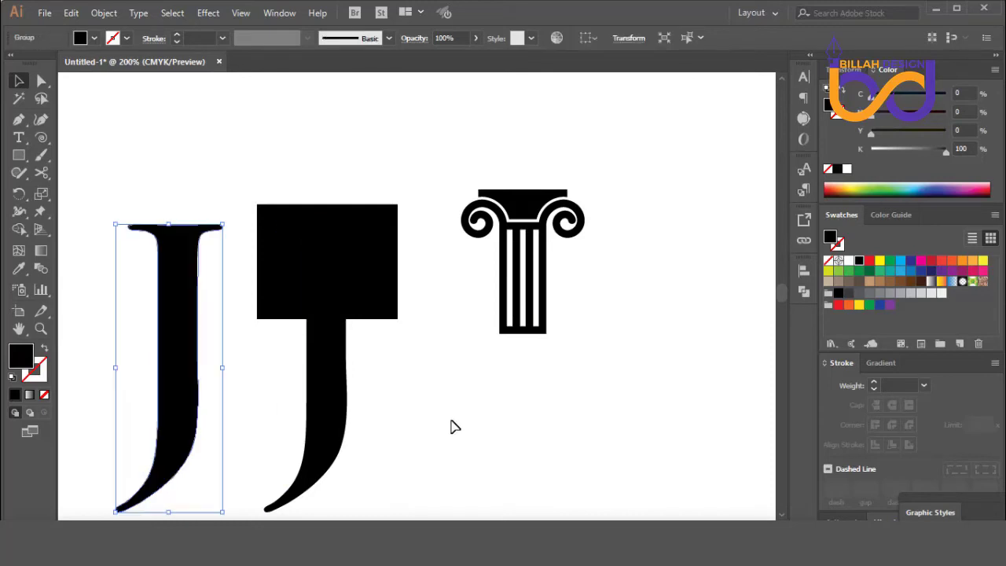
click(464, 419)
Trim the right-hand J's top with Minus Front and move the column onto its stem.
drag(418, 175, 337, 339)
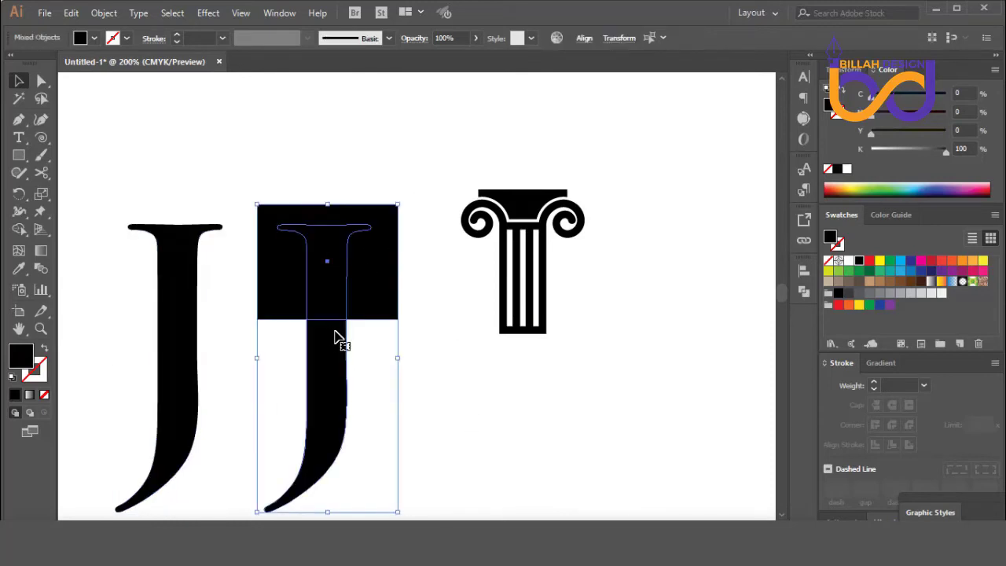
click(804, 292)
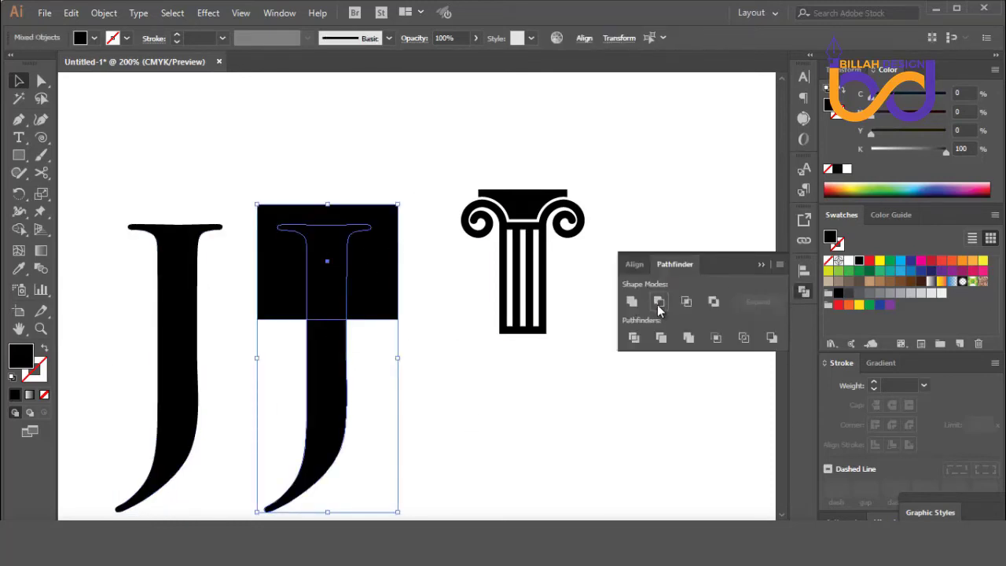
click(659, 301)
click(448, 404)
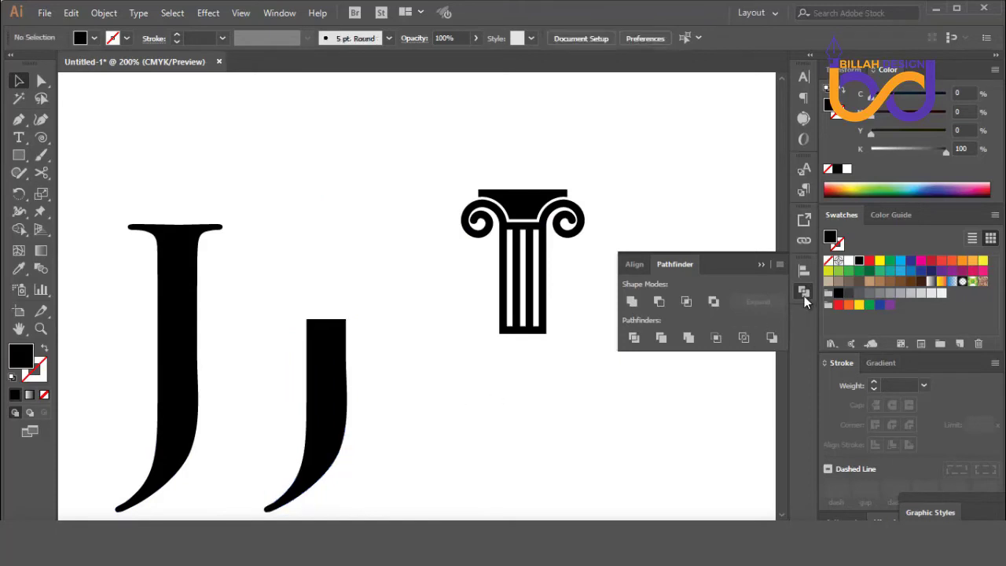
click(803, 293)
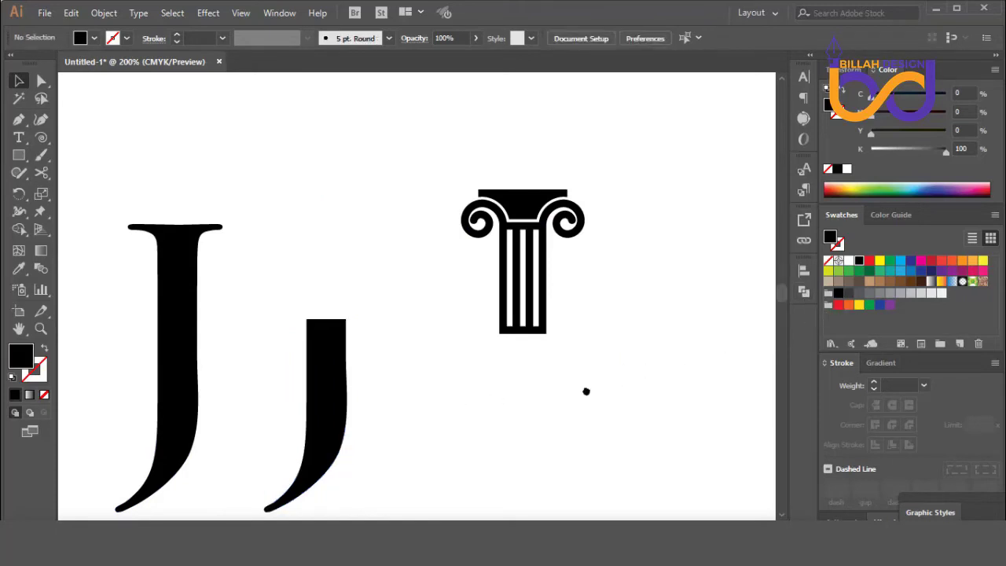
scroll(602, 364, up, 1)
drag(551, 248, 363, 284)
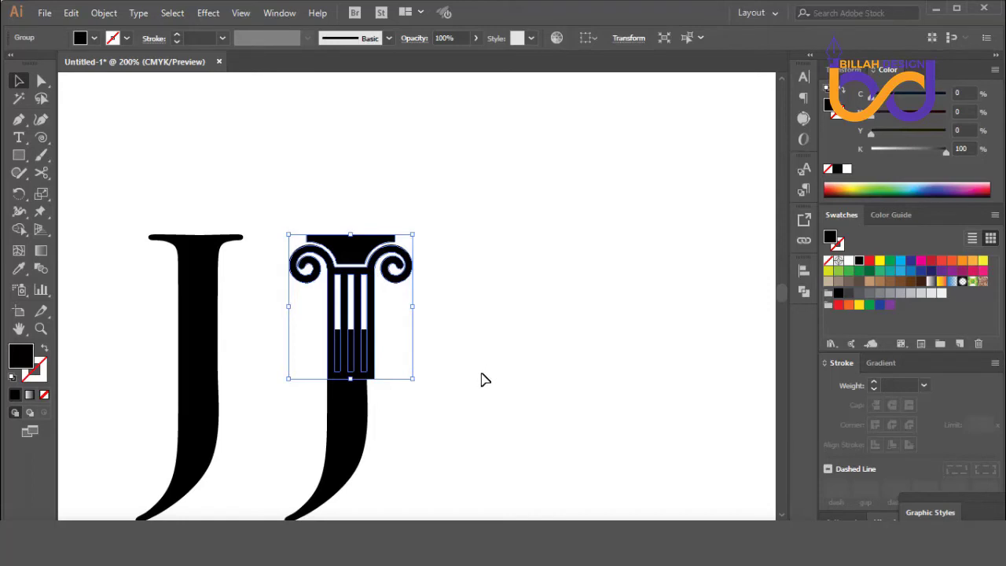
Fill the trimmed J stem beneath the black column with red.
click(485, 397)
click(353, 395)
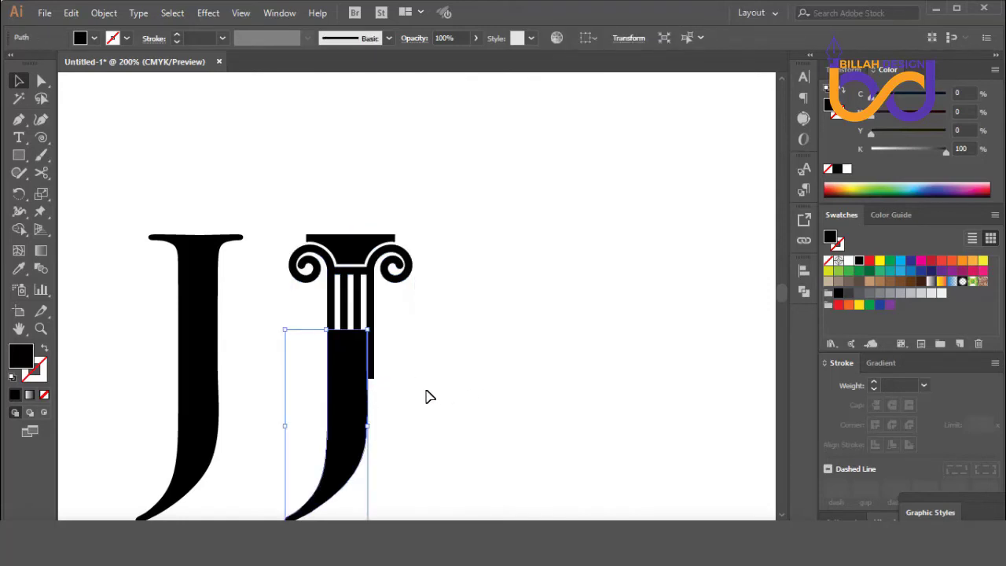
click(428, 397)
click(363, 394)
click(838, 305)
click(550, 396)
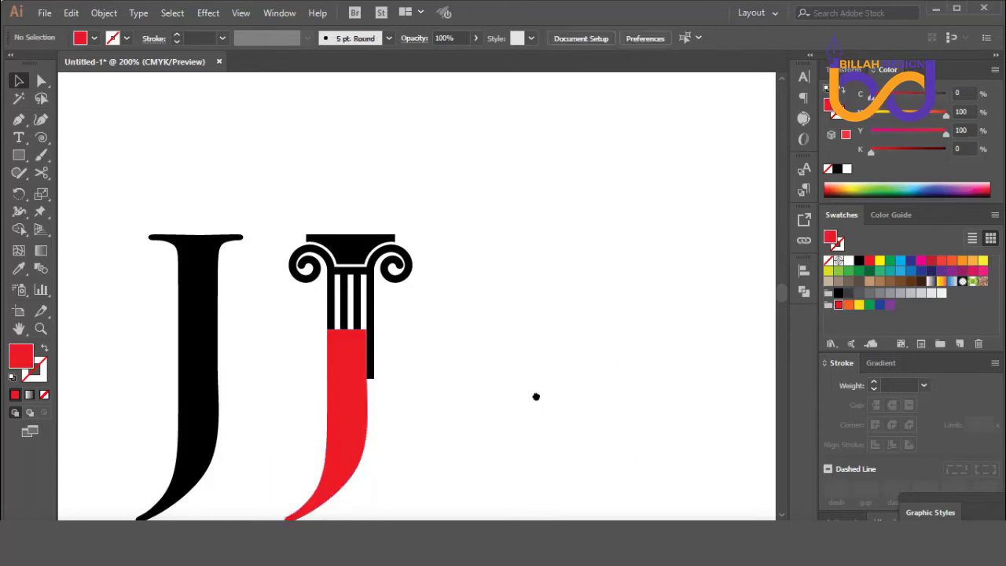
scroll(528, 383, down, 1)
Nudge the red stem's top anchor points down two steps with Direct Selection.
click(19, 154)
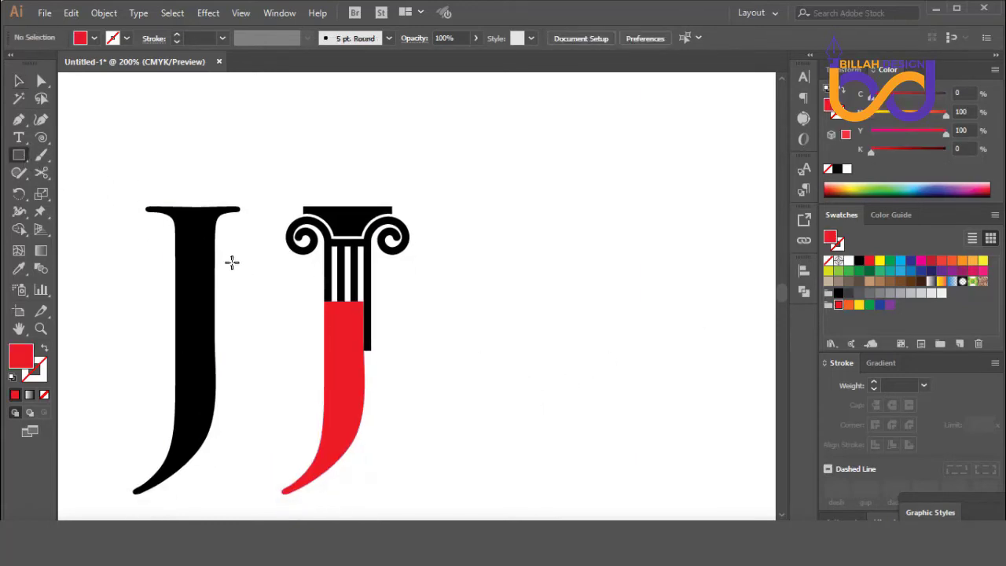
drag(252, 268, 273, 319)
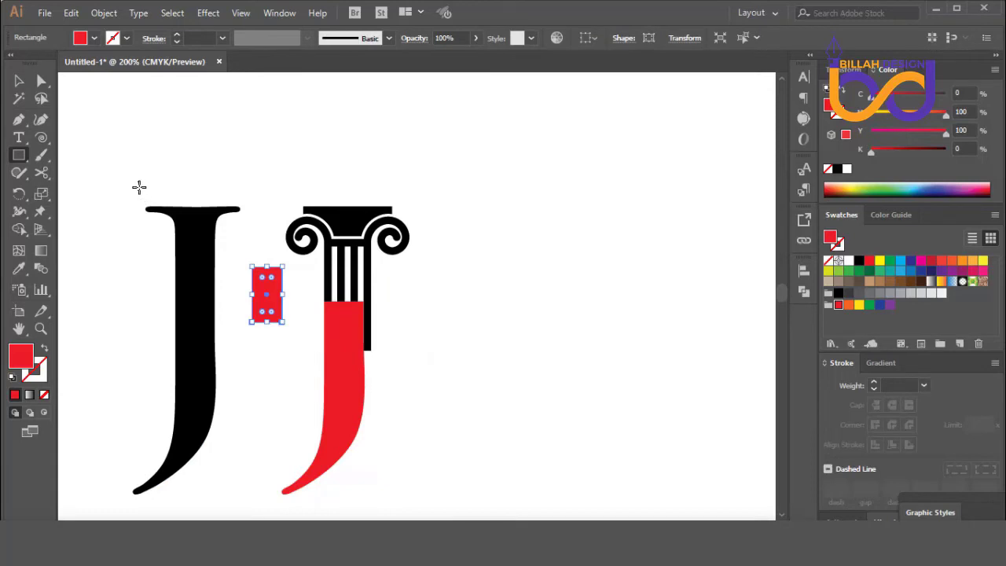
key(ctrl+z)
click(40, 83)
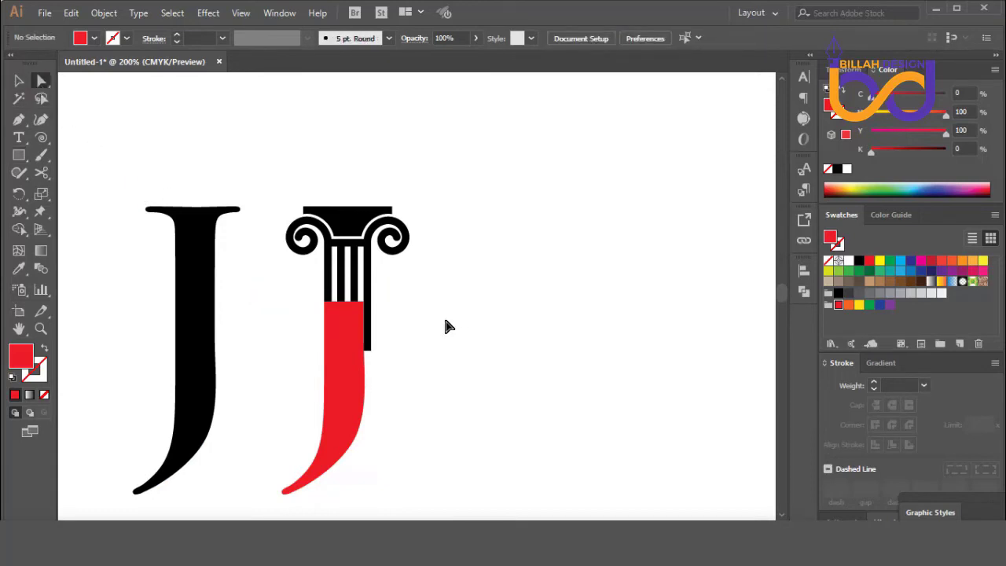
click(351, 306)
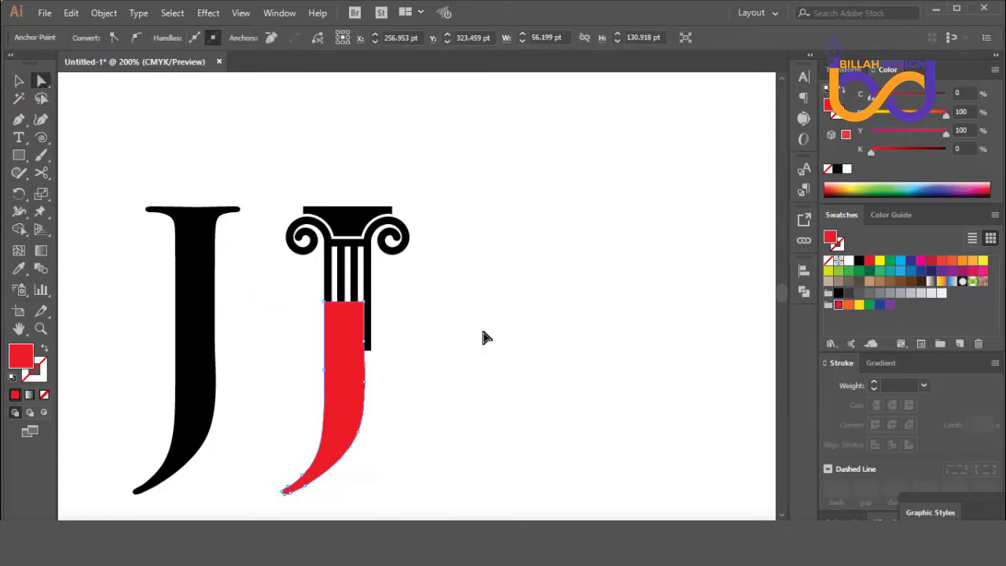
key(Down)
key(Down)
key(Down)
key(Down)
key(Down)
key(Down)
key(Down)
key(Down)
key(Down)
key(Down)
key(Down)
key(Down)
key(Down)
key(Down)
key(Down)
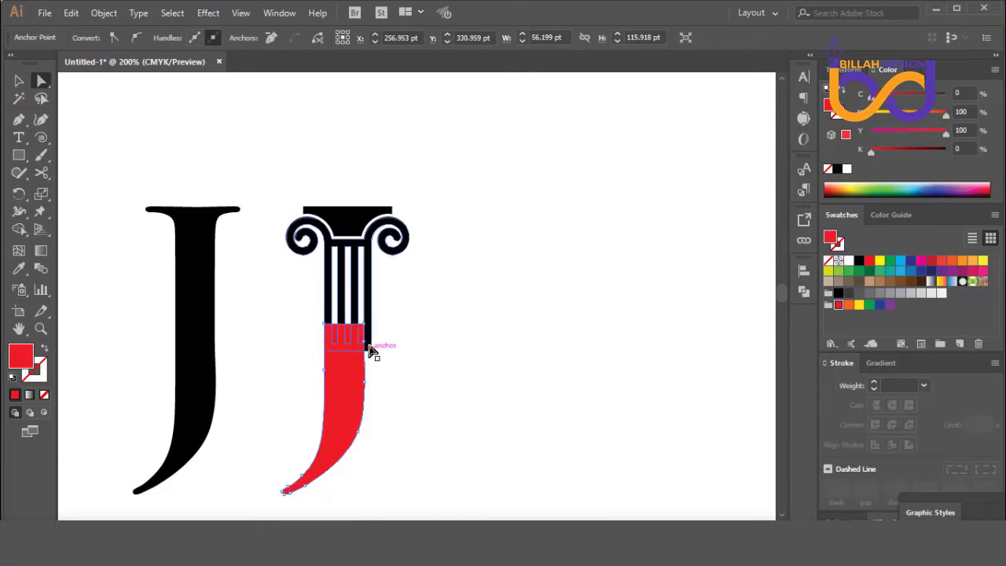
key(Down)
key(Down)
key(Down)
key(Down)
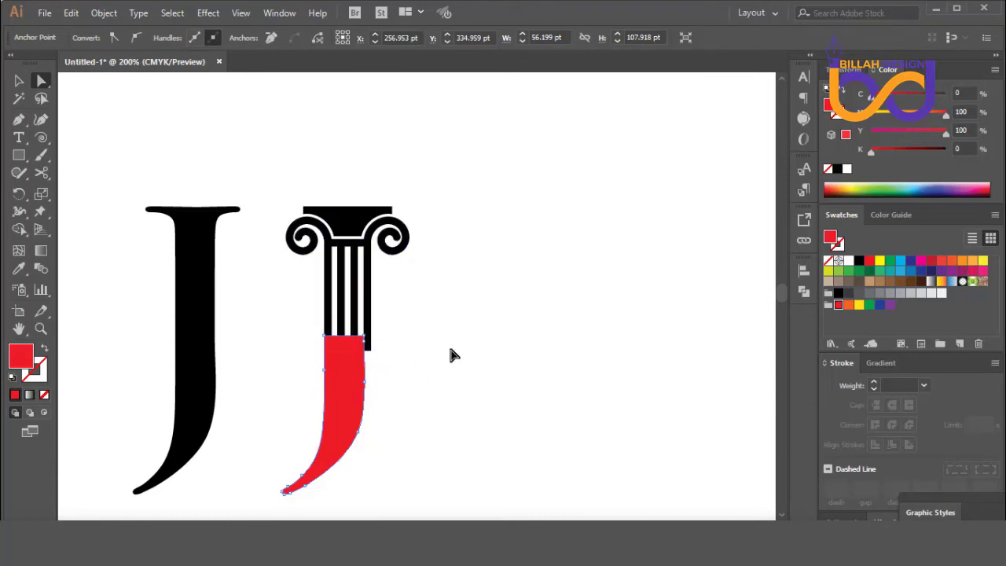
Zoom in to inspect where the red stem meets the column, then zoom back out.
key(ctrl+plus)
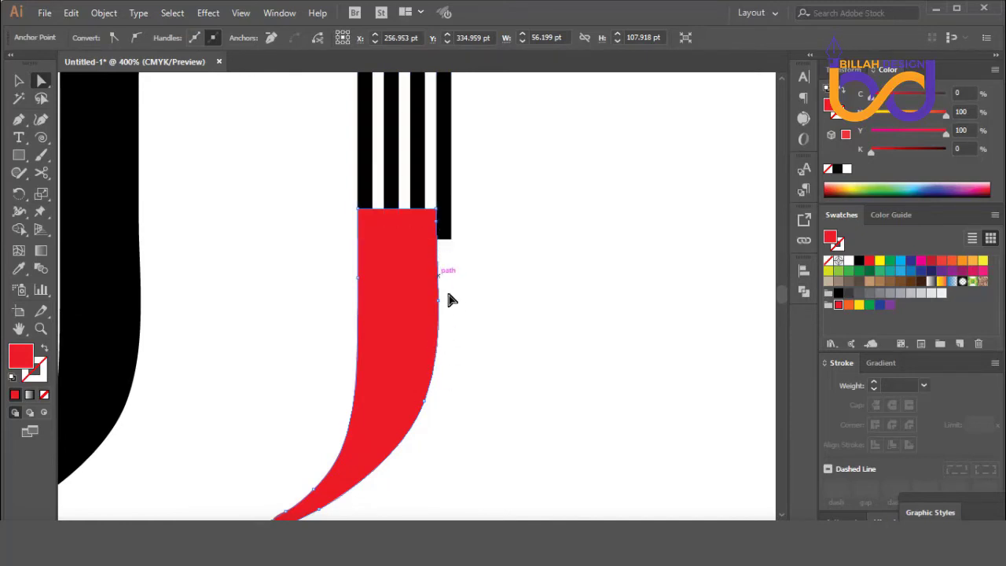
drag(492, 348, 493, 350)
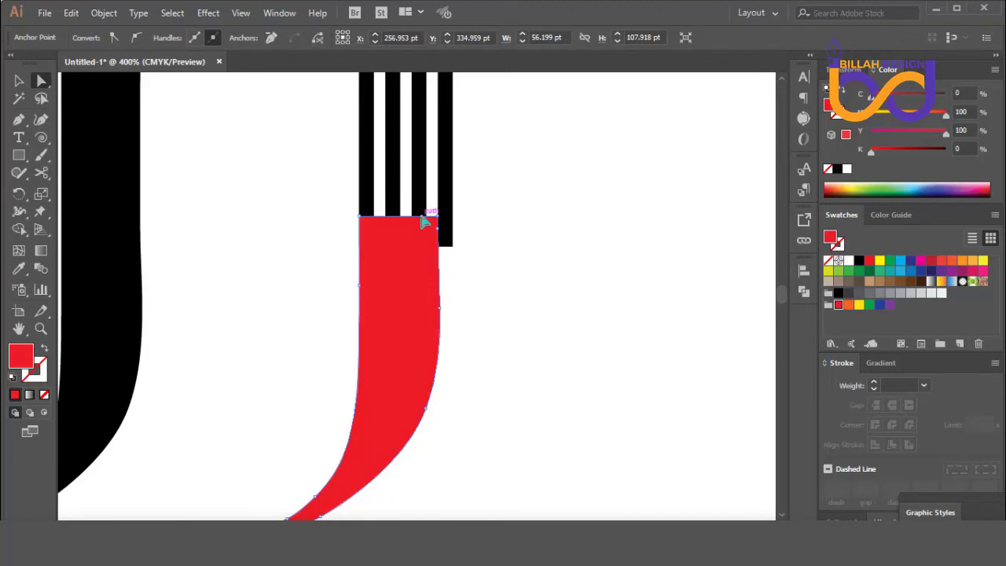
click(544, 283)
drag(544, 283, 546, 331)
key(ctrl+minus)
key(ctrl+minus)
key(ctrl+minus)
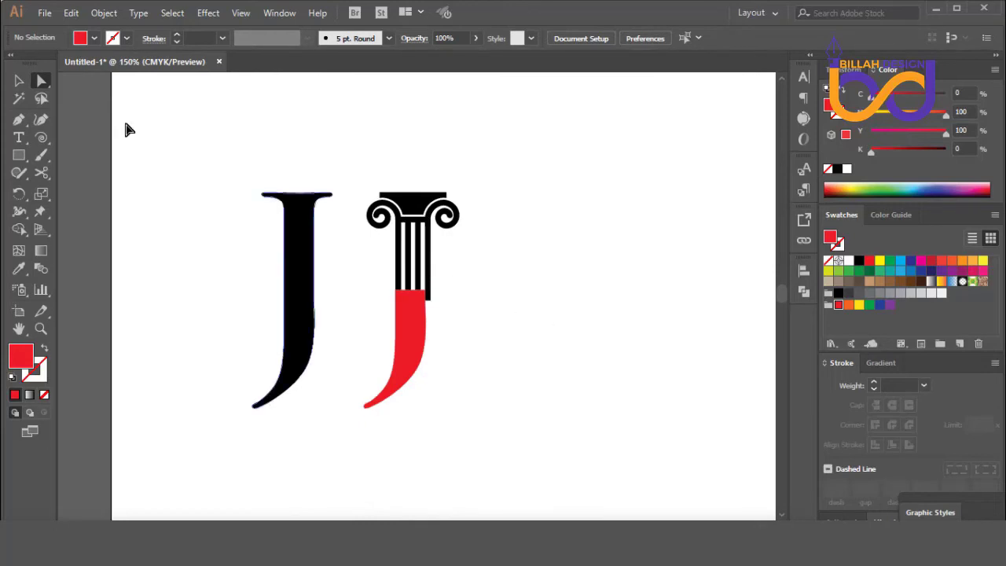
Shorten the column by raising its base anchors, then move it back over the red stem.
drag(425, 268, 465, 261)
click(580, 386)
click(41, 81)
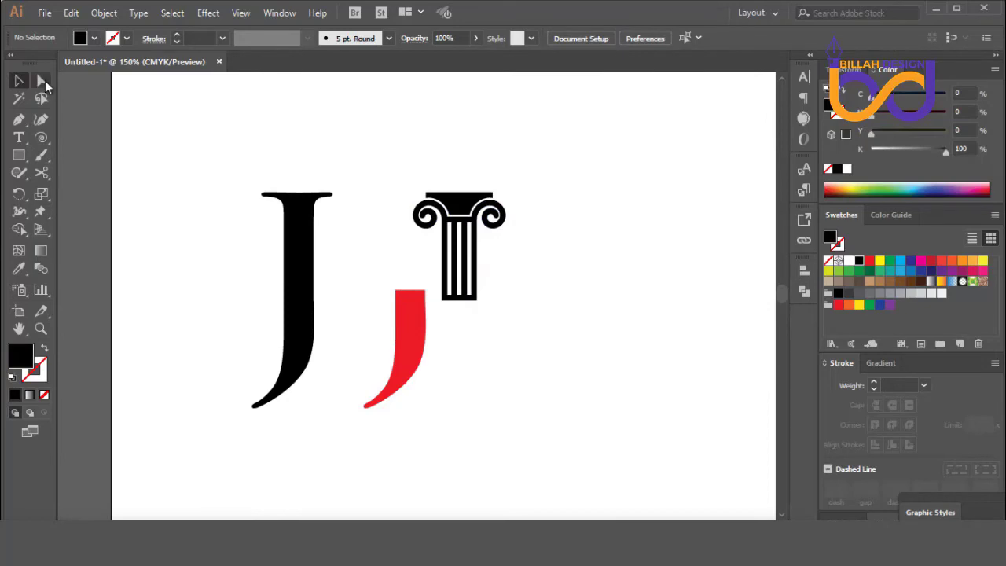
drag(435, 317, 521, 278)
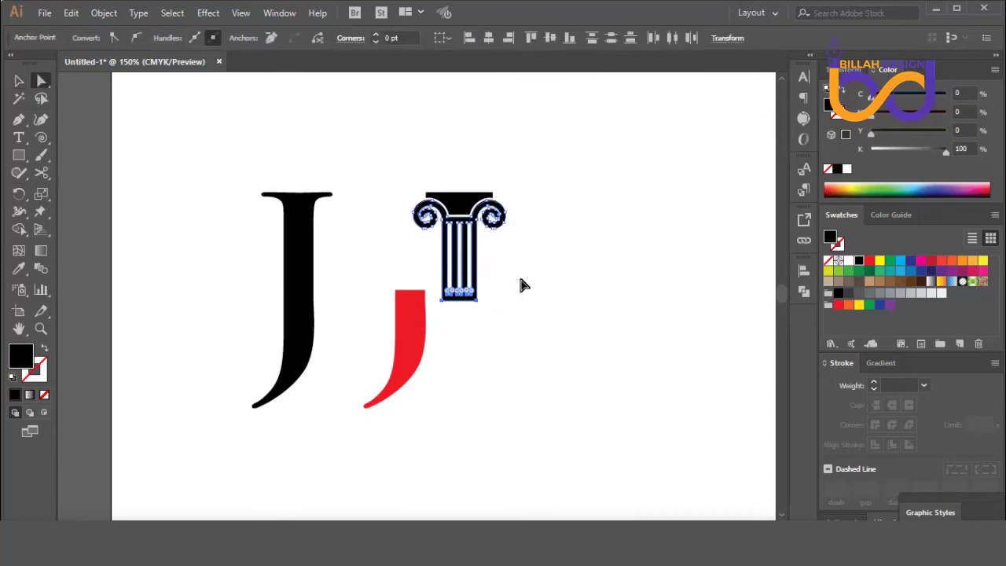
key(Up)
key(Up)
key(Up)
key(Up)
key(Up)
key(Up)
key(Up)
key(Up)
key(Up)
key(Up)
key(Up)
key(Up)
key(Up)
key(Up)
key(Up)
key(Up)
key(Up)
key(Up)
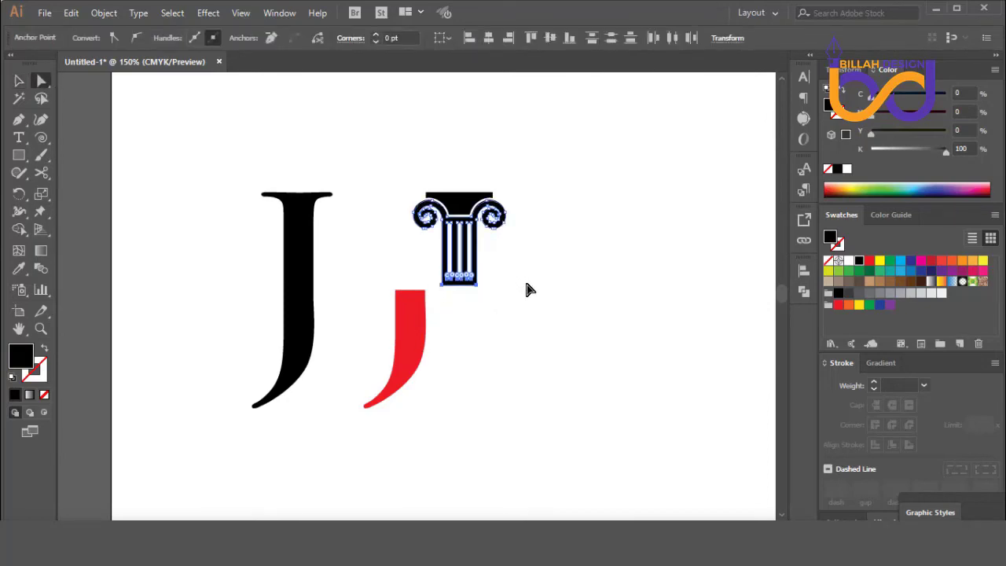
click(586, 357)
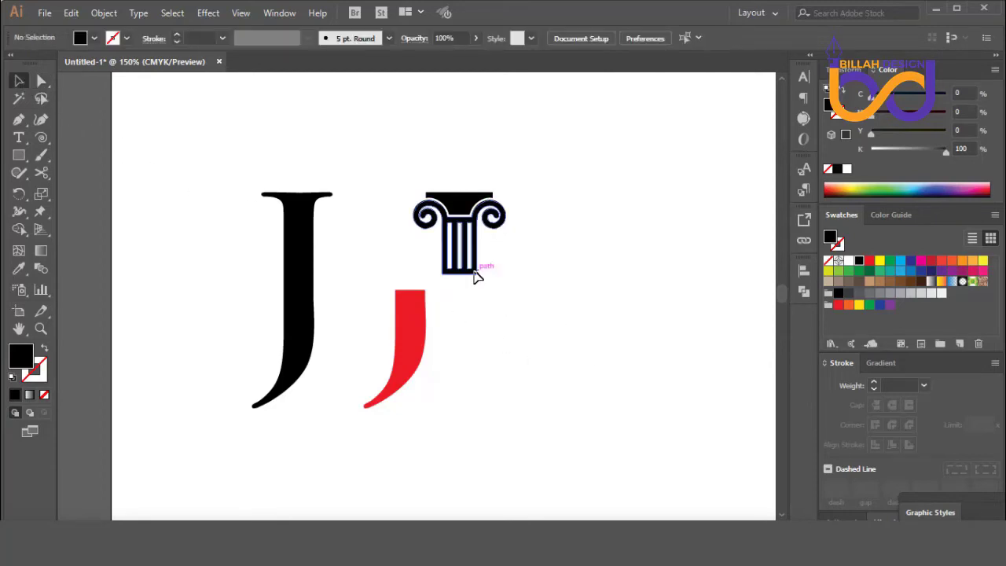
drag(476, 277, 425, 275)
click(521, 343)
Zoom in and nudge the column right and lower above the stem.
click(311, 315)
click(475, 451)
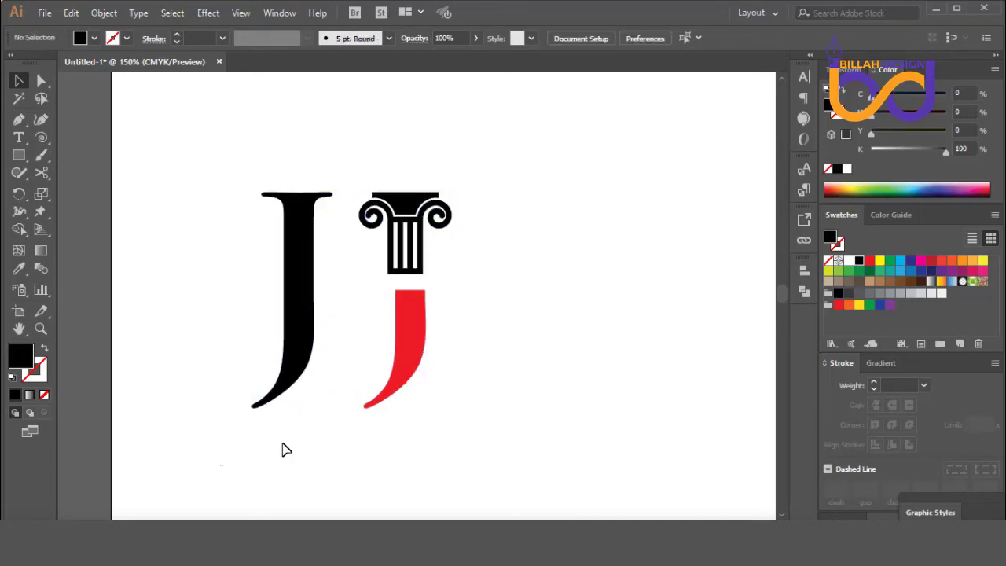
drag(221, 466, 437, 367)
drag(261, 159, 438, 245)
click(542, 345)
key(ctrl+equal)
key(ctrl+equal)
key(ctrl+equal)
drag(543, 369, 553, 411)
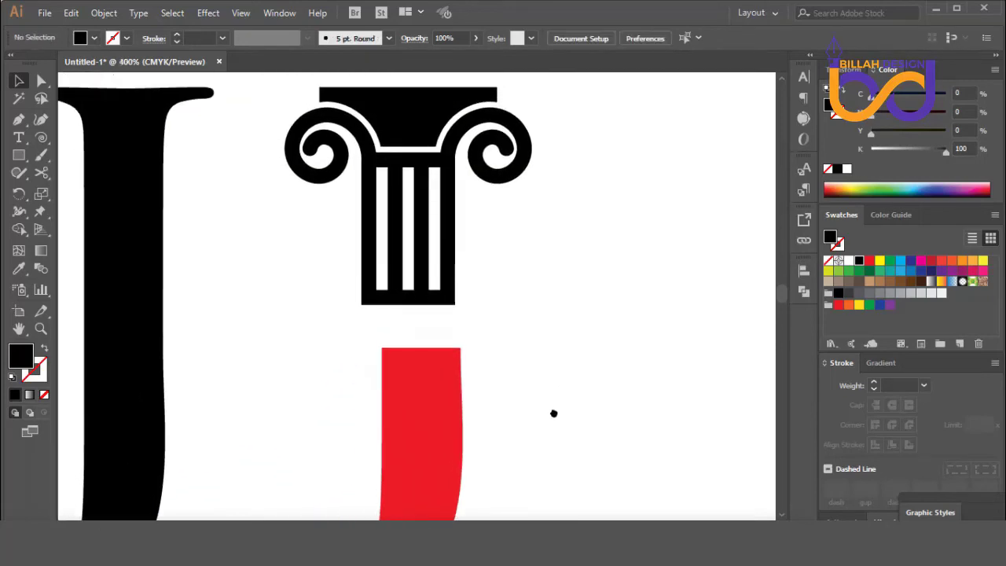
drag(452, 312, 460, 359)
click(463, 338)
click(454, 363)
click(535, 427)
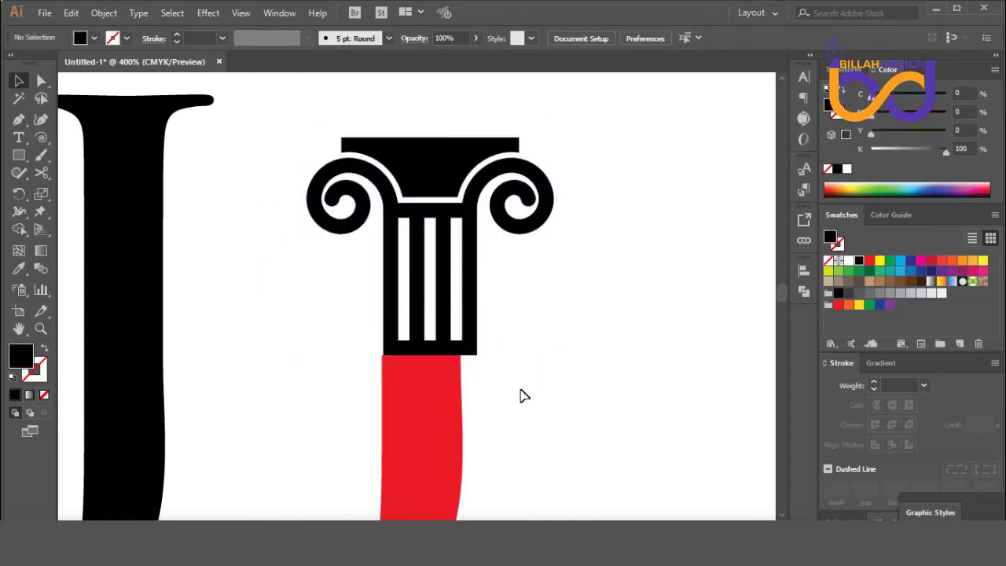
Shrink the column group slightly and move it down toward the red stem.
key(ctrl+=)
drag(550, 433, 531, 405)
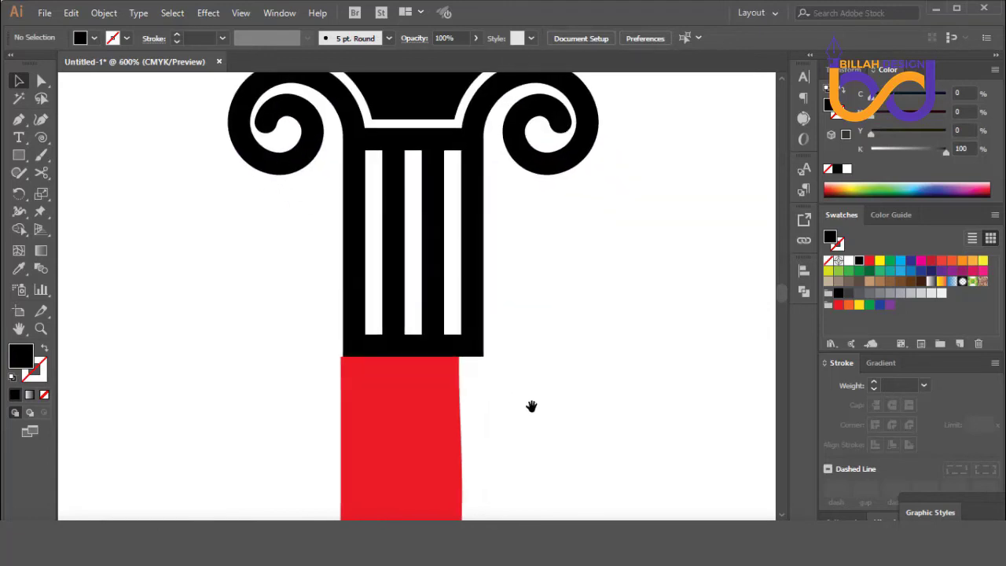
click(481, 352)
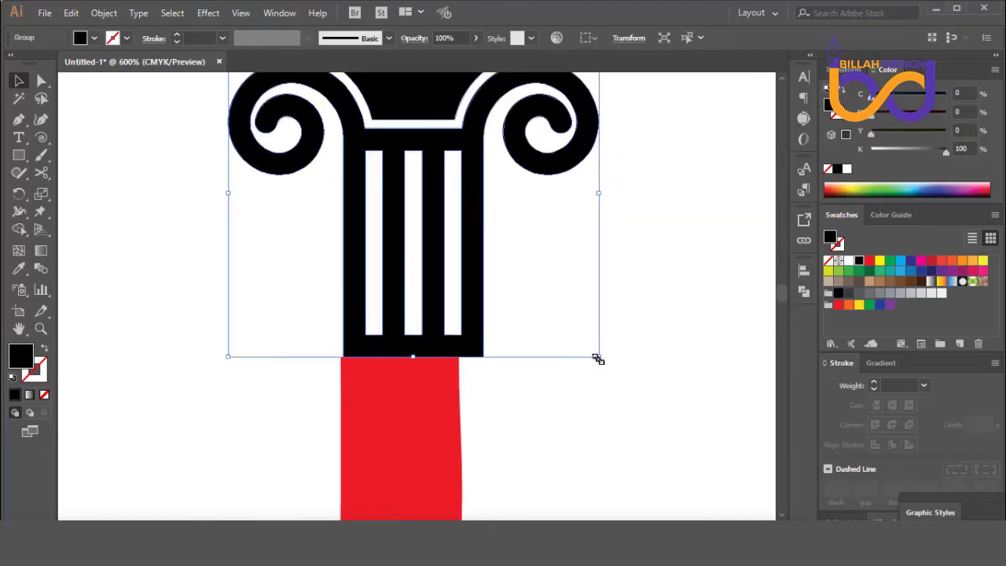
drag(597, 358, 540, 352)
click(483, 335)
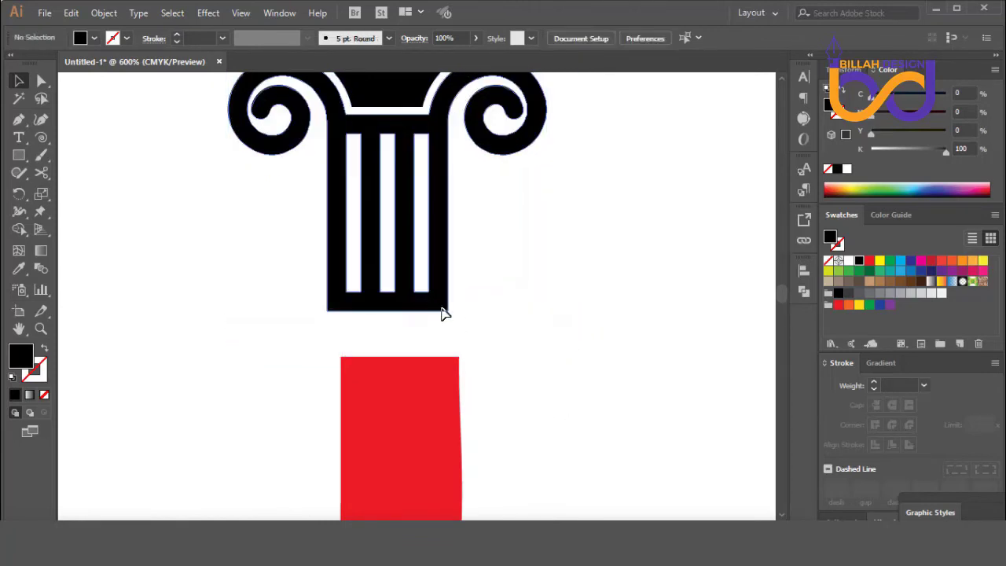
drag(442, 310, 454, 365)
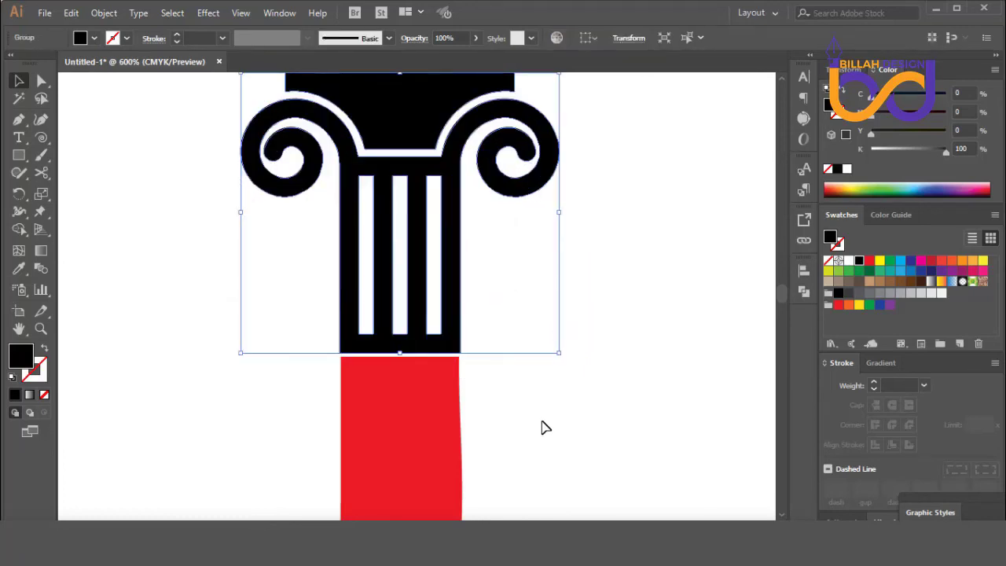
click(543, 427)
Line the column up with the stem and resize it to match the stem width.
key(ctrl+plus)
key(ctrl+plus)
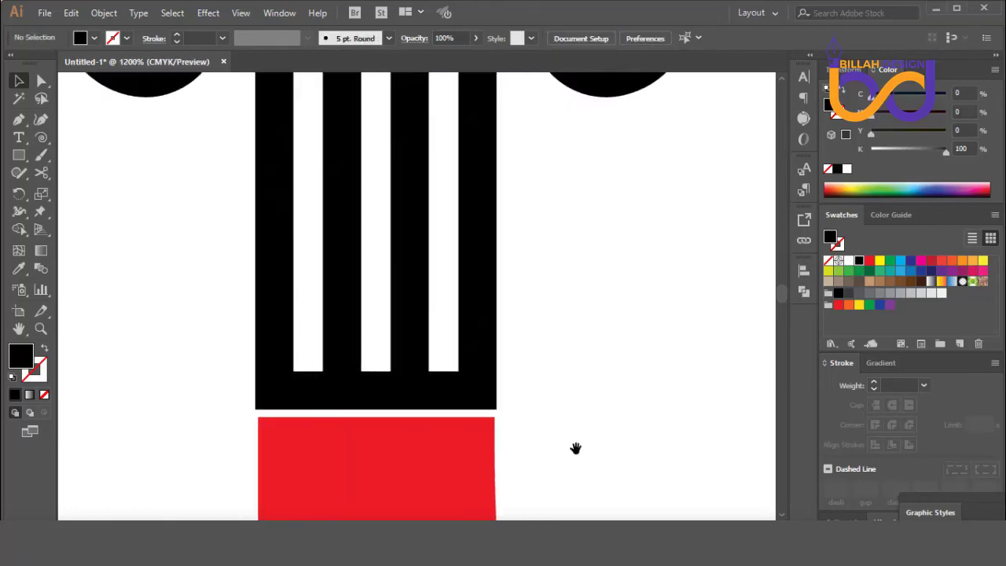
drag(573, 445, 545, 391)
click(461, 326)
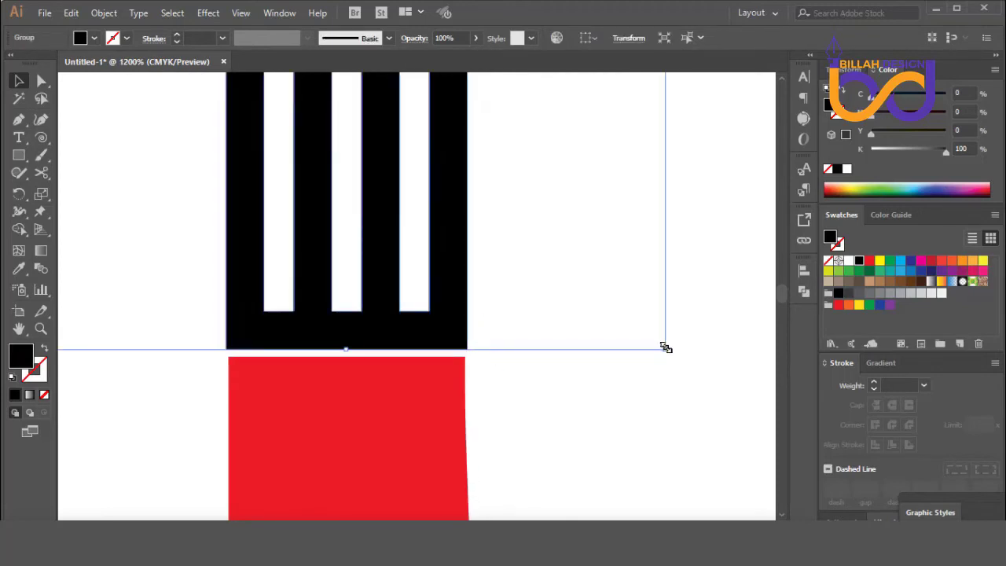
drag(665, 349, 658, 347)
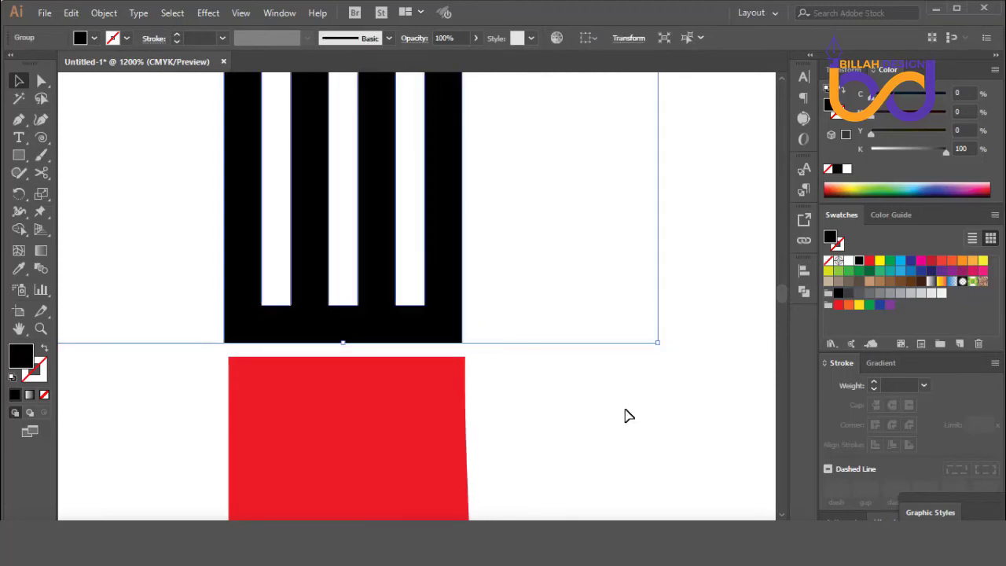
click(626, 413)
key(ctrl+z)
drag(591, 325, 365, 355)
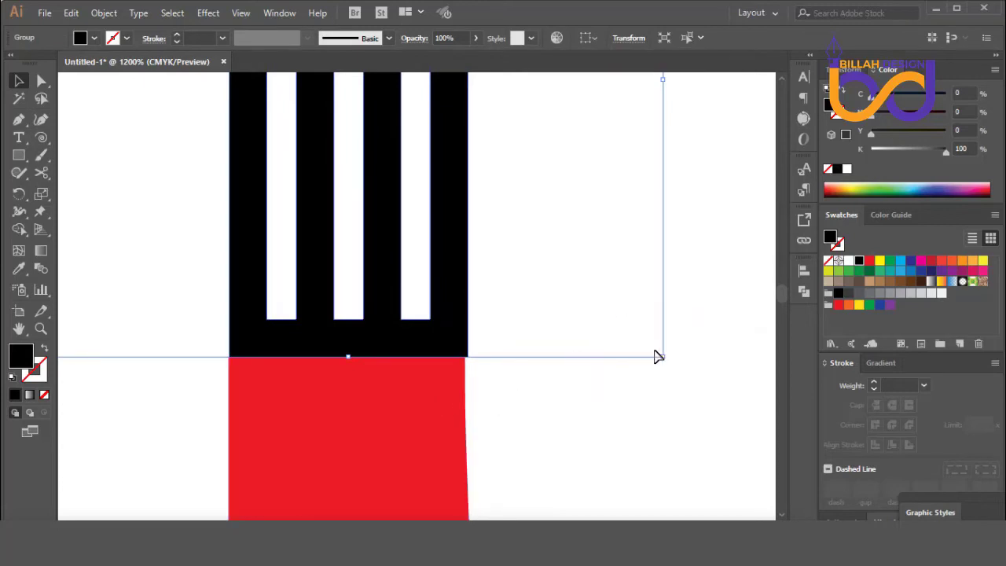
drag(662, 358, 657, 355)
click(476, 319)
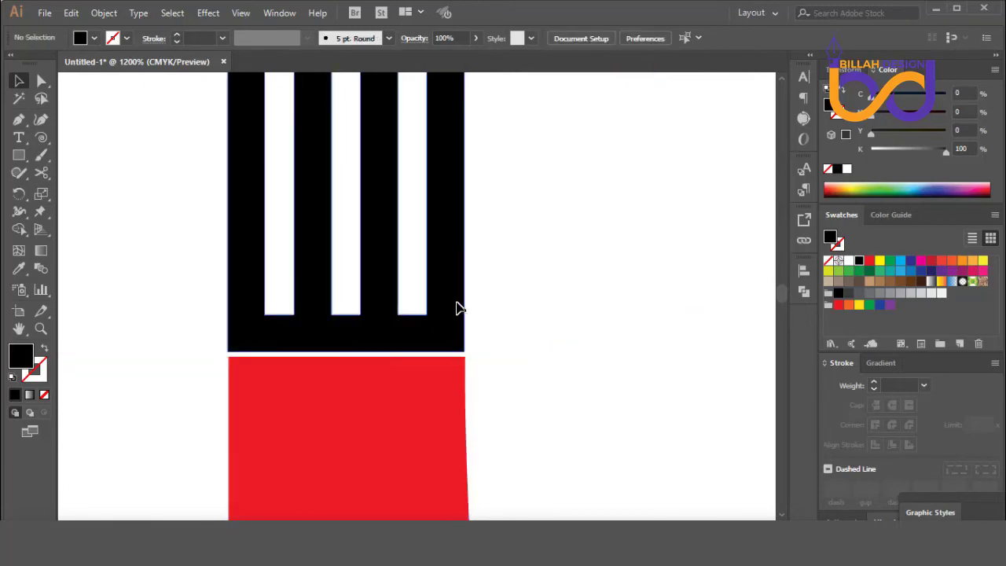
click(460, 309)
click(585, 414)
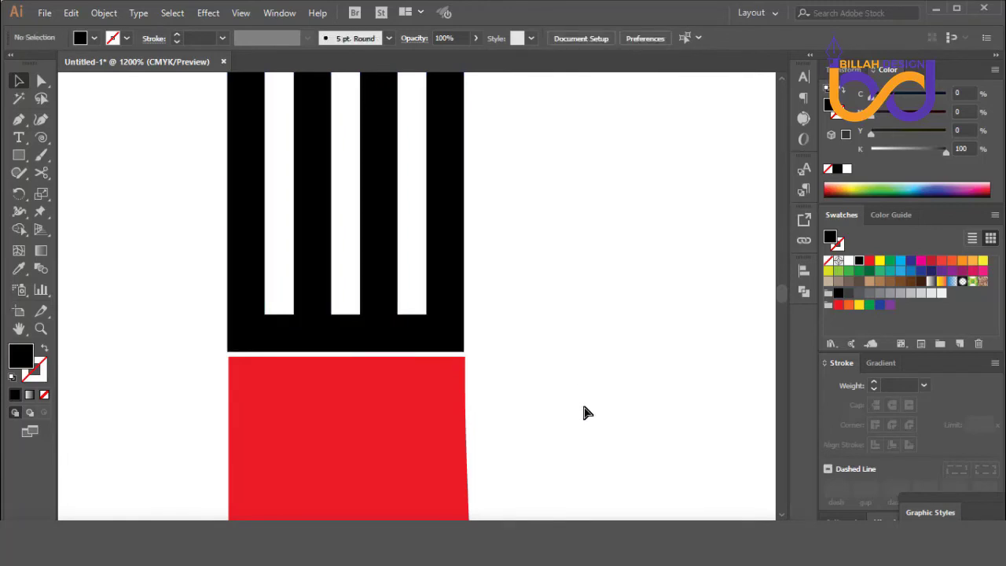
key(ctrl+minus)
key(ctrl+minus)
key(ctrl+minus)
key(ctrl+minus)
key(ctrl+minus)
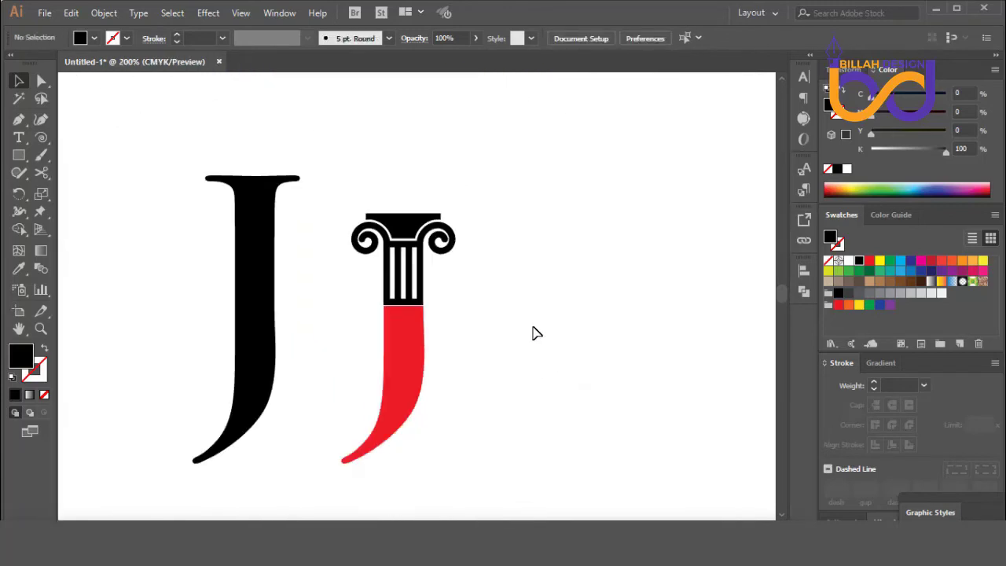
Align the column's top with the black J's top using the alignment options.
drag(260, 175, 407, 270)
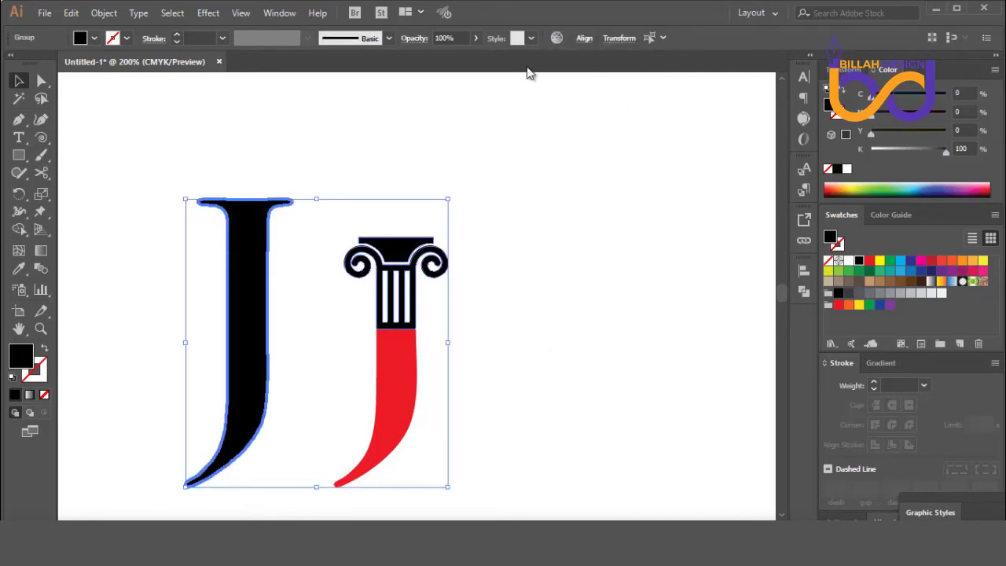
click(805, 270)
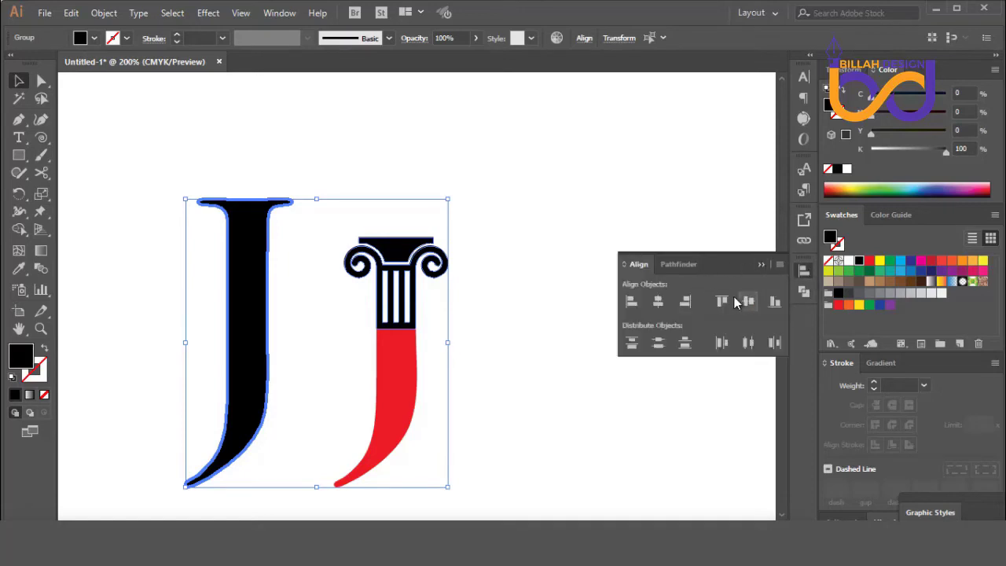
click(721, 301)
click(804, 270)
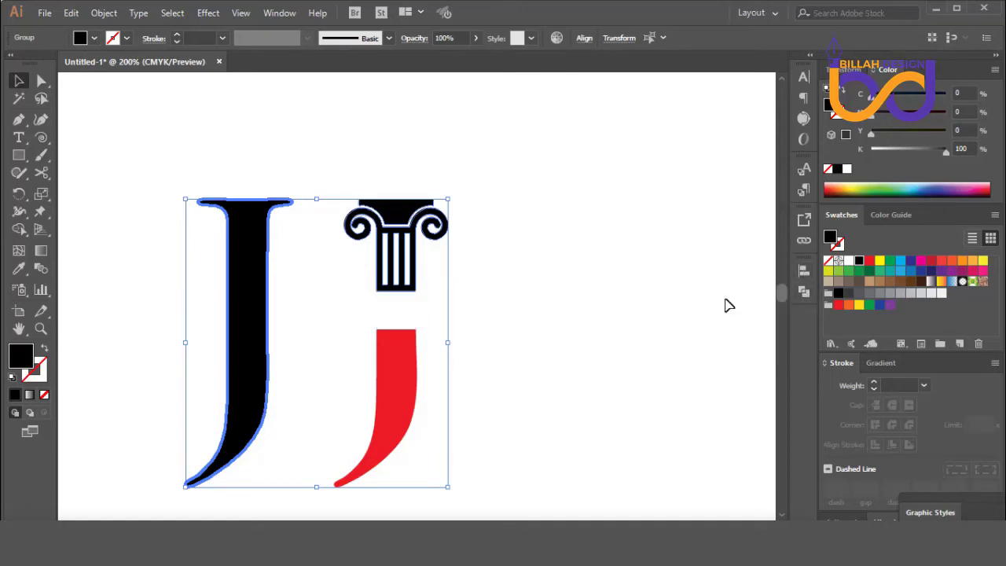
click(606, 355)
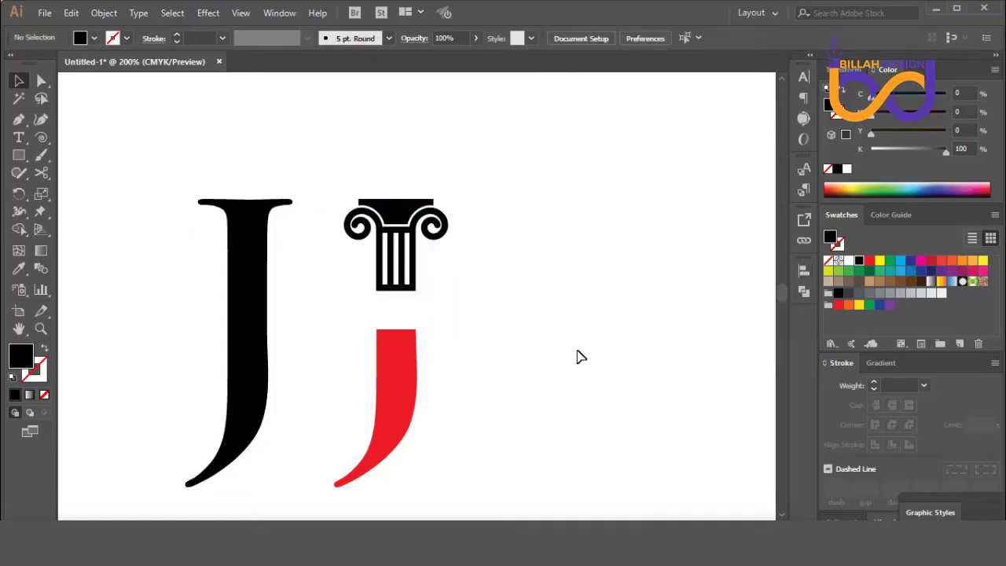
Lower the column's bottom anchor points two nudges toward the red stem.
click(42, 80)
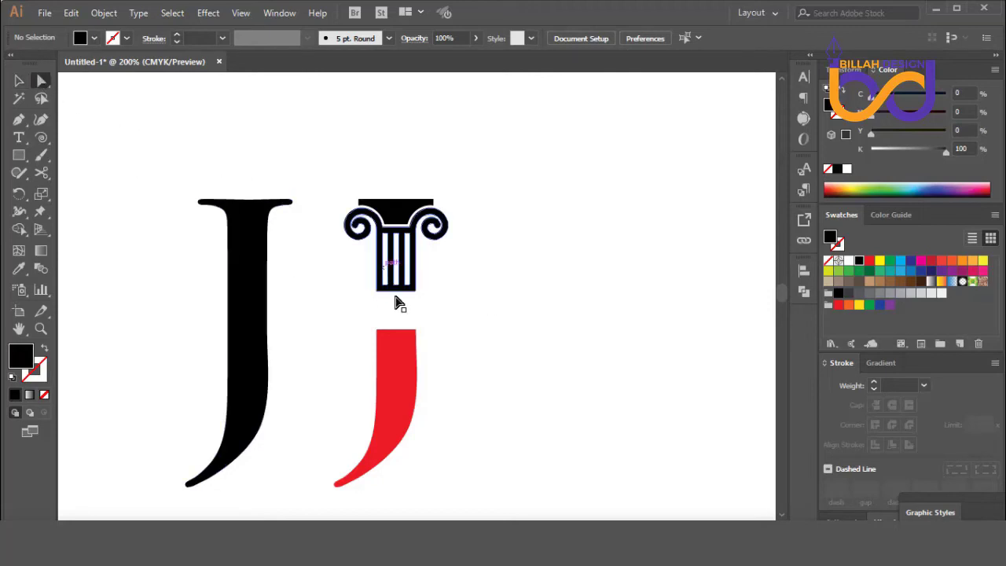
drag(358, 308, 452, 288)
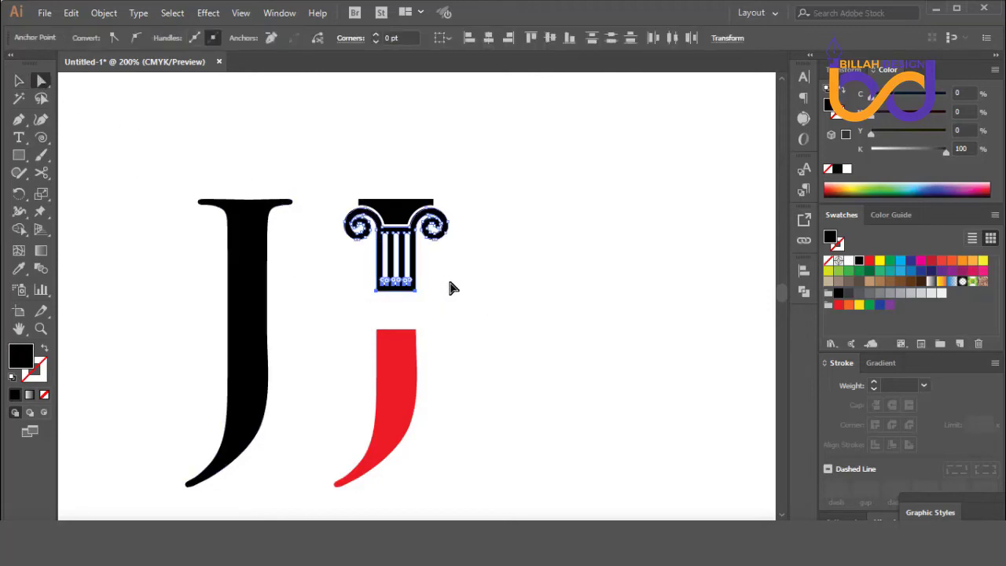
click(434, 319)
drag(356, 279, 457, 311)
key(Down)
key(Down)
key(Down)
key(Down)
key(Down)
key(Down)
key(Down)
key(Down)
key(Down)
key(Down)
key(Down)
key(Down)
key(Down)
key(Down)
key(Down)
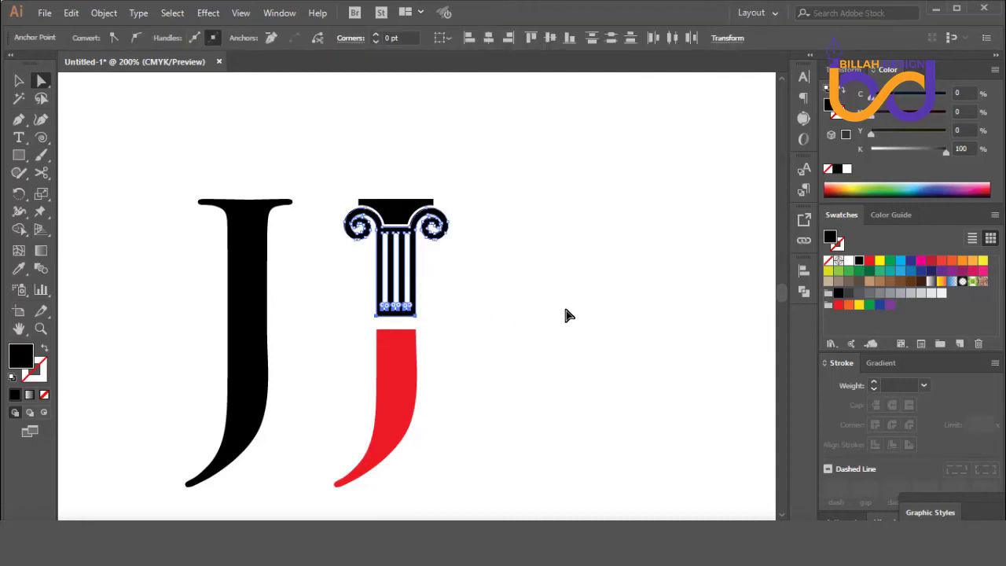
key(Down)
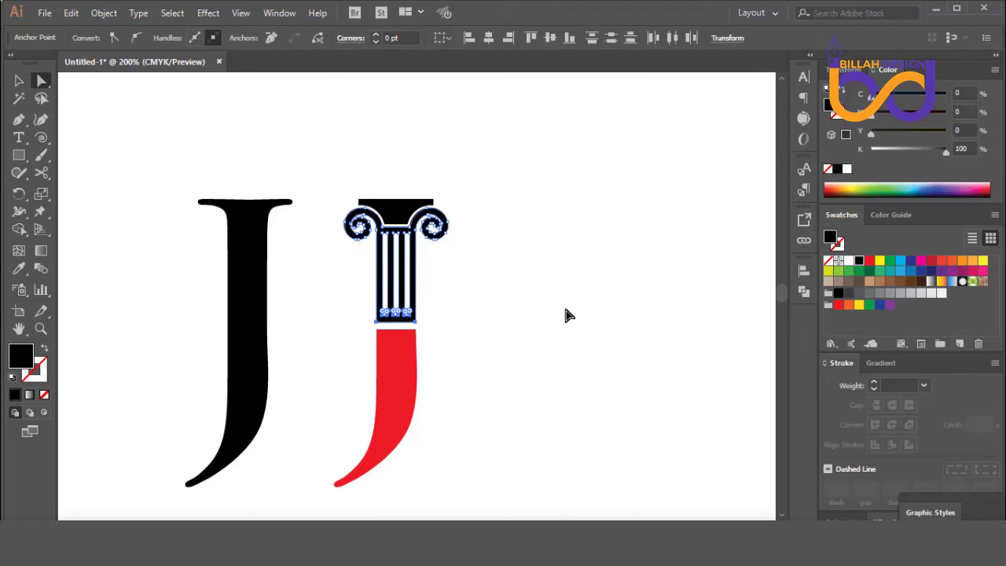
click(573, 377)
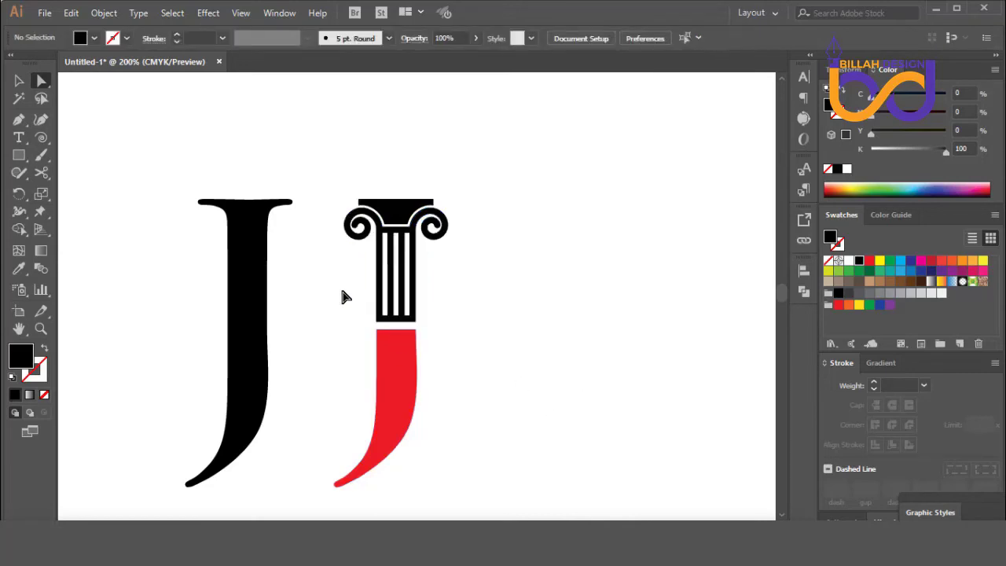
Raise the column base one nudge to leave a small gap, then zoom to check.
drag(343, 292, 449, 326)
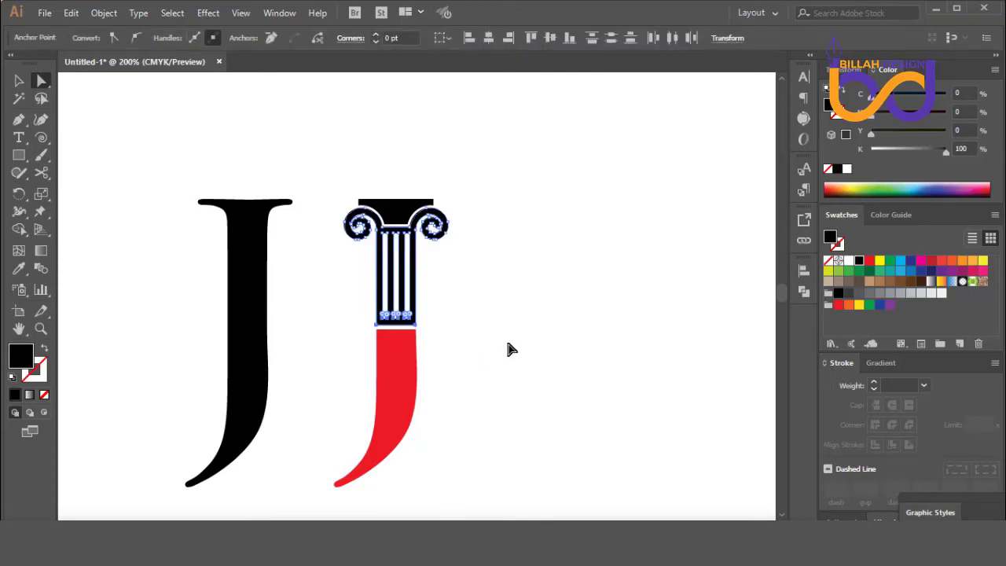
key(Up)
click(509, 344)
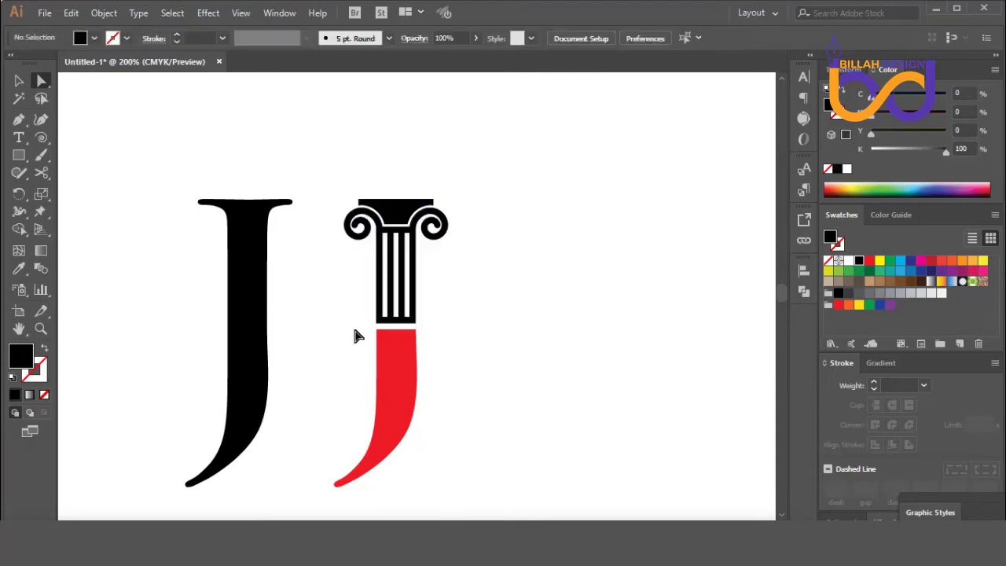
key(v)
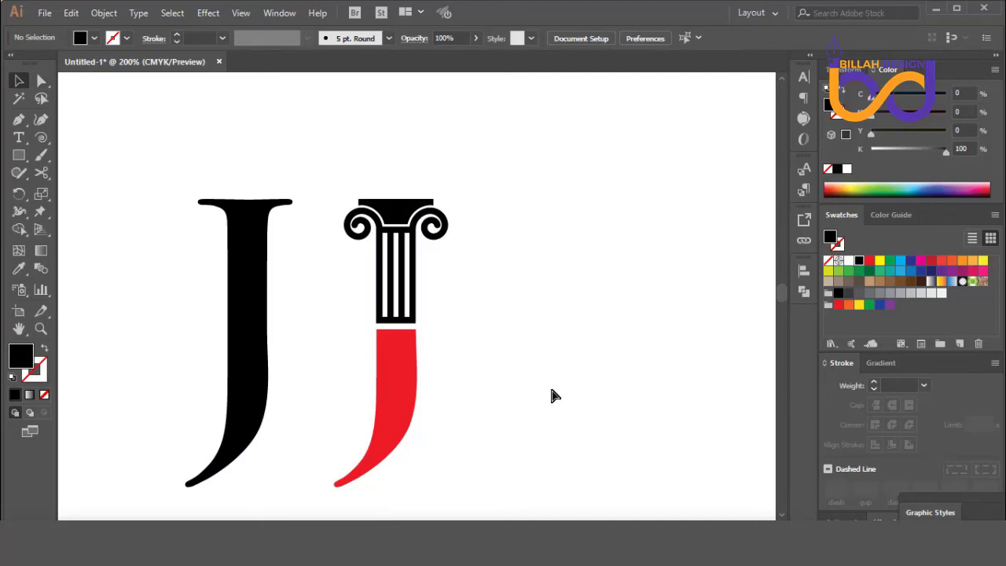
key(ctrl+minus)
key(ctrl+minus)
key(ctrl+minus)
key(ctrl+minus)
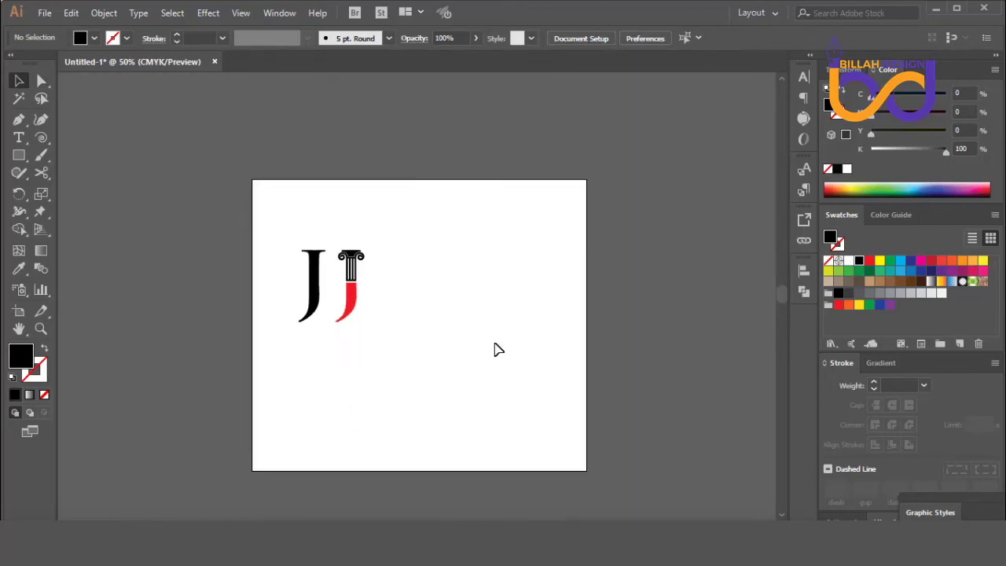
key(ctrl+plus)
key(ctrl+plus)
key(ctrl+plus)
key(ctrl+plus)
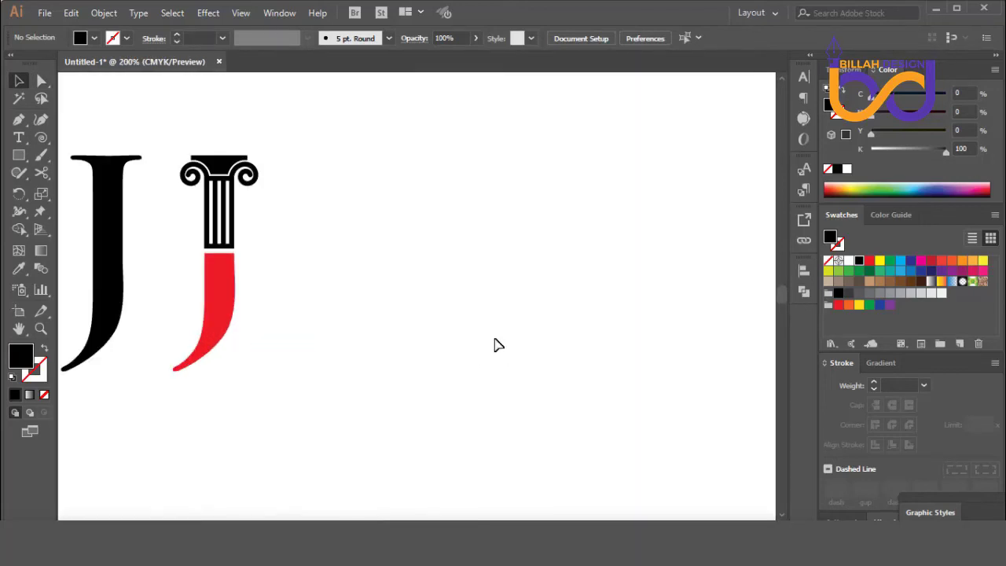
Ungroup the column and select its compound path.
drag(307, 229, 599, 315)
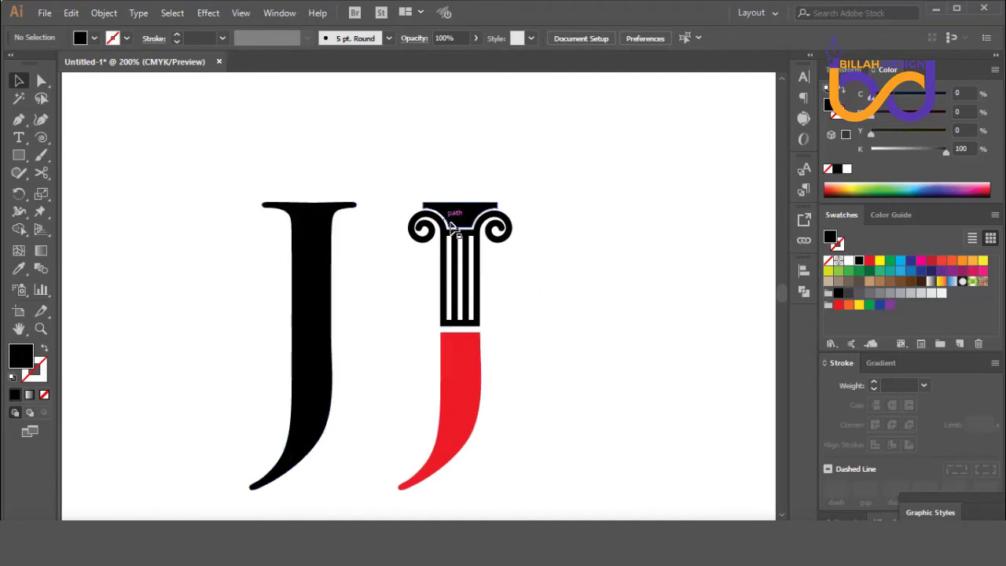
click(484, 226)
right_click(483, 231)
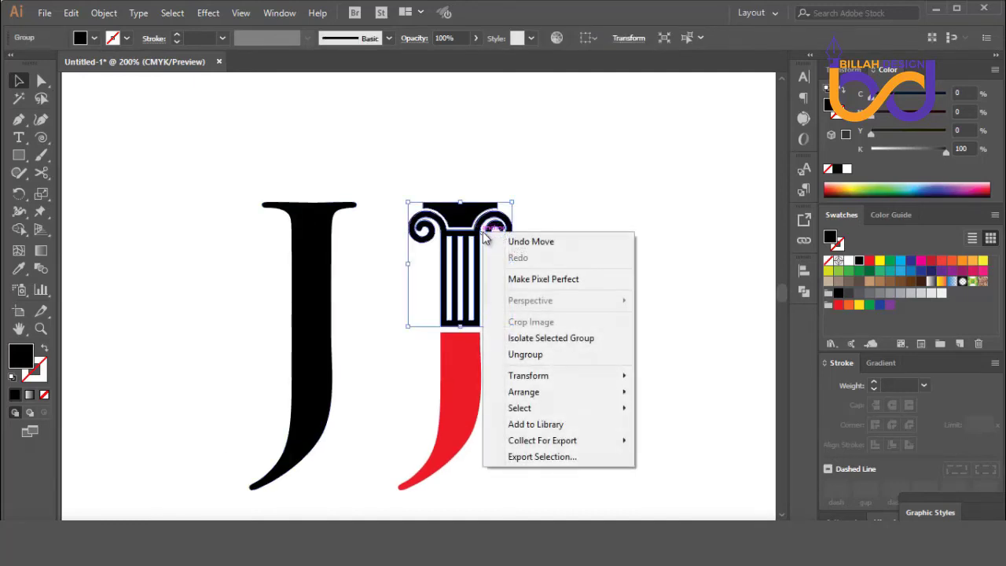
click(527, 356)
click(595, 365)
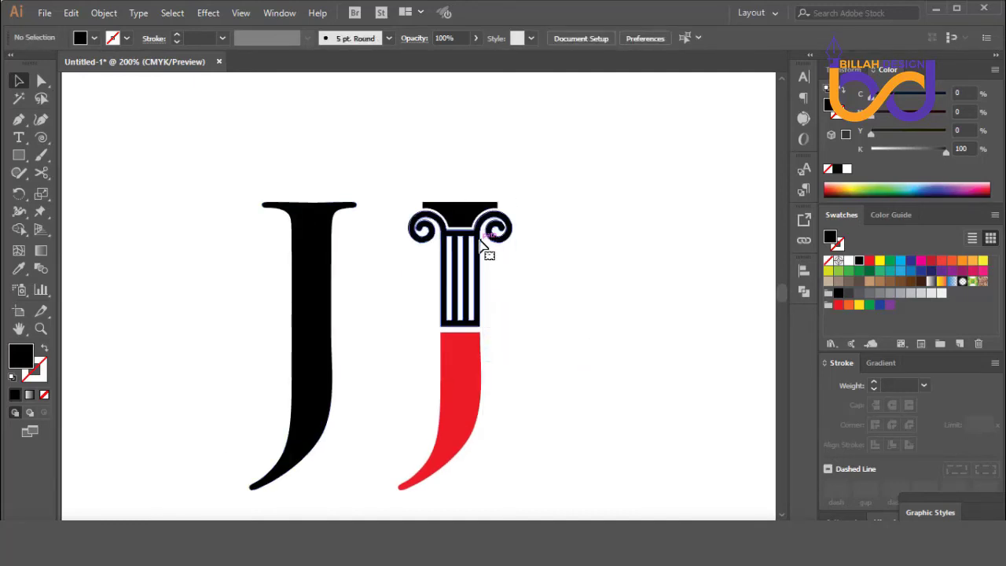
click(462, 252)
Add a 3 pt Offset Path around the column and fill it white.
click(105, 13)
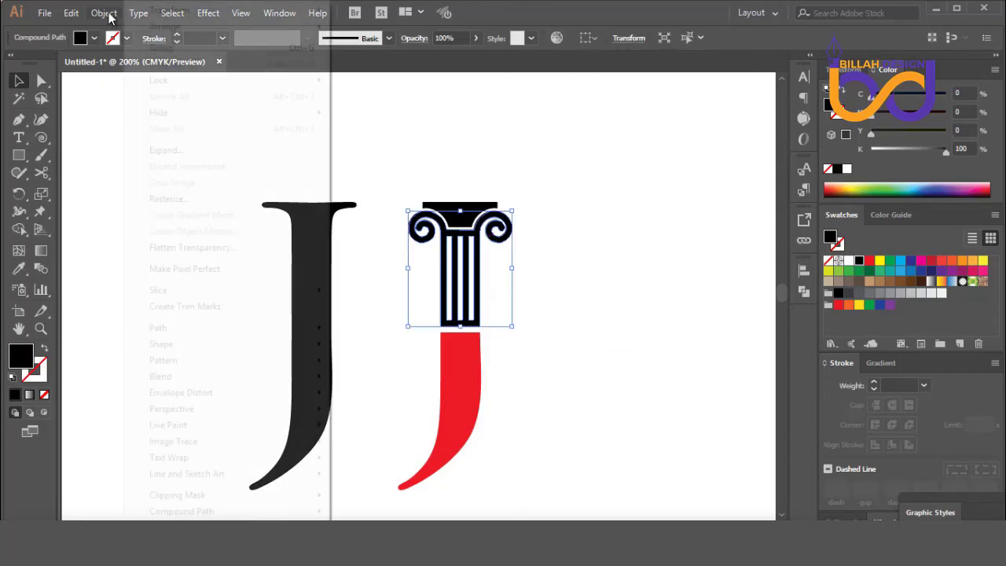
mouse_move(162, 327)
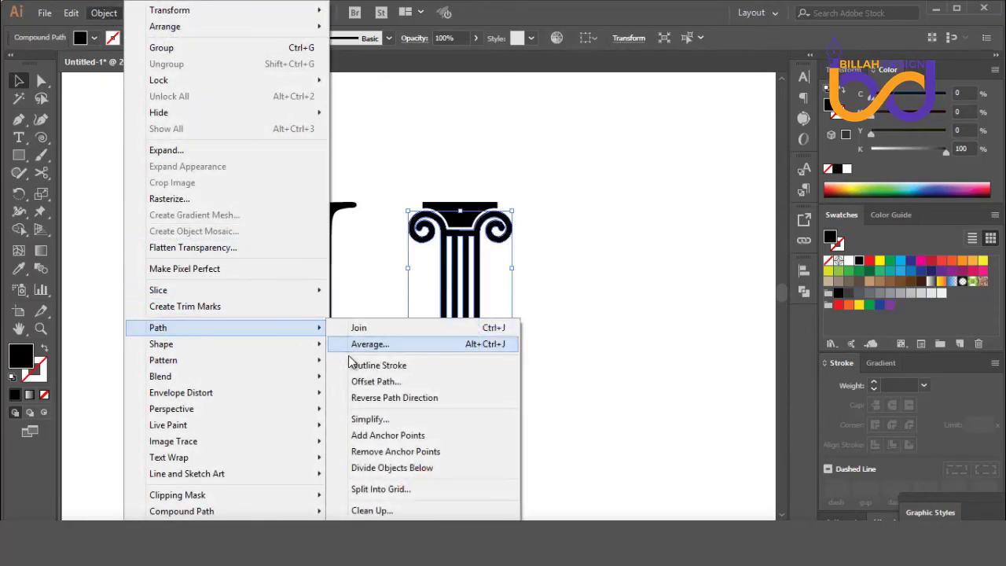
click(375, 381)
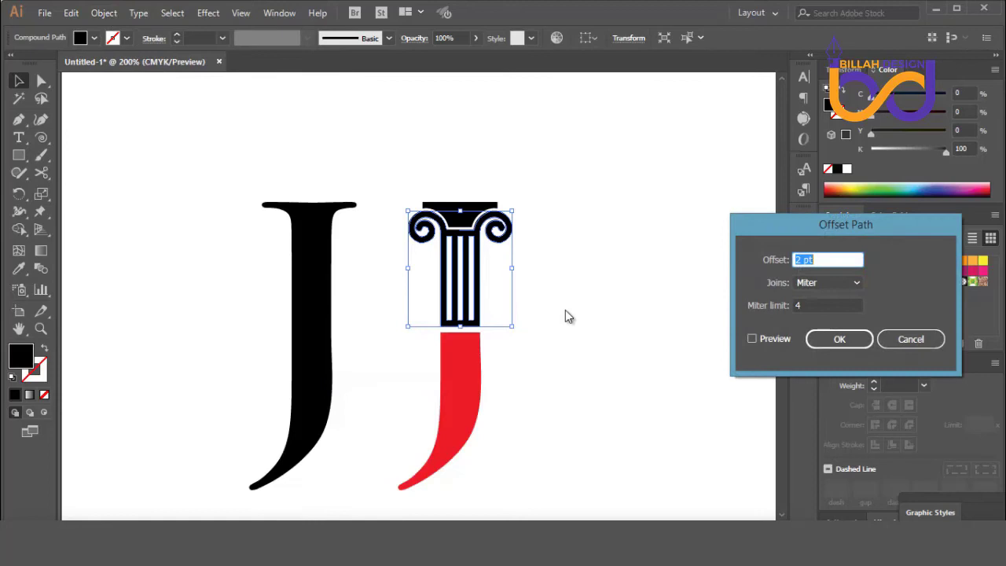
click(753, 339)
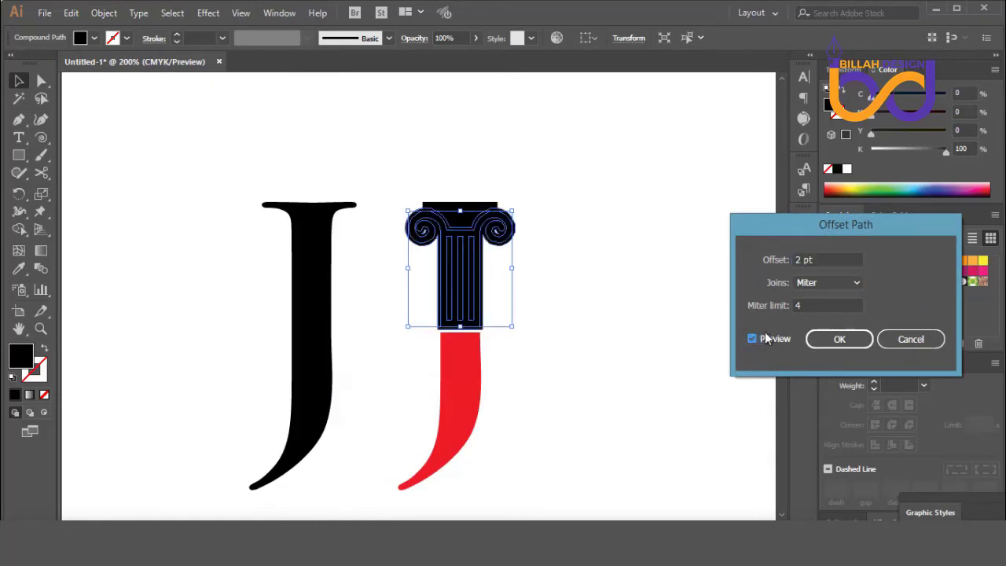
click(823, 260)
key(Up)
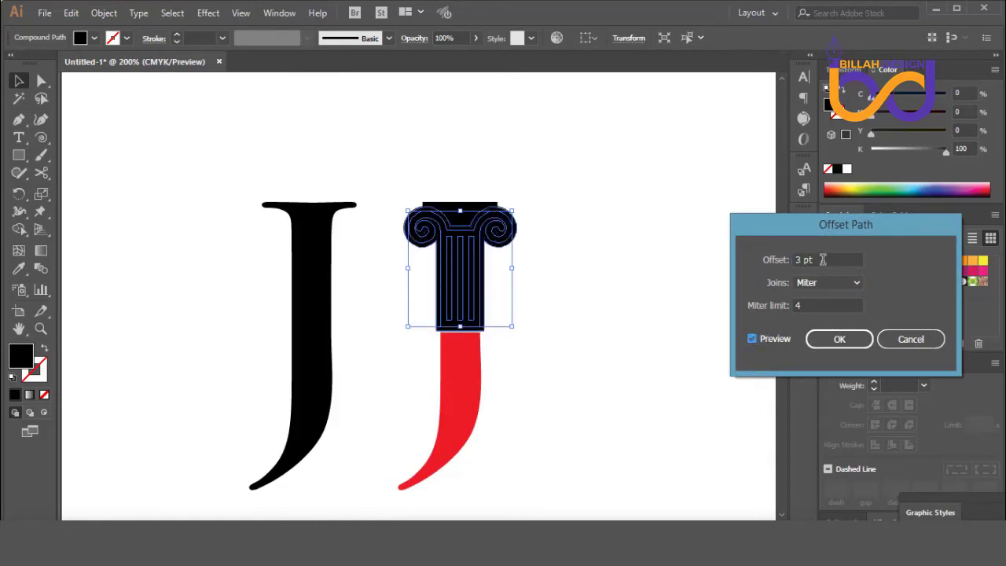
click(838, 339)
click(846, 168)
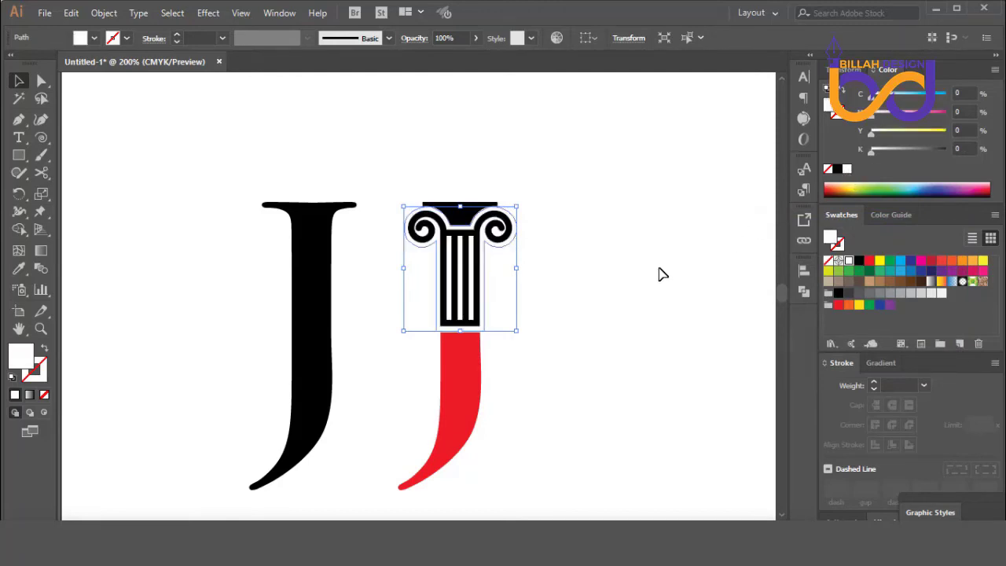
click(618, 372)
key(ctrl+minus)
key(ctrl+minus)
key(ctrl+minus)
key(ctrl+minus)
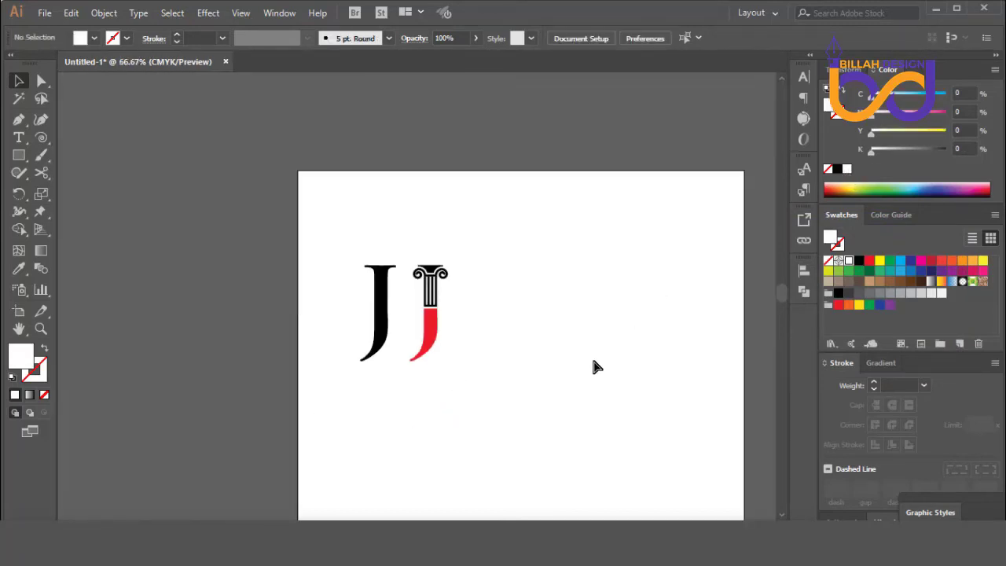
Subtract the white offset outline from the capital's top slab with Minus Front.
key(ctrl+plus)
key(ctrl+plus)
key(ctrl+plus)
key(ctrl+plus)
key(ctrl+plus)
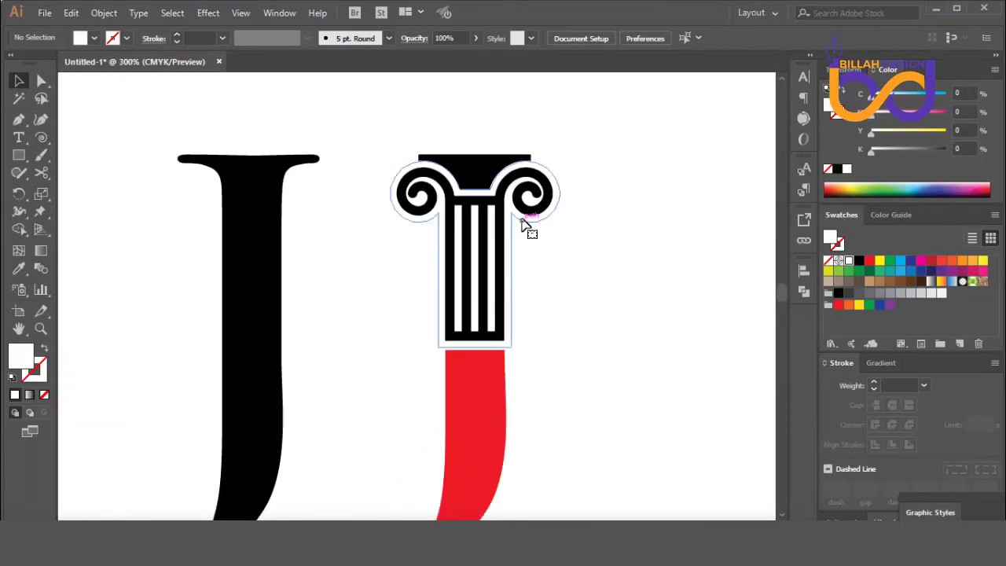
click(530, 225)
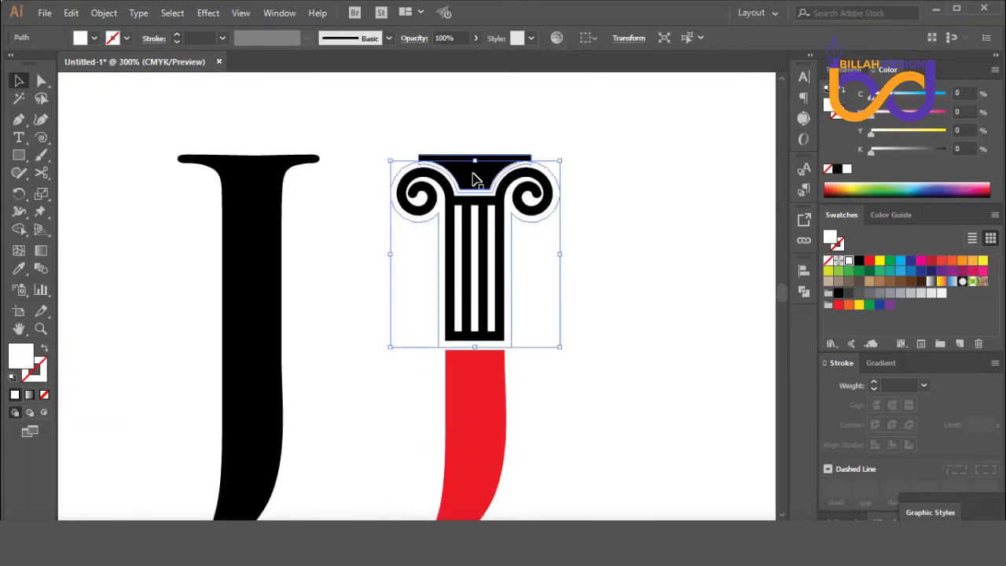
shift+click(474, 179)
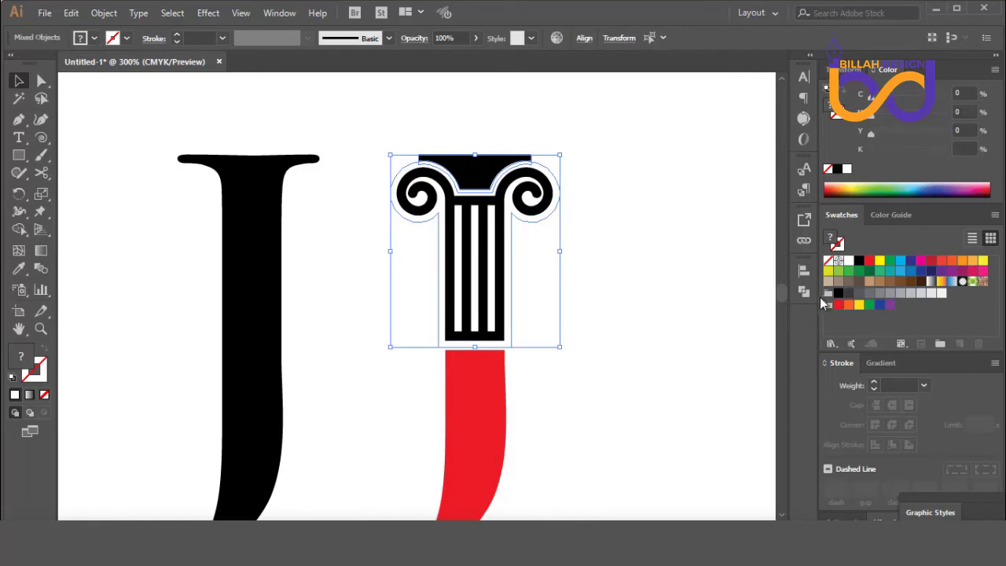
click(804, 292)
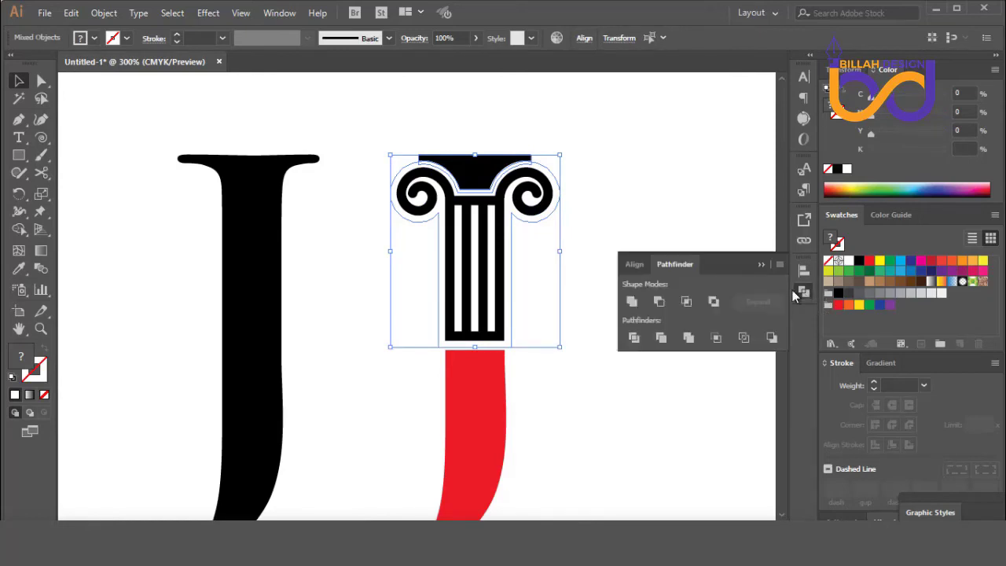
click(660, 303)
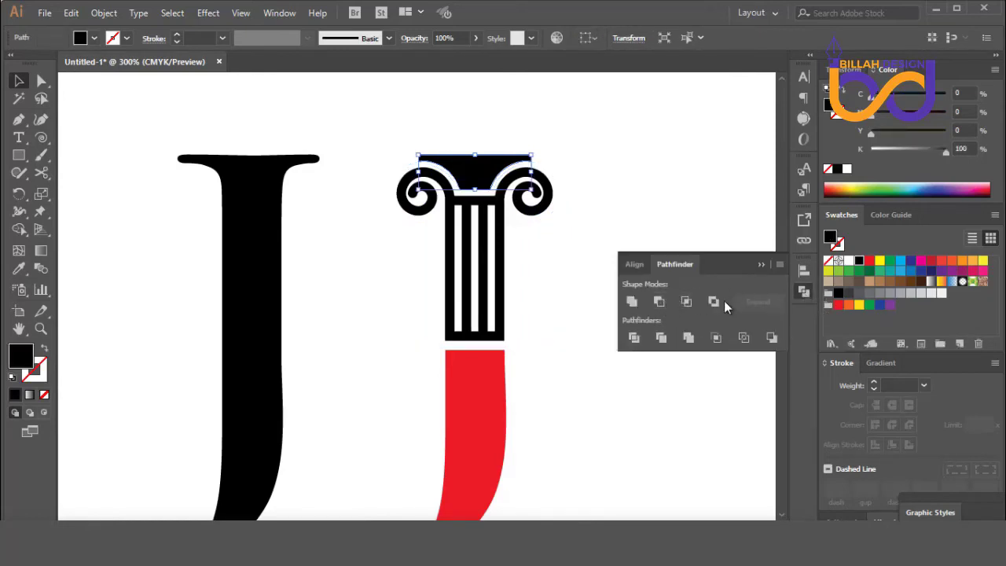
click(804, 296)
click(580, 164)
Select the column's paths and zoom out to check the white gaps.
drag(599, 143, 453, 242)
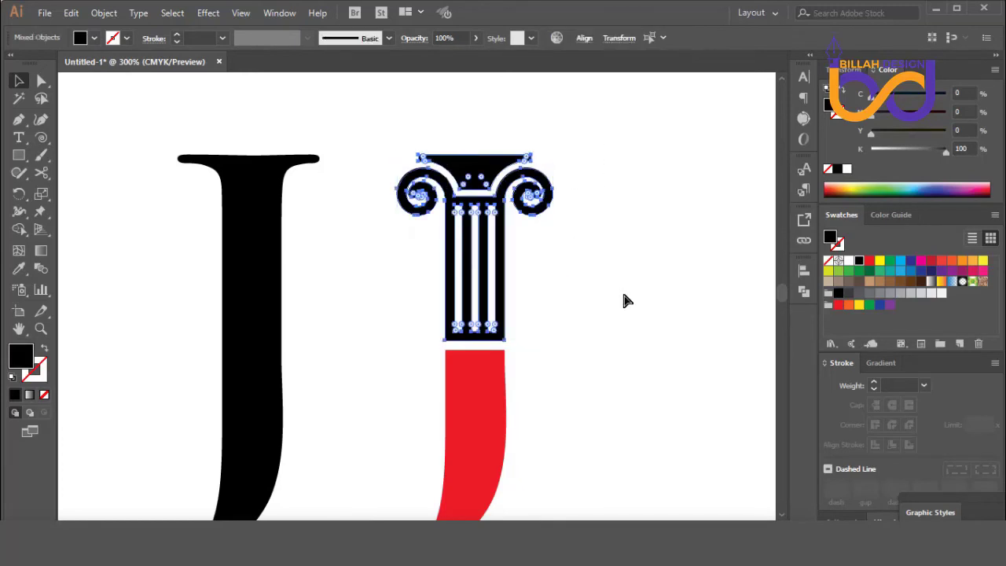
click(628, 307)
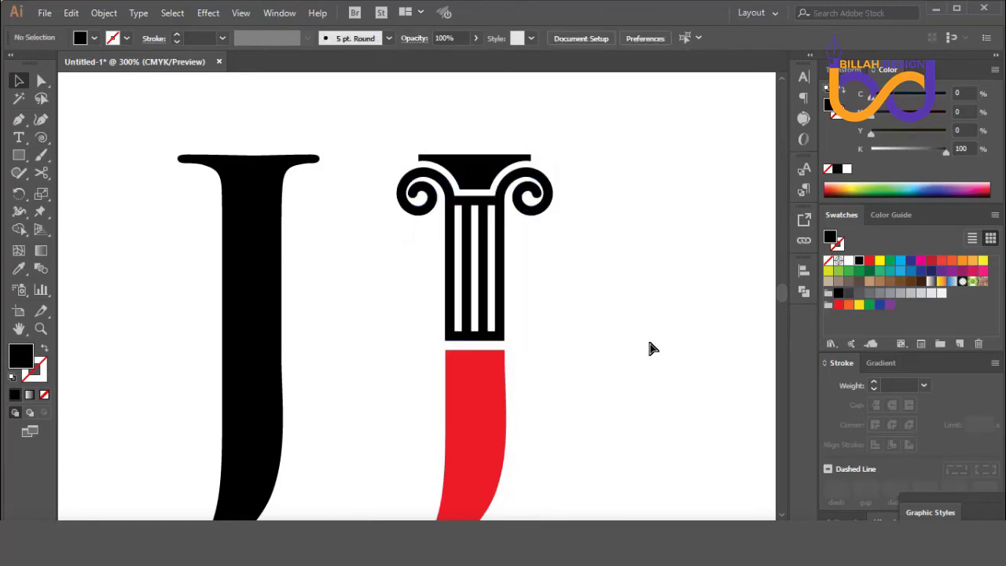
key(ctrl+minus)
key(ctrl+minus)
key(ctrl+minus)
key(ctrl+minus)
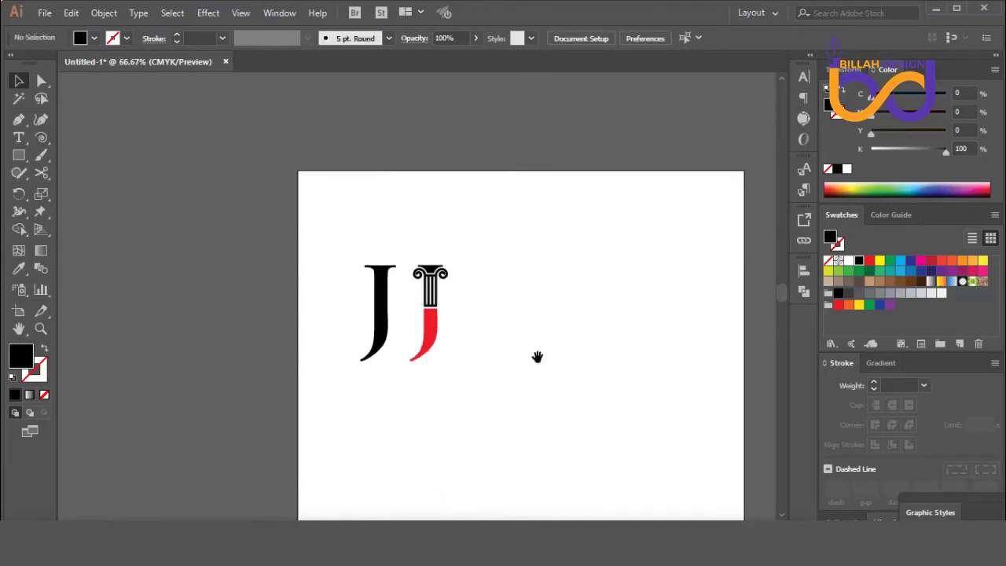
click(444, 297)
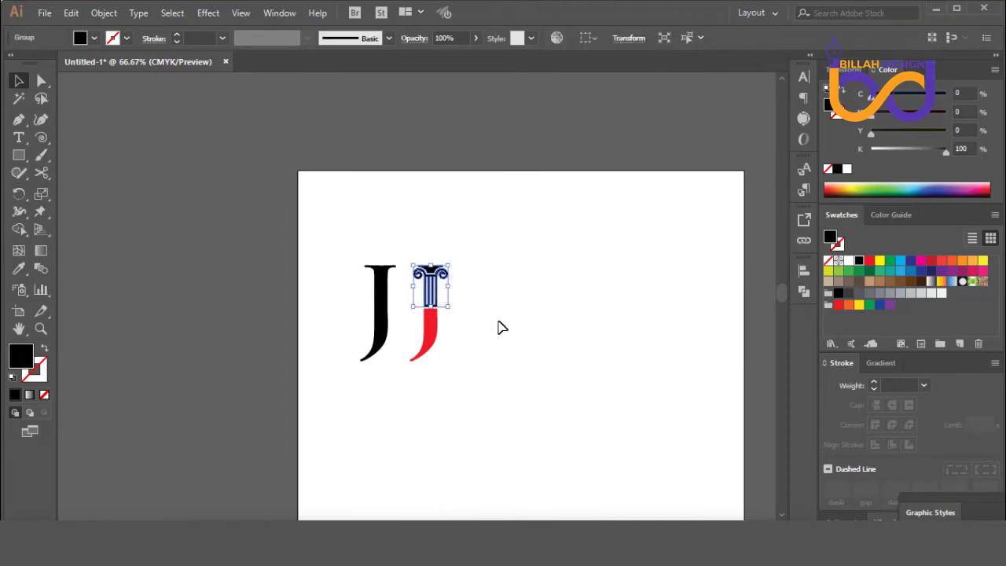
click(506, 329)
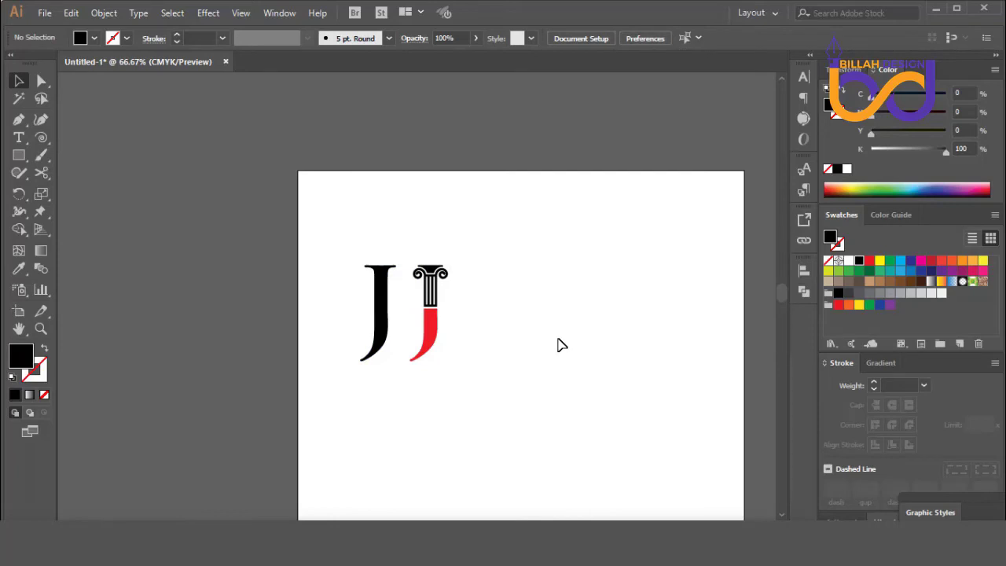
Move the plain black J up and to the left.
drag(393, 278, 356, 232)
click(442, 330)
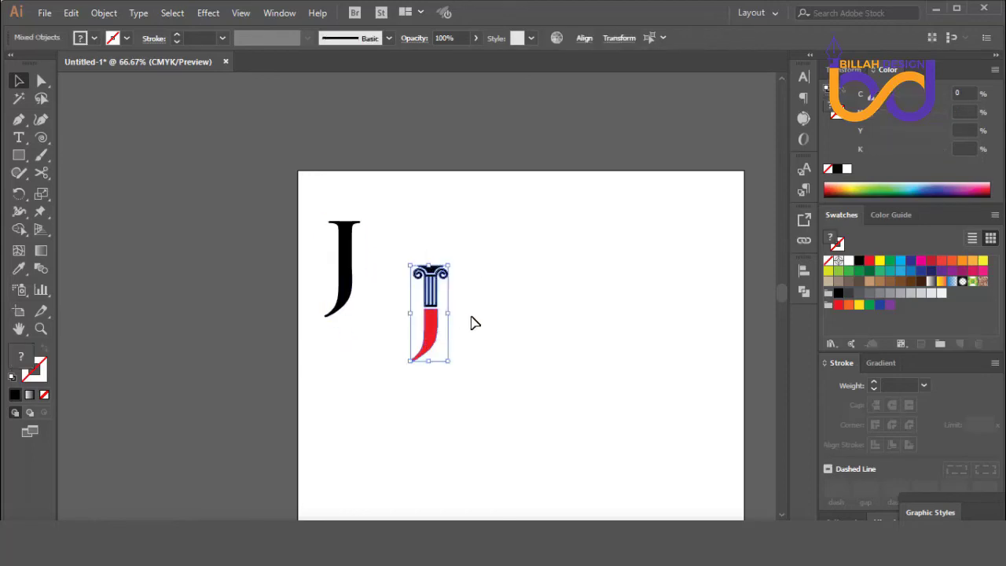
click(474, 323)
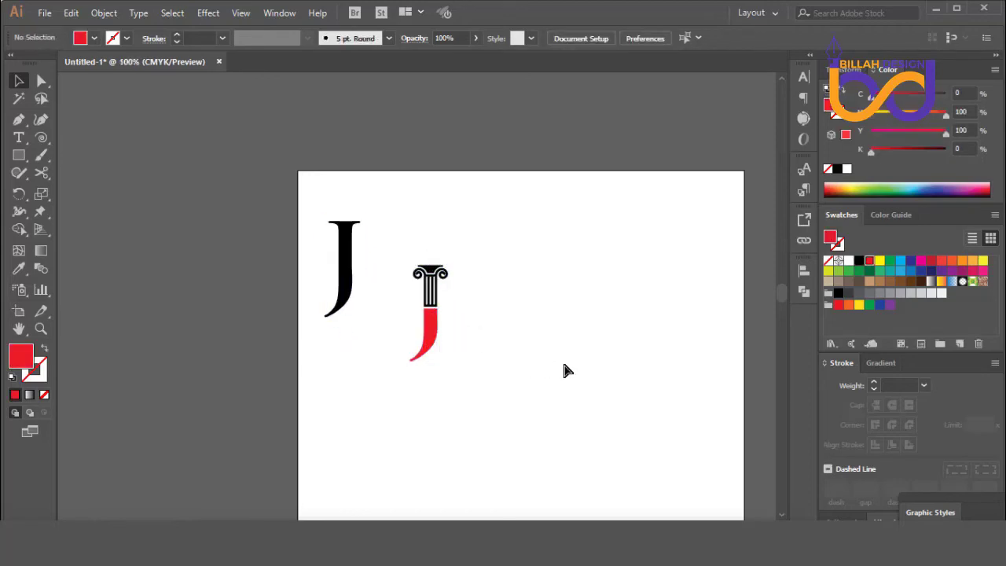
key(ctrl+equal)
key(ctrl+z)
click(536, 396)
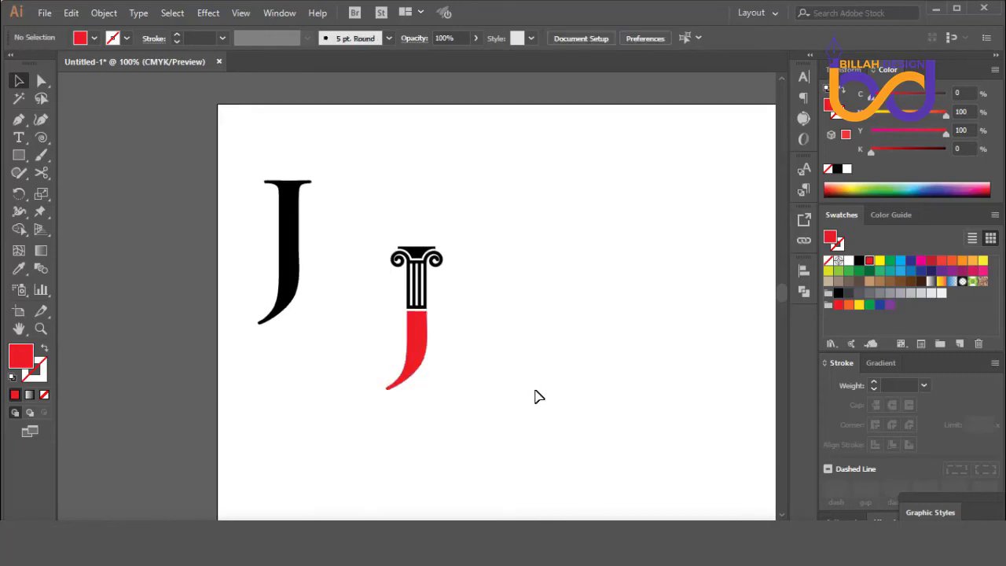
Group the column capital and the red J stem into one object.
drag(485, 220, 422, 359)
right_click(439, 303)
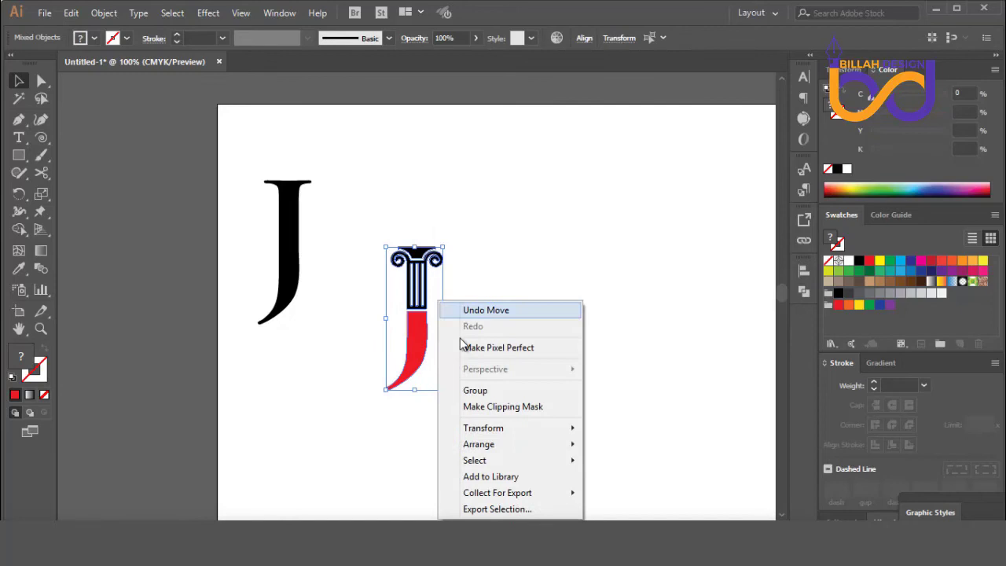
click(476, 390)
click(580, 400)
Move the grouped column J higher on the artboard.
key(ctrl+minus)
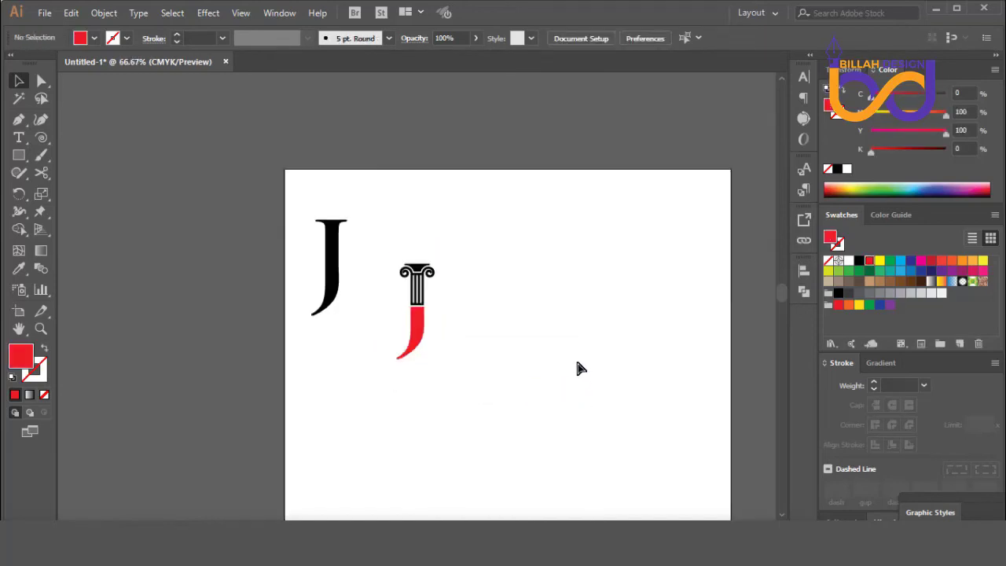
key(ctrl+minus)
key(ctrl+plus)
drag(598, 385, 533, 349)
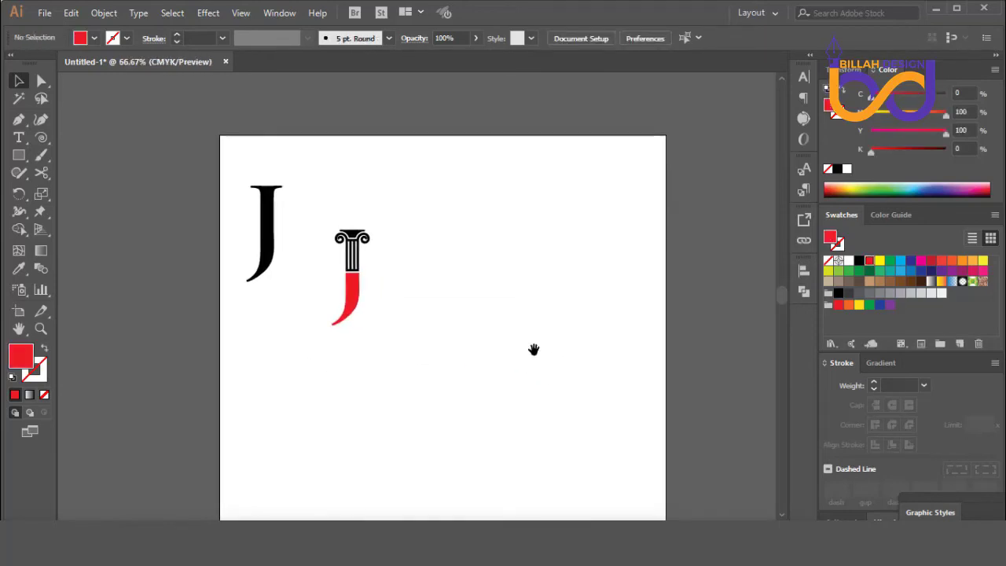
drag(364, 276, 361, 239)
click(386, 309)
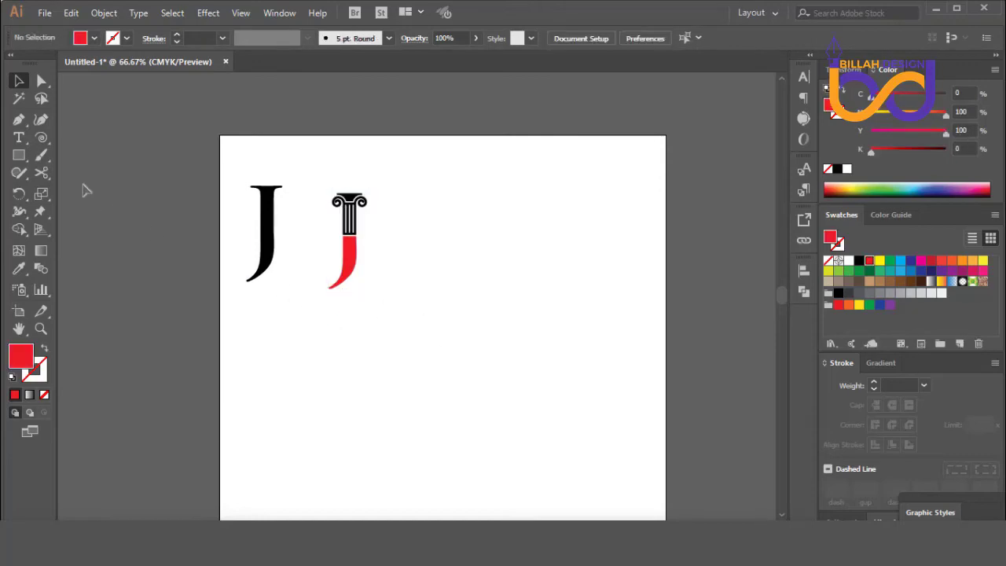
Draw a square with a 13 pt red outline and no fill, and move the column J inside it.
click(20, 156)
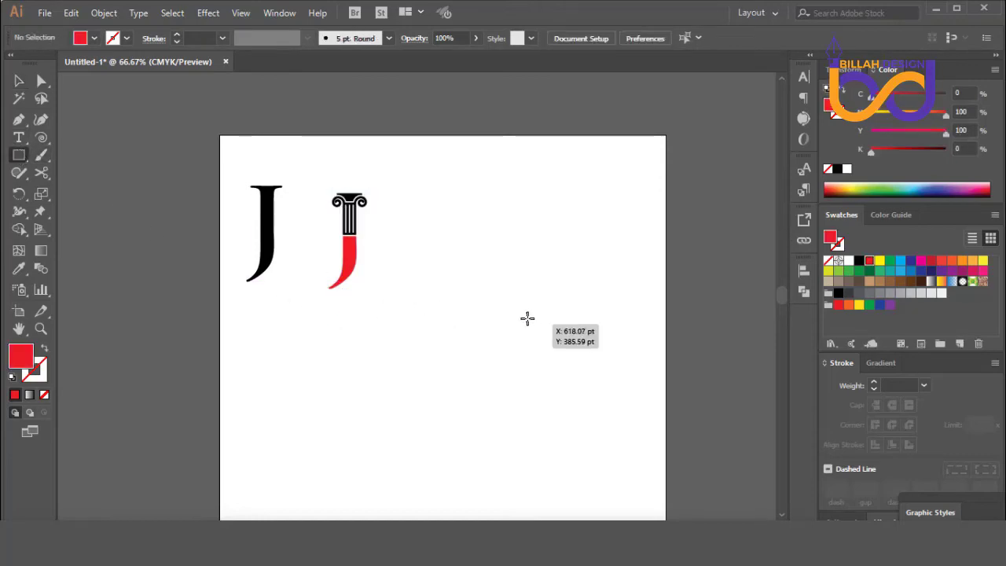
drag(436, 231, 505, 321)
click(45, 348)
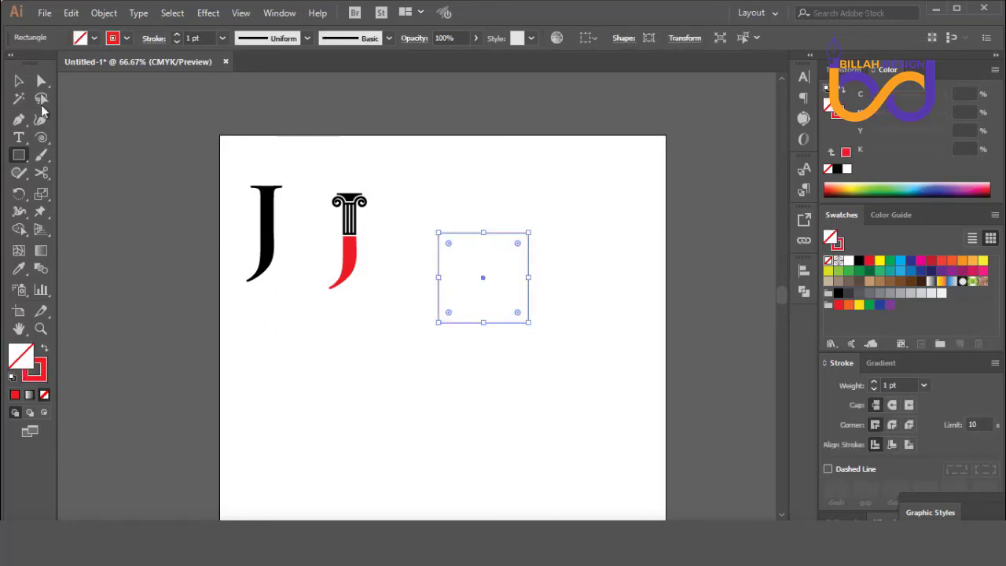
click(22, 81)
click(178, 36)
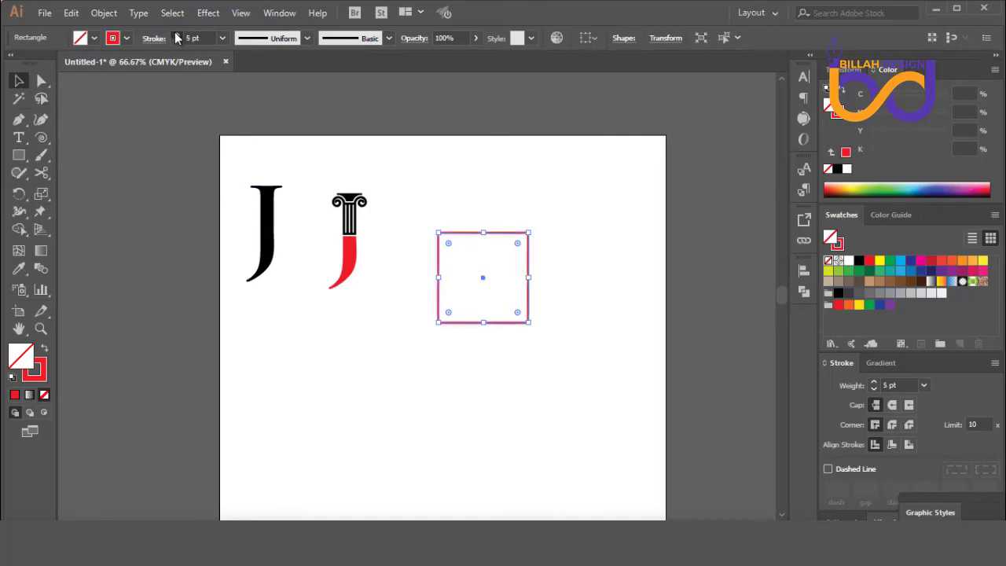
click(435, 396)
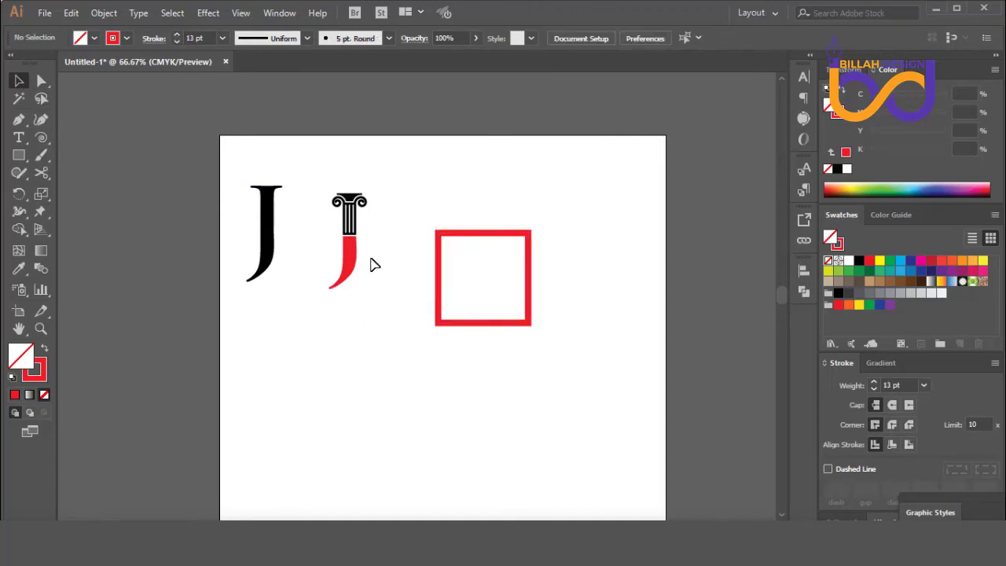
drag(364, 253, 494, 293)
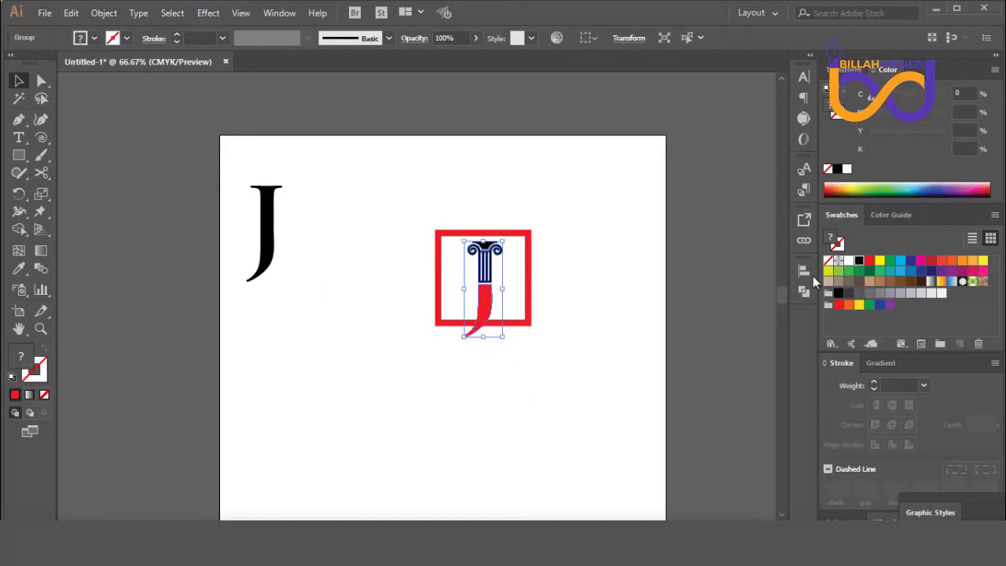
Fill the column J black, and expand the red square's fill and stroke into a filled frame.
click(859, 260)
click(535, 359)
click(501, 323)
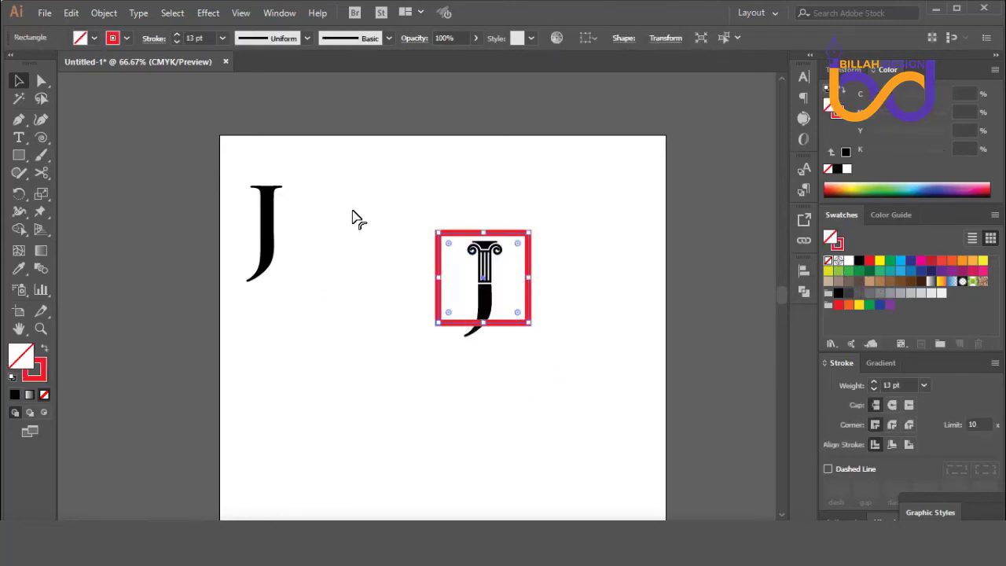
click(114, 14)
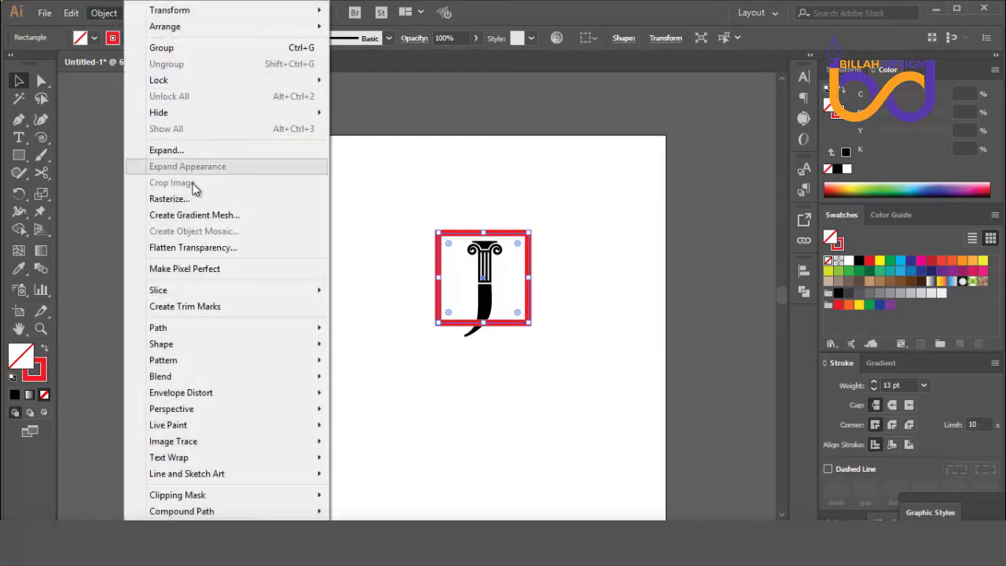
click(232, 186)
click(485, 358)
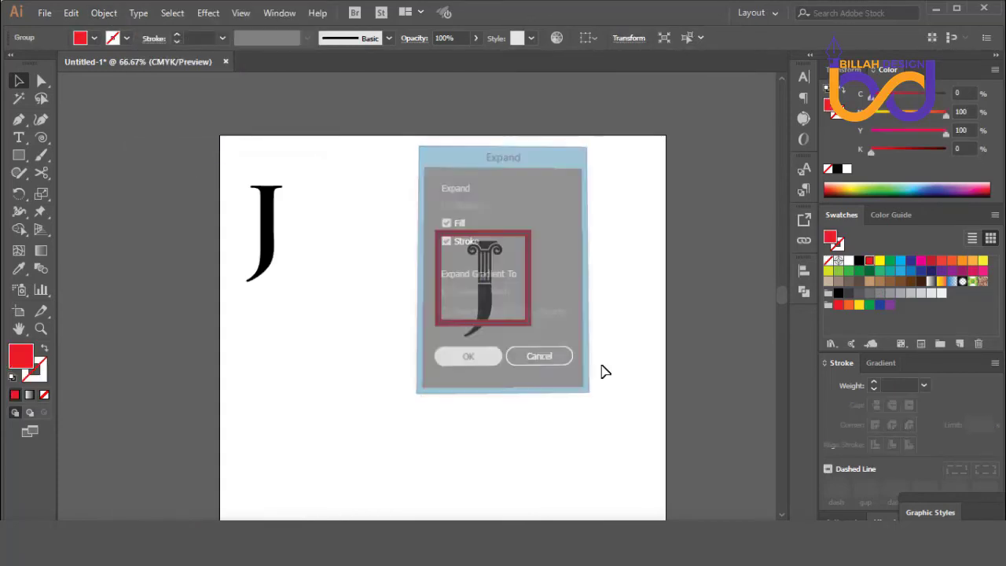
click(665, 399)
key(ctrl+plus)
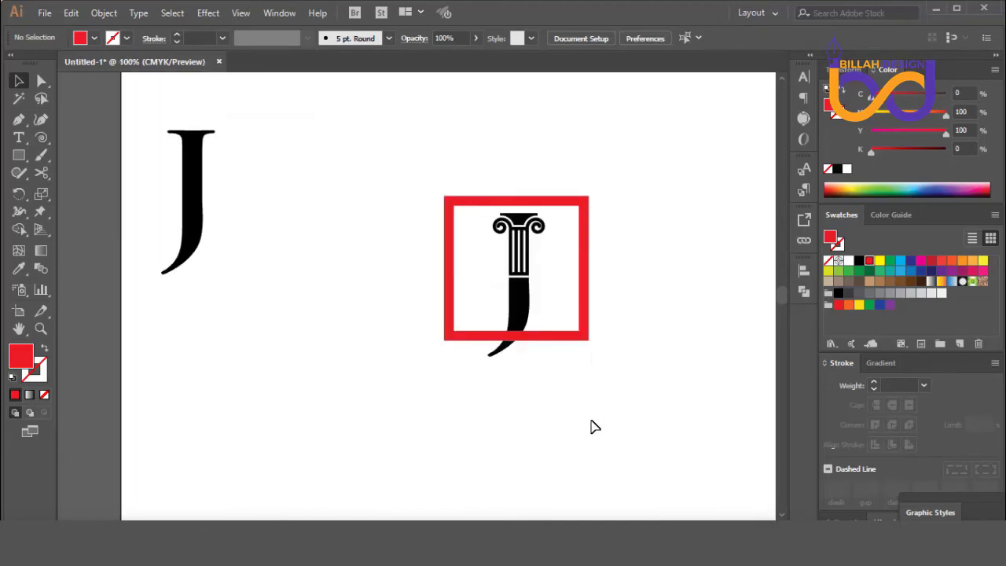
drag(544, 165, 416, 338)
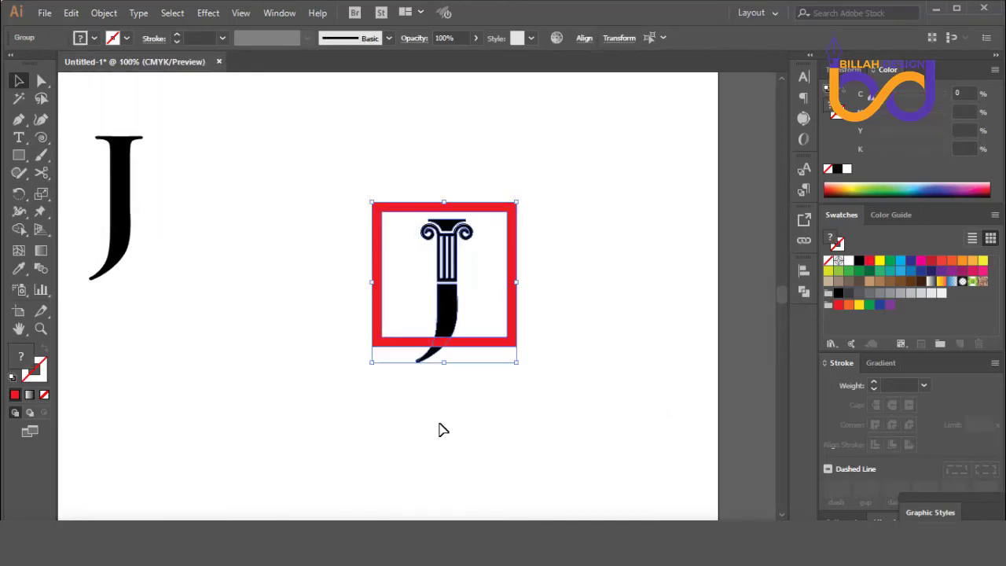
Bring the column J in front of the square frame.
click(442, 430)
click(454, 308)
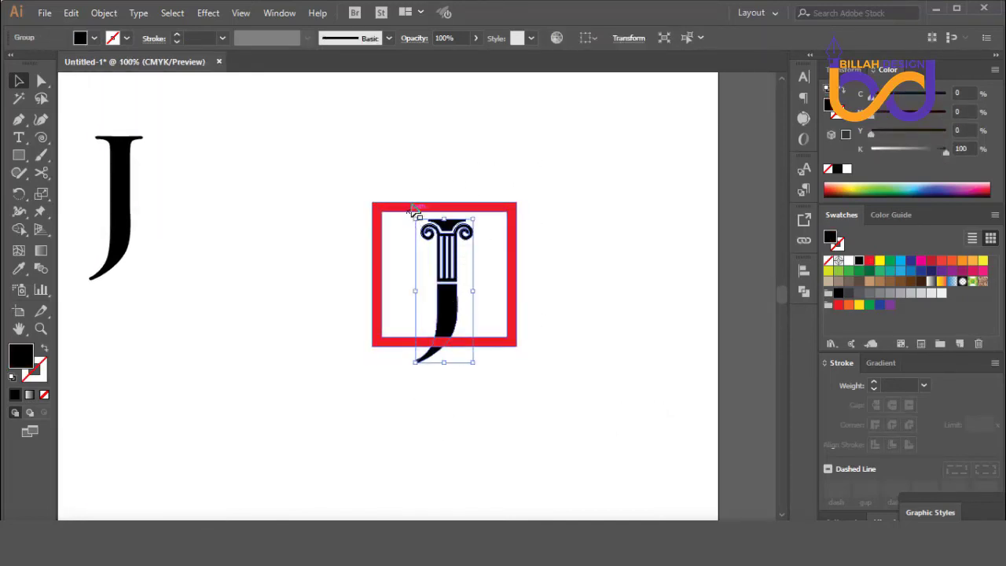
click(494, 393)
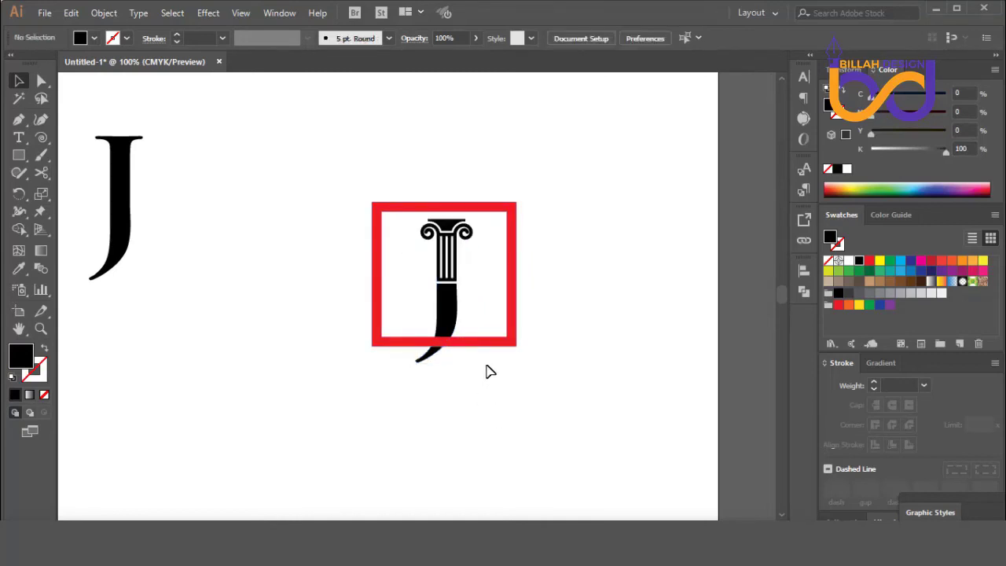
click(482, 346)
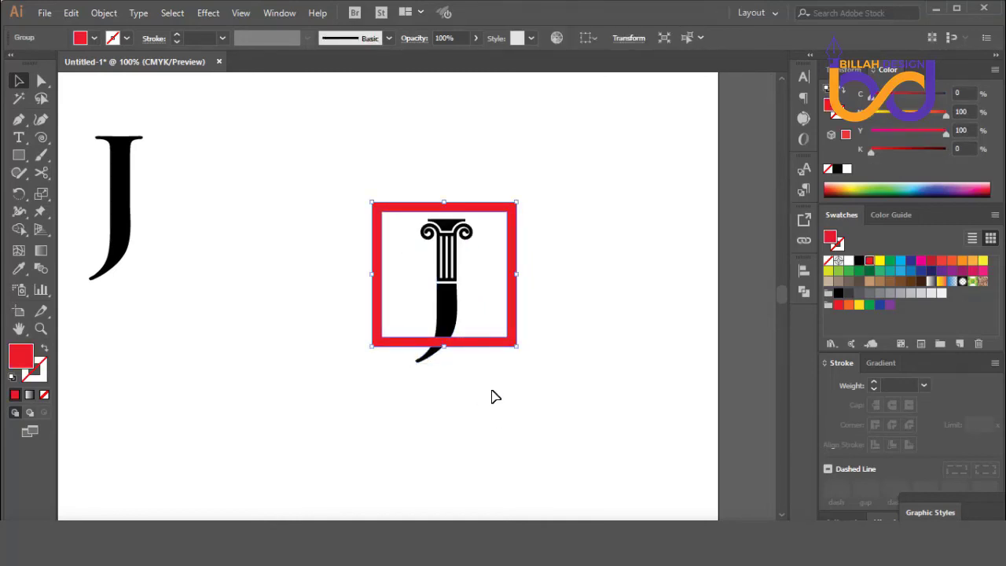
click(495, 397)
click(458, 308)
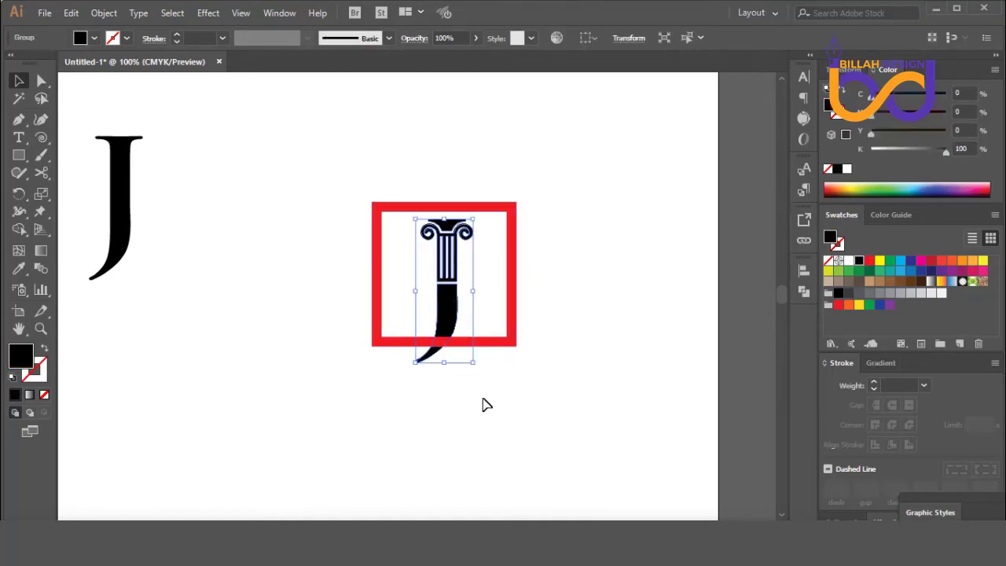
click(482, 400)
drag(469, 170, 448, 415)
click(461, 315)
right_click(455, 318)
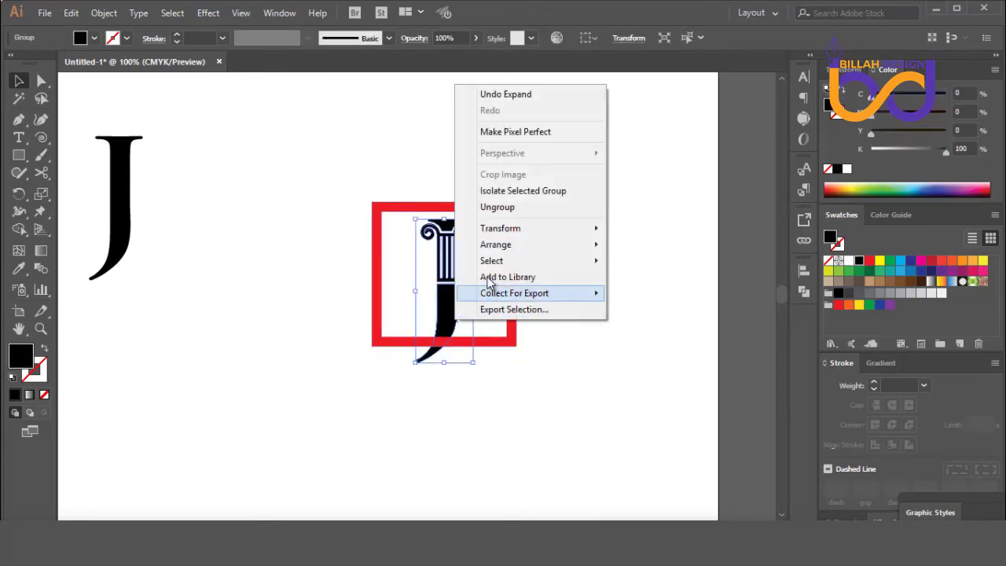
mouse_move(496, 246)
click(595, 348)
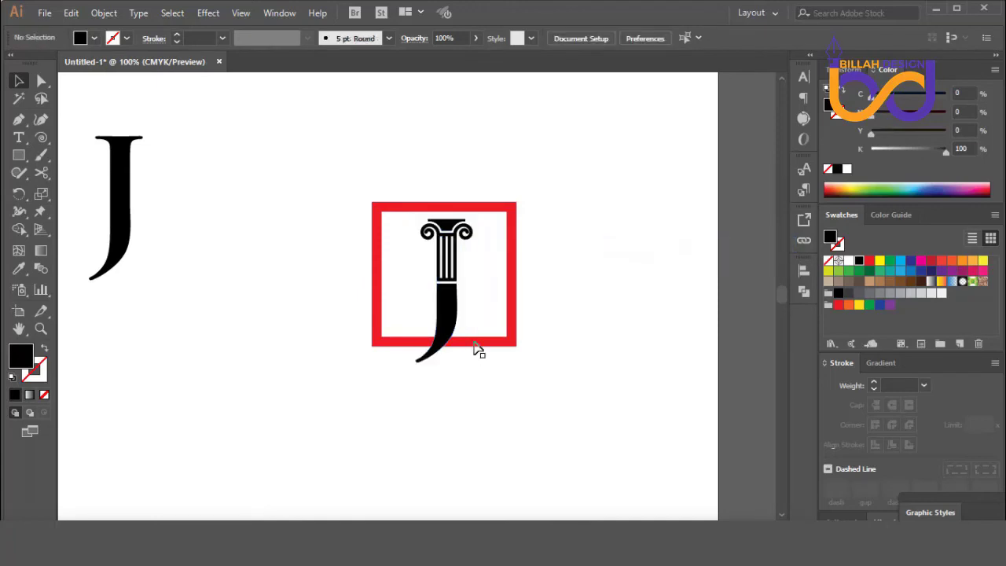
Stretch the column J taller to about 77 × 194 pt so its tail extends below the frame.
click(456, 348)
drag(443, 361, 445, 376)
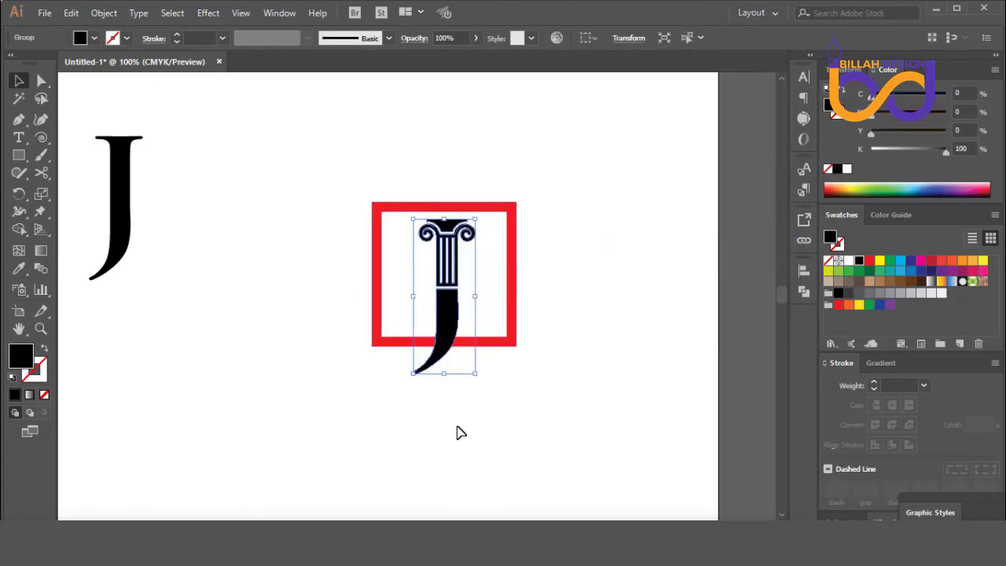
click(459, 429)
click(446, 238)
click(567, 327)
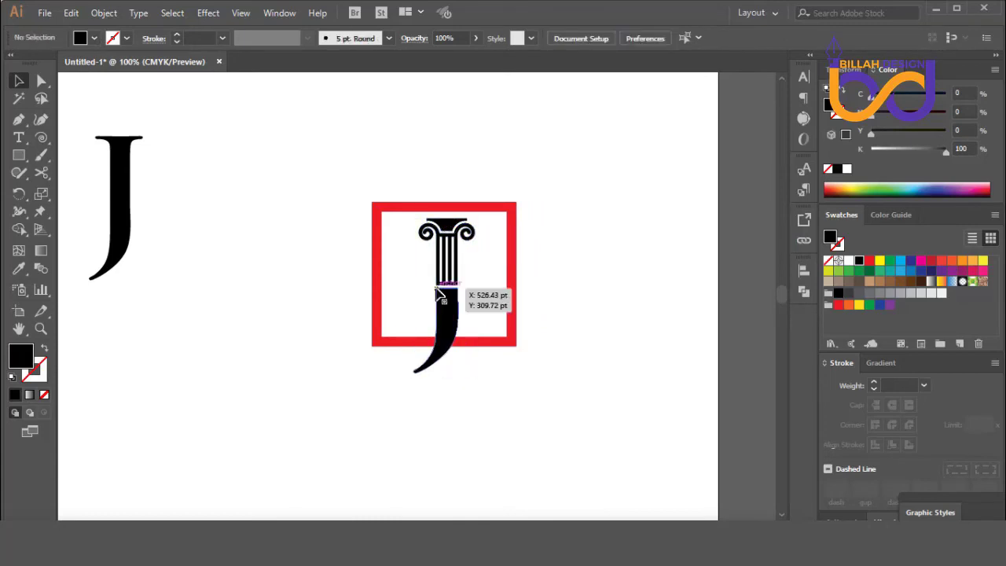
drag(533, 411, 536, 425)
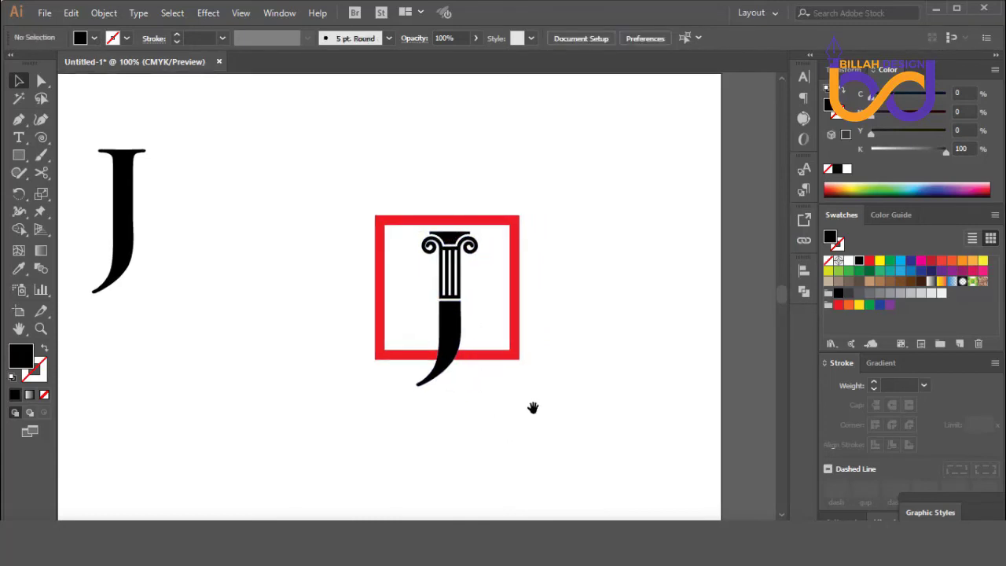
click(458, 280)
click(525, 409)
Ungroup the column J artwork and select the J's curved lower stroke.
right_click(458, 343)
click(500, 225)
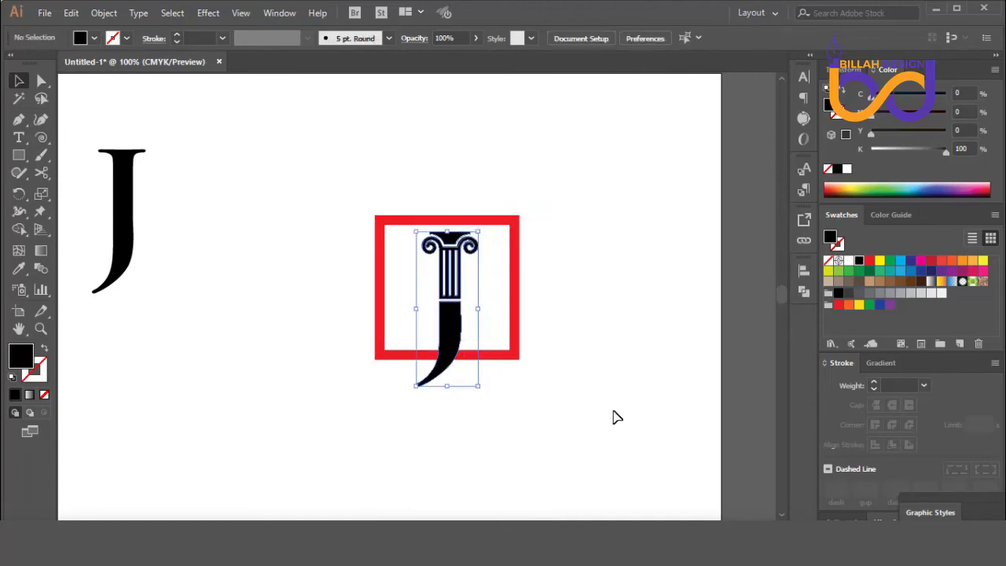
click(613, 415)
click(464, 338)
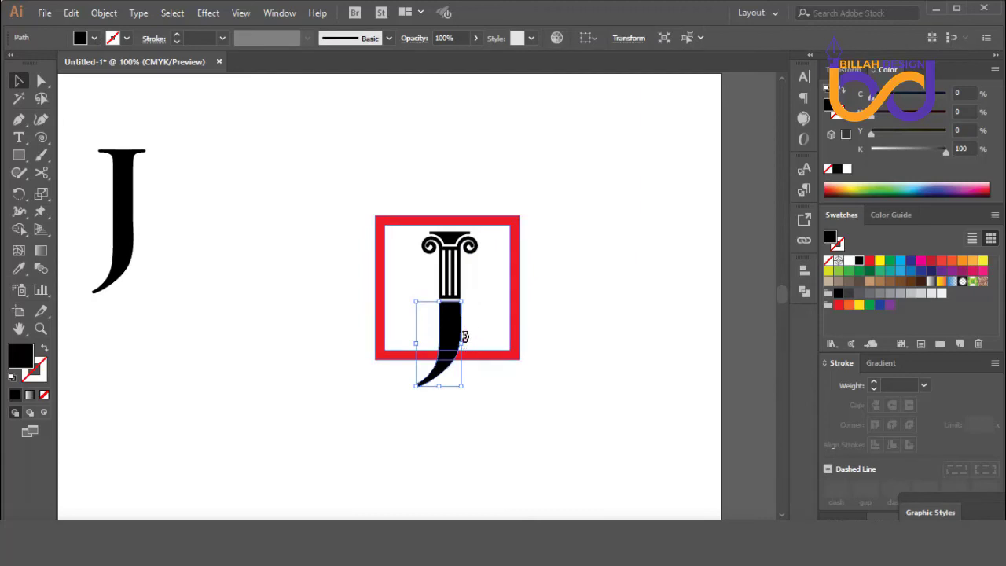
Create a 6 pt offset path around the J's curved stroke and fill it white.
click(104, 13)
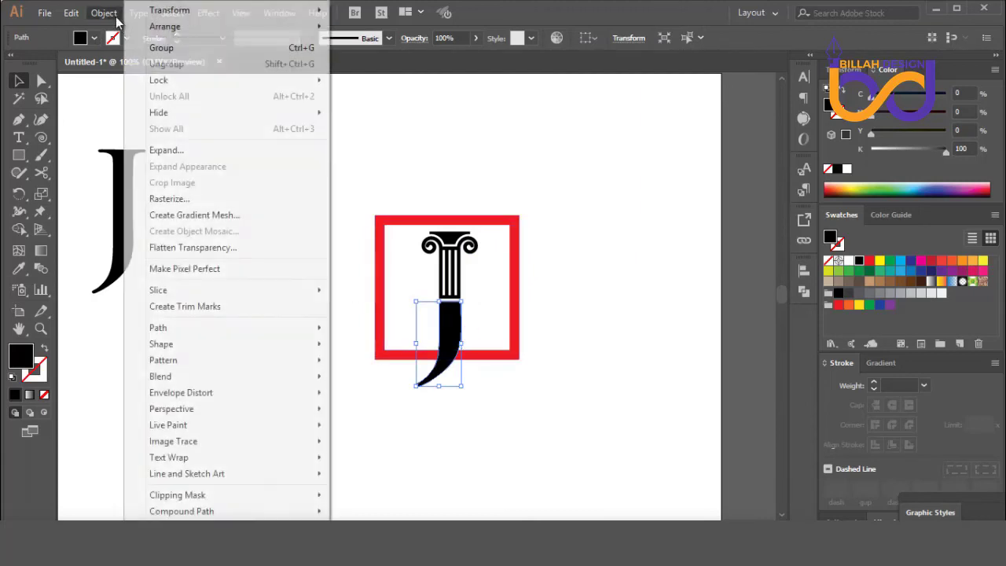
mouse_move(182, 337)
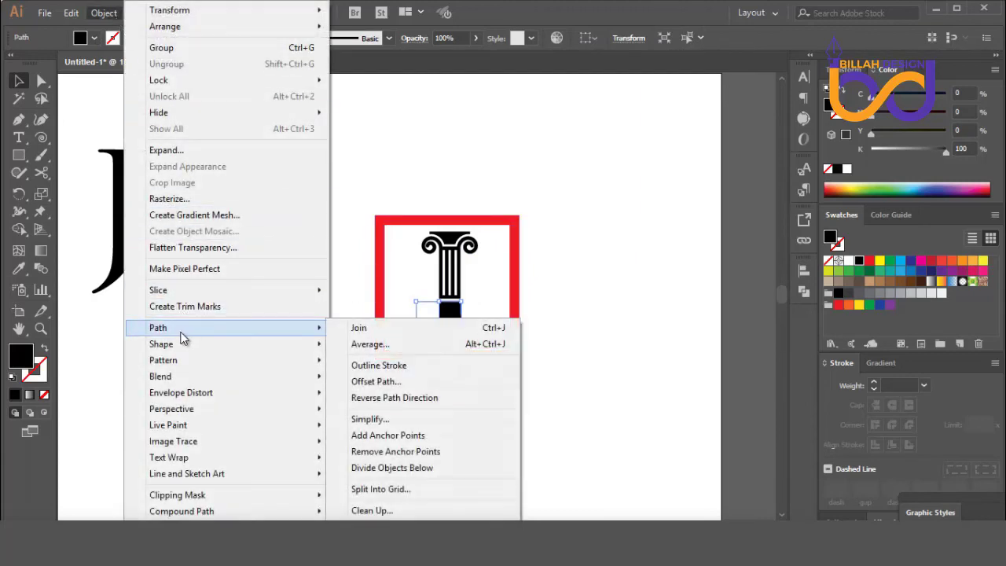
click(385, 381)
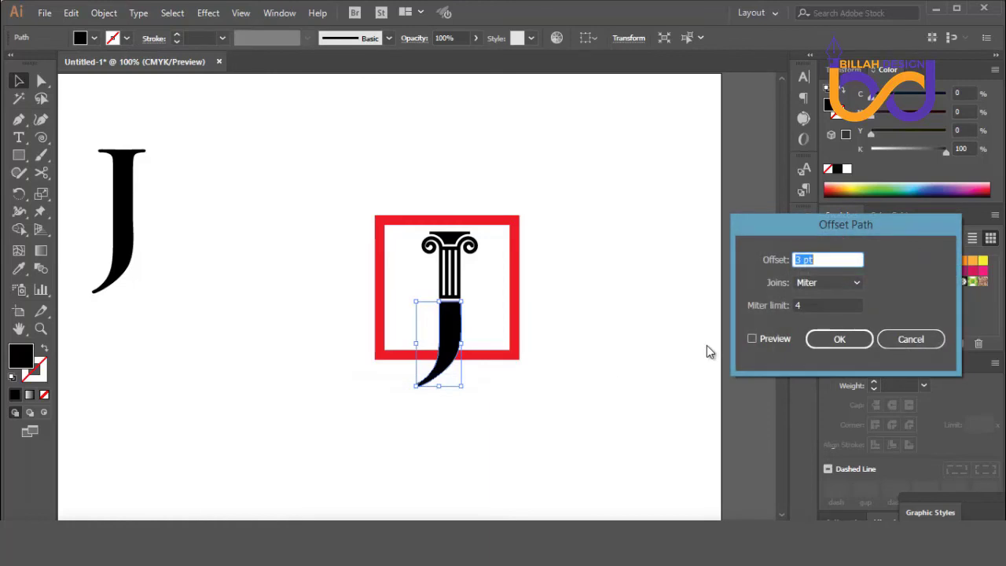
click(752, 338)
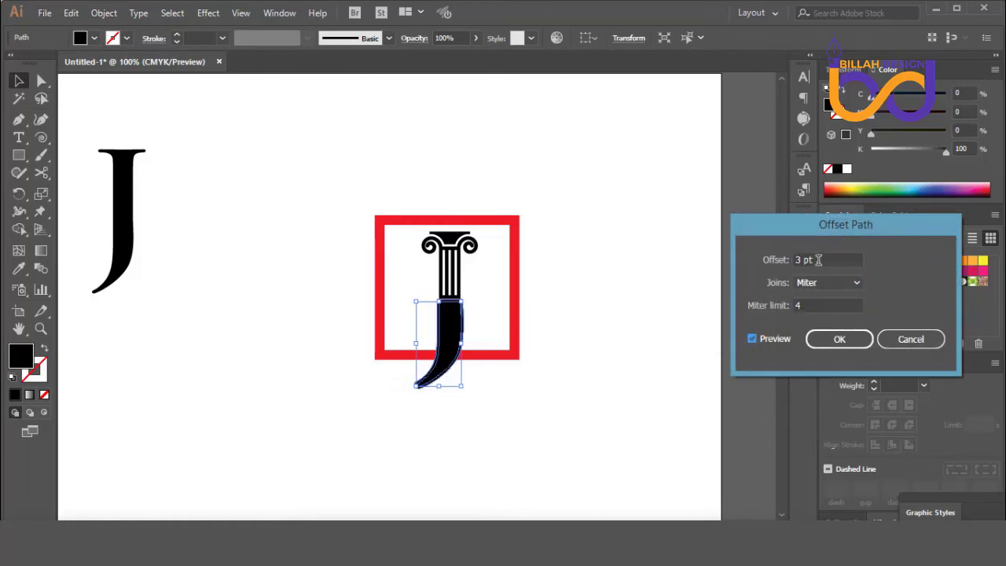
scroll(820, 254, up, 3)
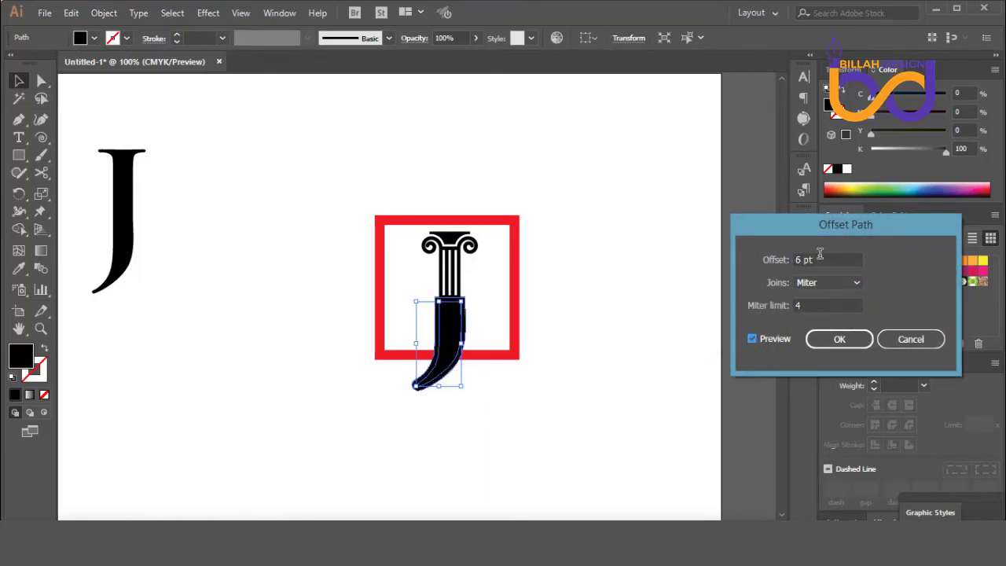
click(836, 339)
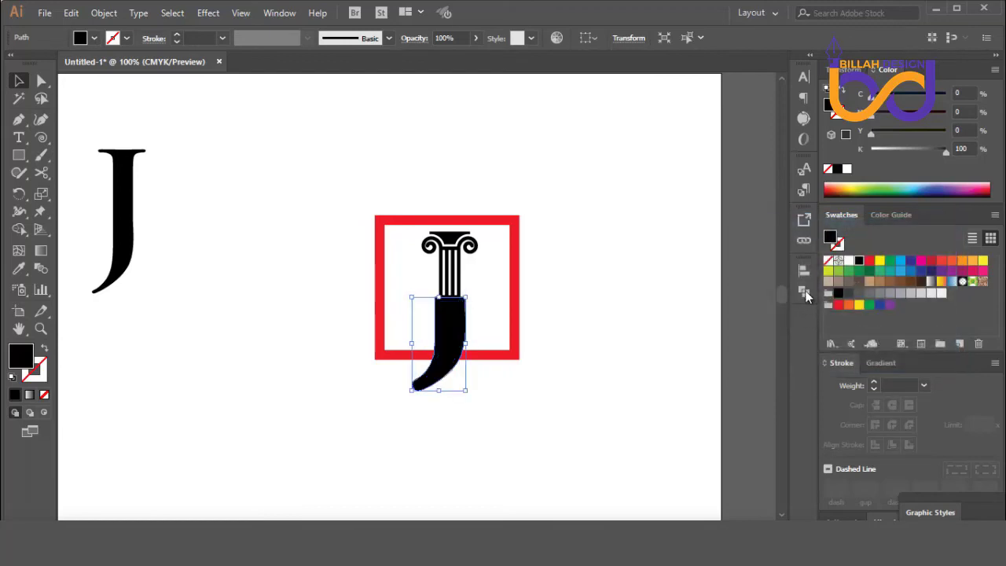
click(848, 261)
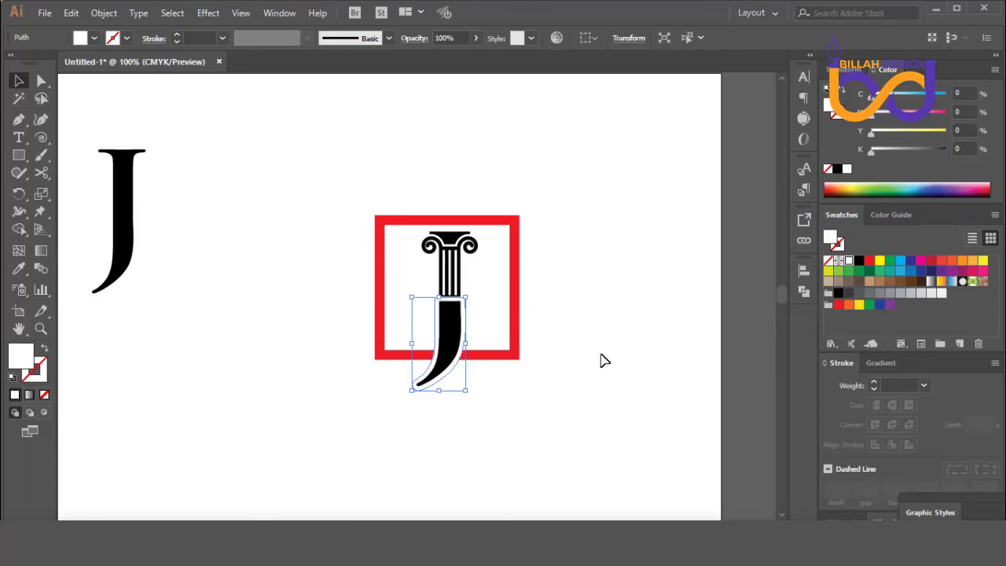
click(590, 386)
click(455, 273)
Bring the Ionic column group to the front, above the tail and its white halo.
right_click(455, 273)
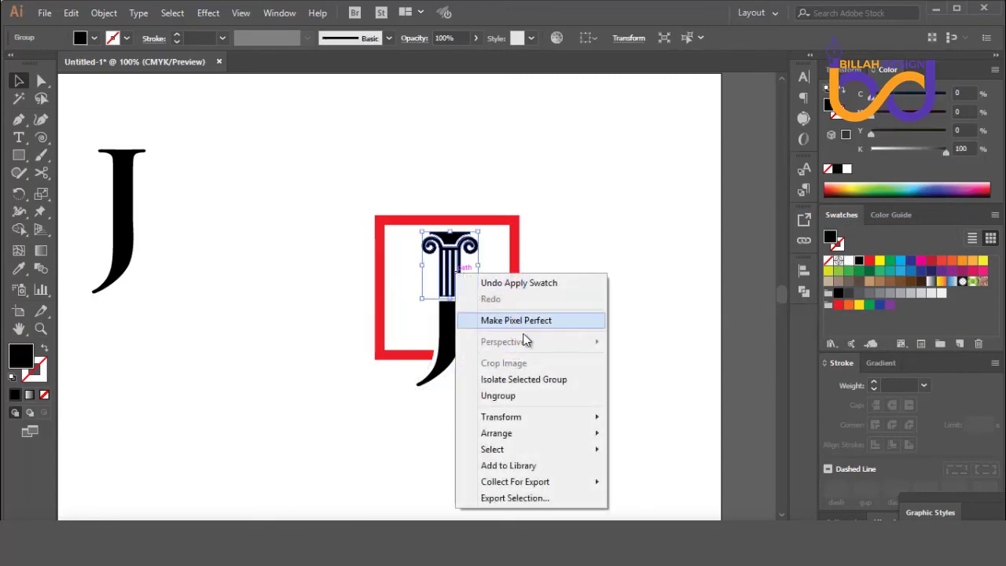
mouse_move(519, 436)
click(668, 439)
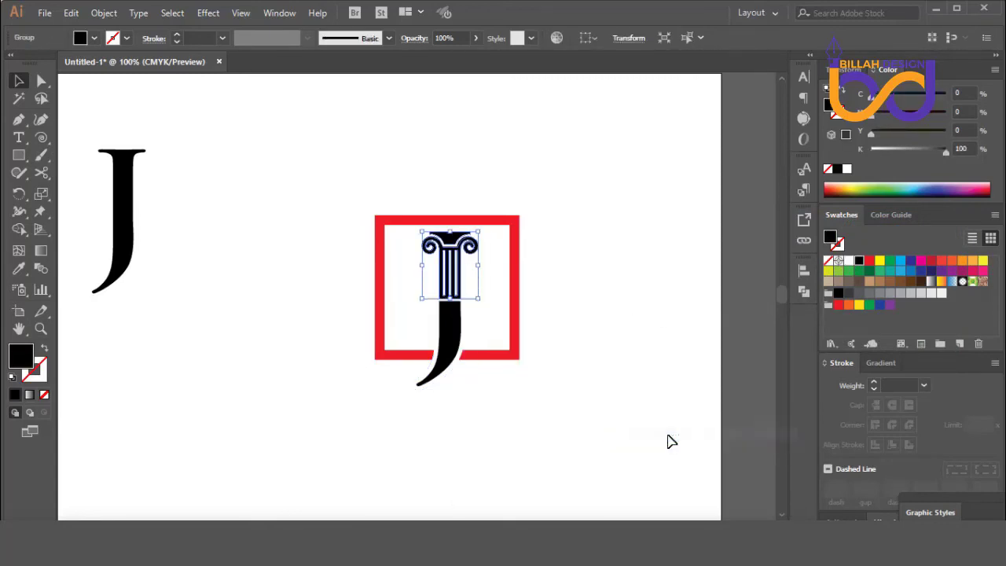
click(566, 432)
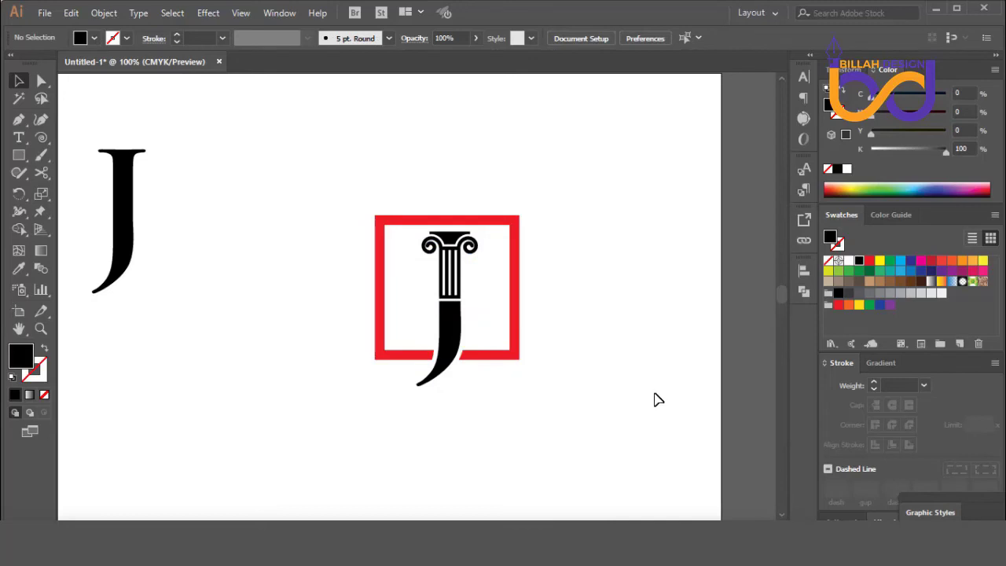
key(ctrl+minus)
key(ctrl+minus)
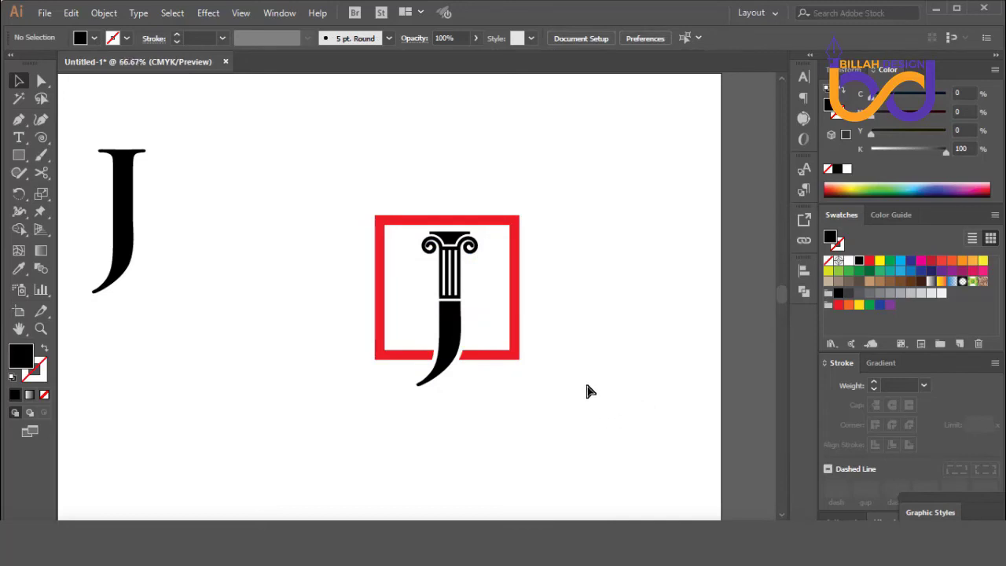
key(ctrl+plus)
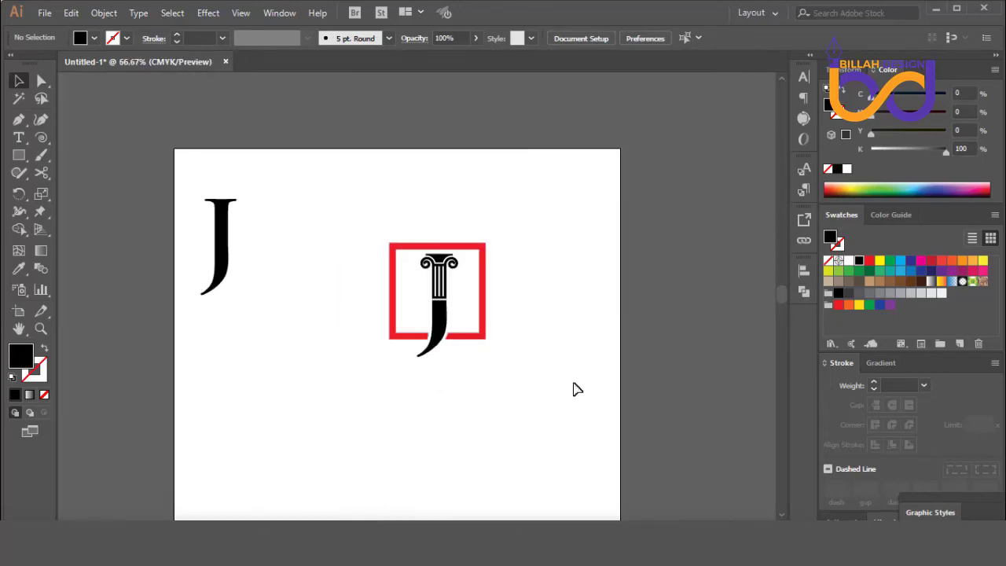
Apply the black swatch to the red square frame.
click(485, 254)
click(837, 293)
click(558, 404)
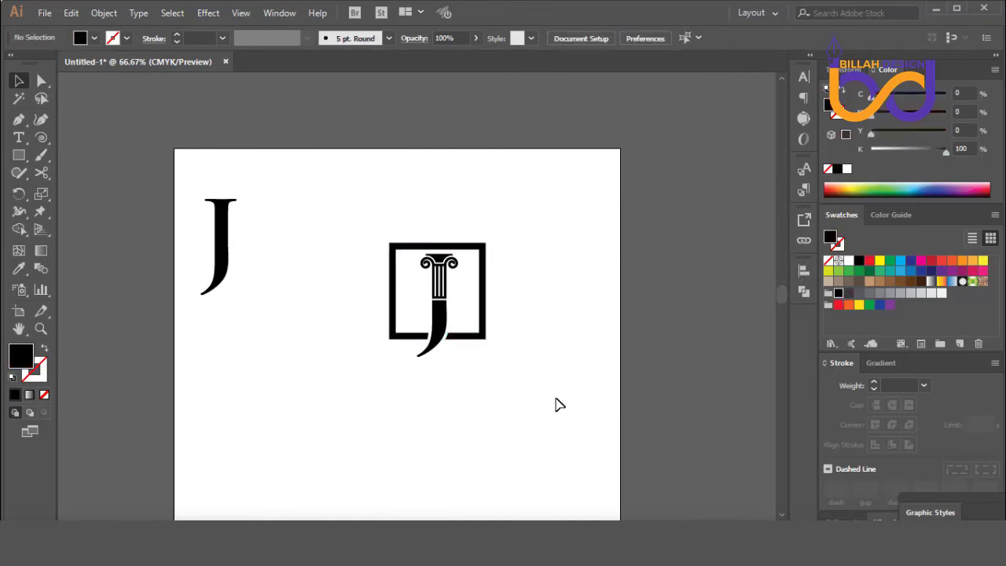
key(ctrl+minus)
key(ctrl+minus)
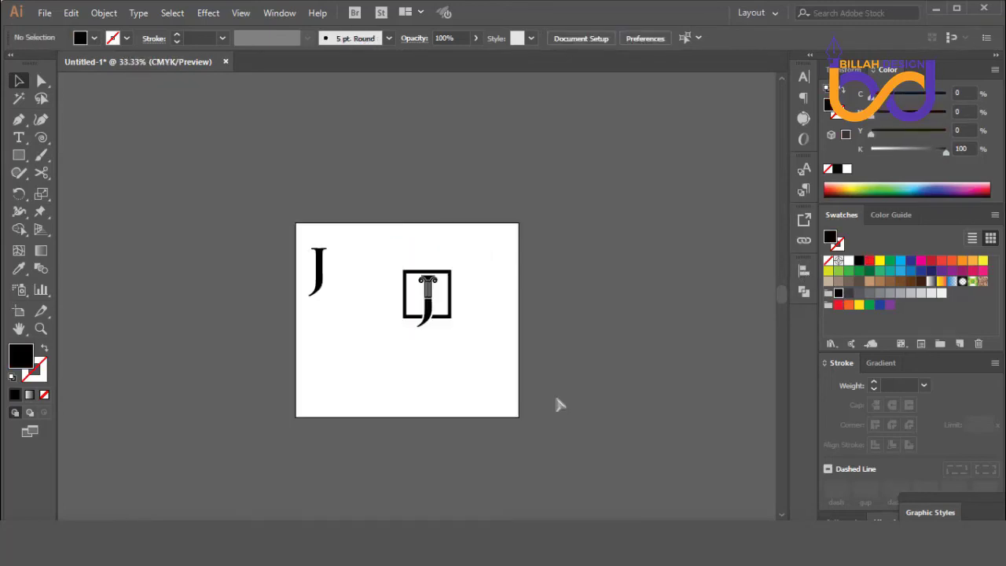
key(ctrl+plus)
key(ctrl+plus)
key(ctrl+plus)
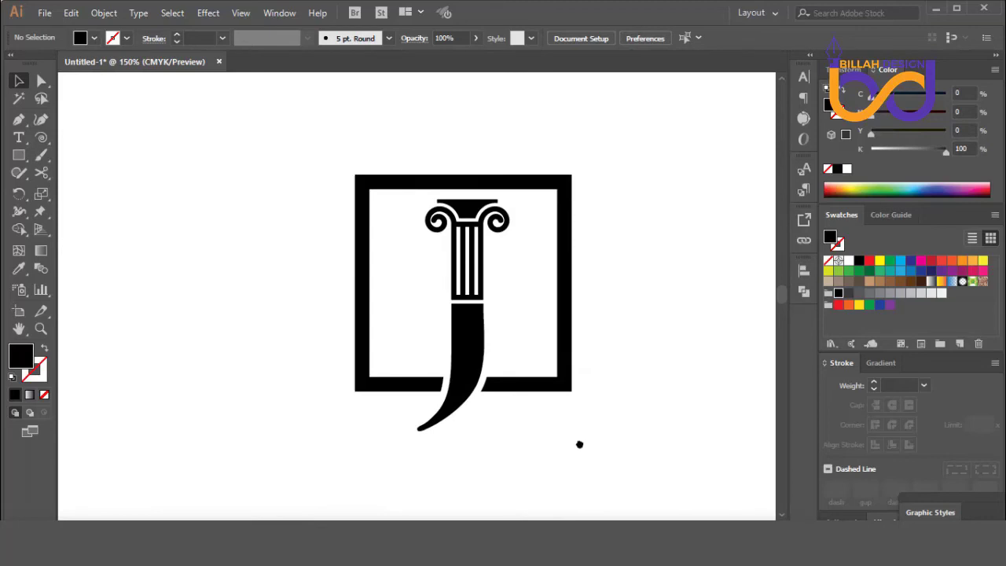
drag(579, 444, 554, 382)
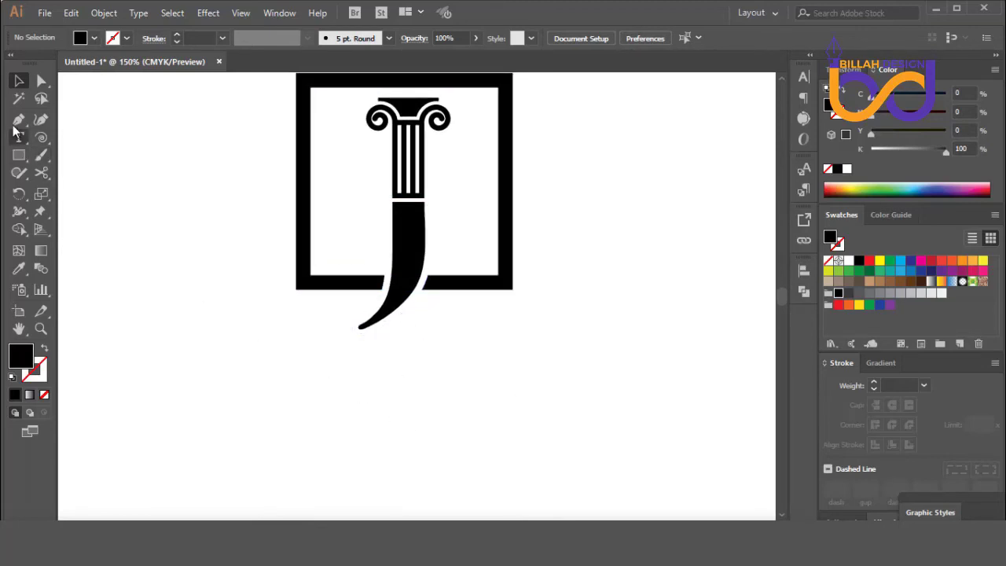
Draw a curved tail piece with the Pen tool from the frame's bottom edge to the tail tip.
click(18, 122)
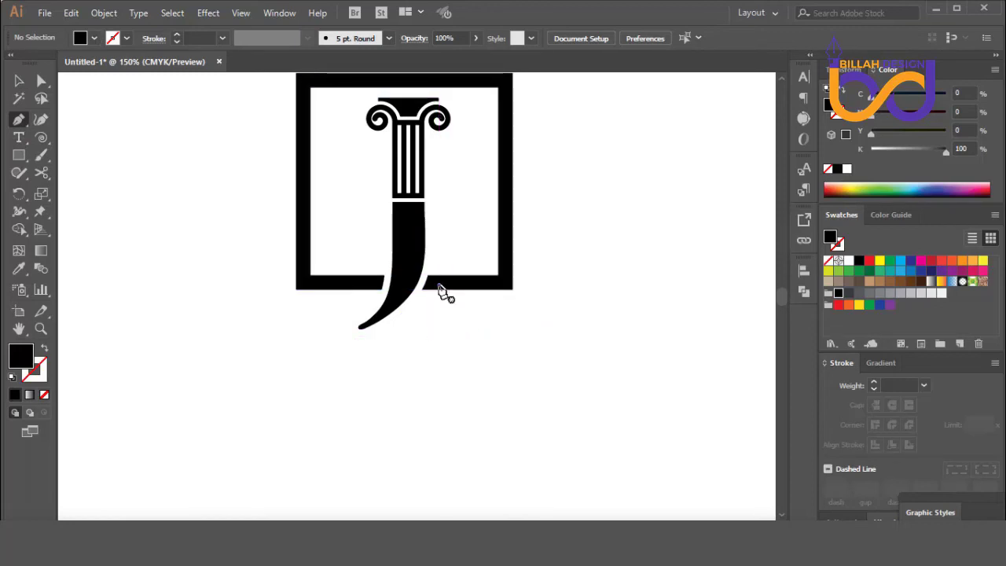
click(438, 285)
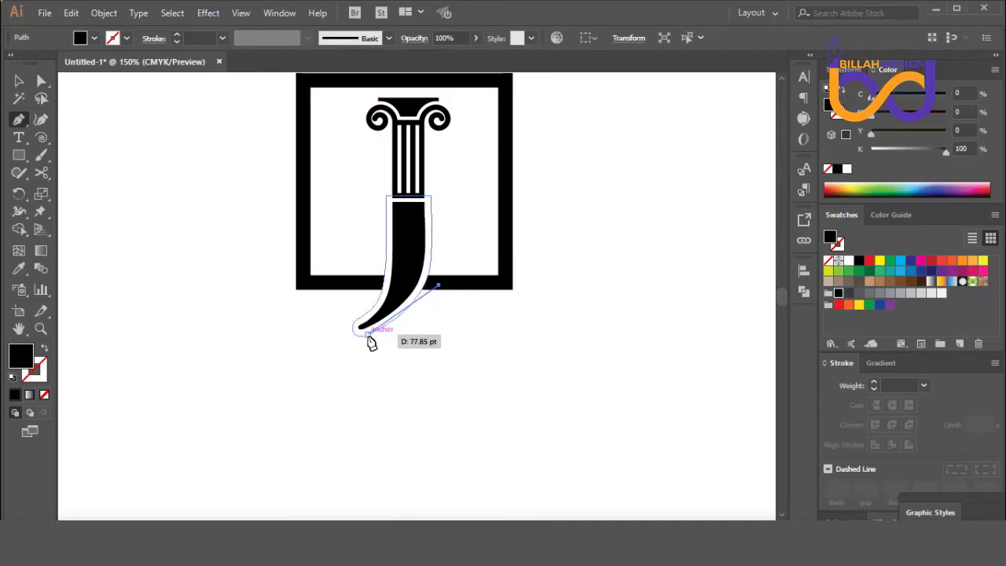
drag(368, 334, 307, 353)
drag(369, 335, 440, 291)
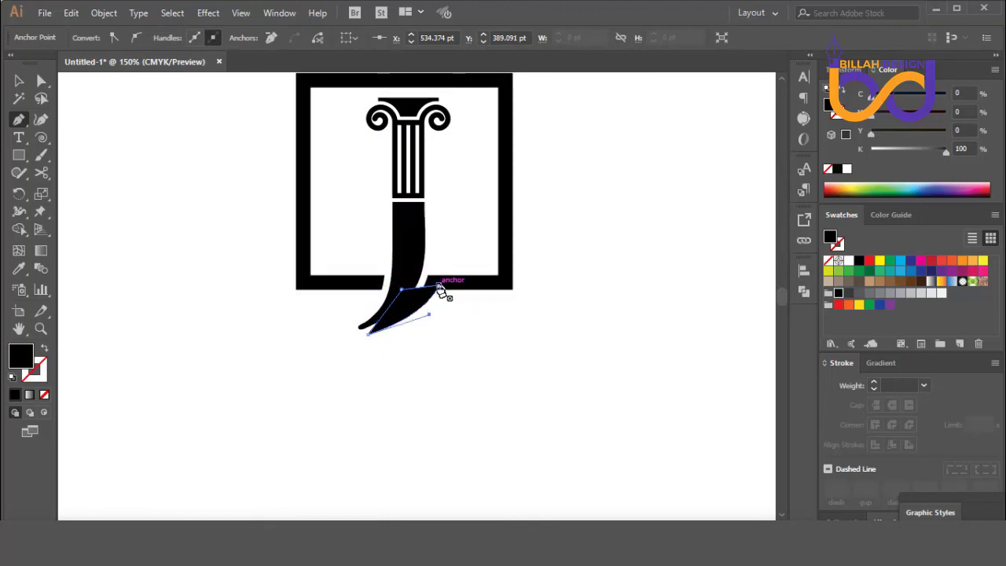
Send the new tail shape to the back, behind the other artwork.
right_click(399, 309)
mouse_move(429, 234)
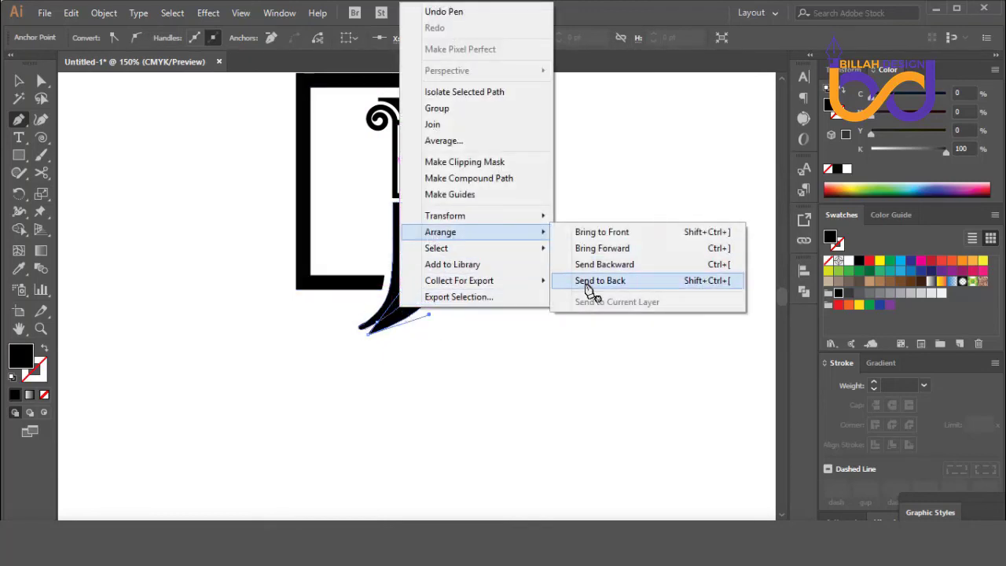
click(583, 281)
click(21, 98)
click(176, 303)
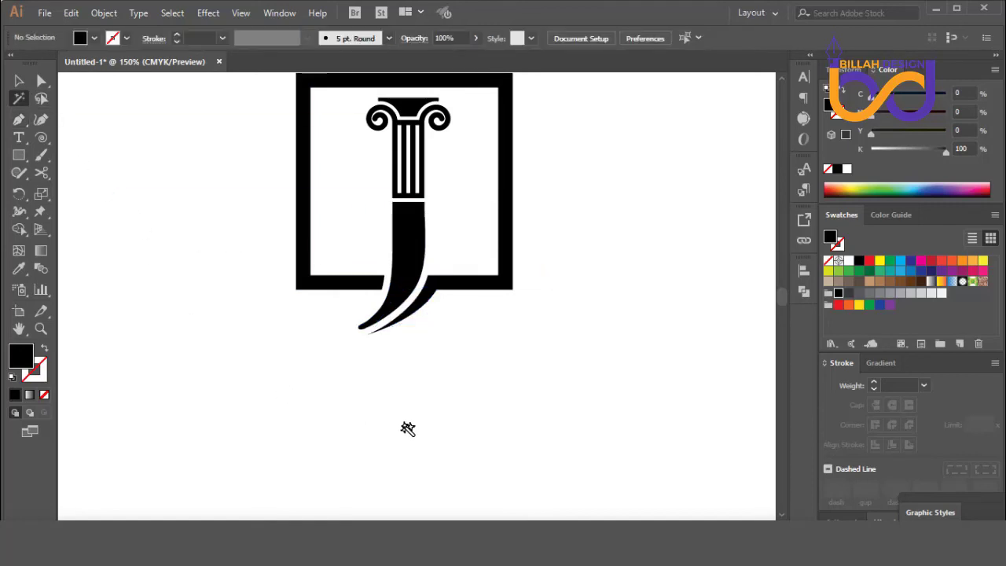
key(ctrl+plus)
key(ctrl+plus)
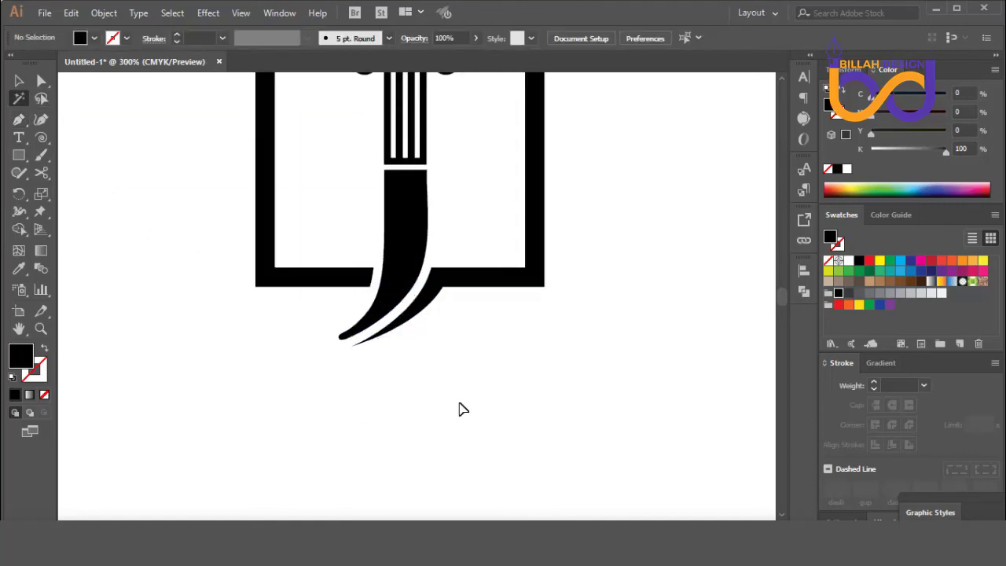
scroll(496, 373, up, 1)
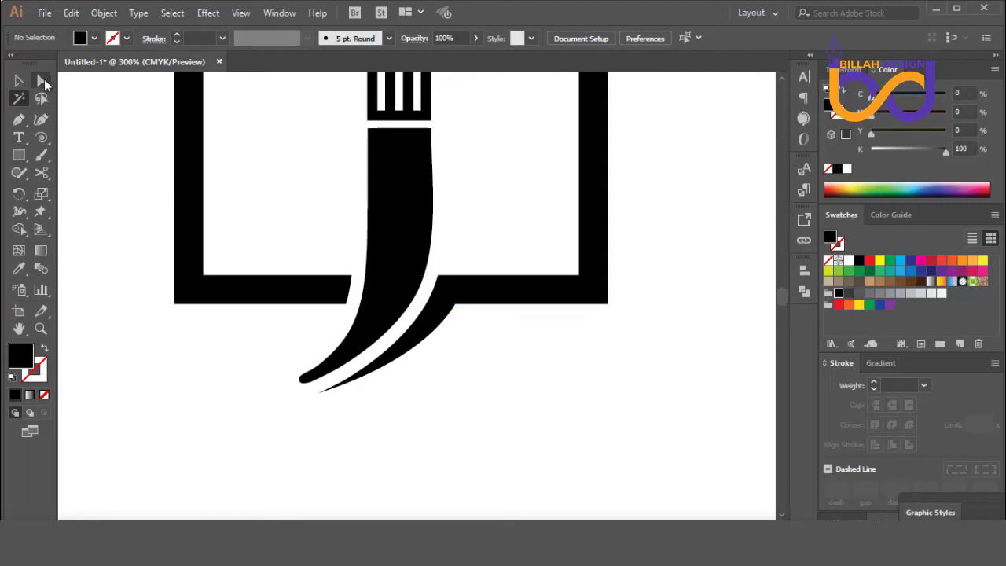
key(a)
click(460, 299)
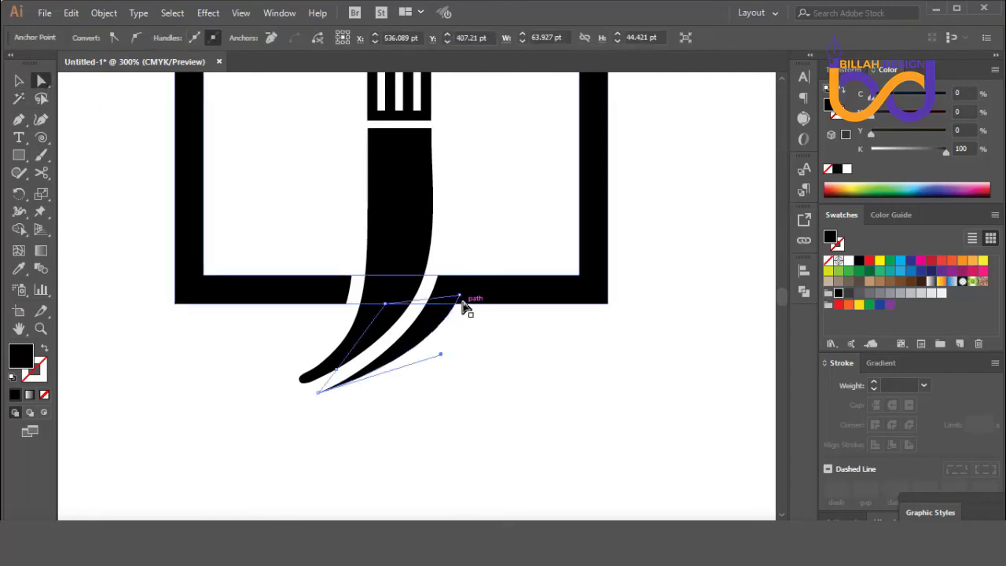
drag(461, 297, 470, 303)
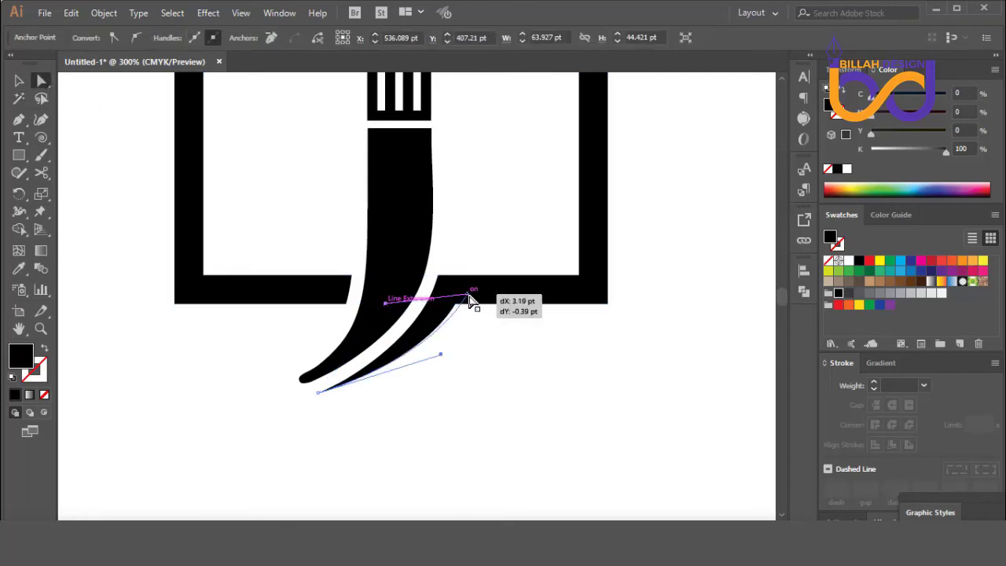
click(553, 411)
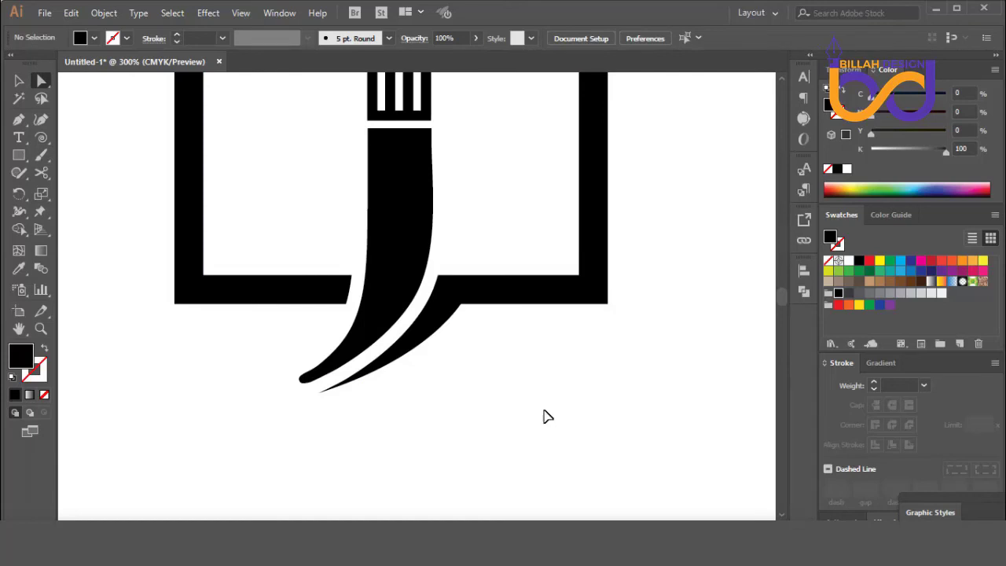
key(ctrl+minus)
key(ctrl+minus)
key(ctrl+minus)
key(ctrl+minus)
key(ctrl+minus)
key(ctrl+plus)
key(ctrl+plus)
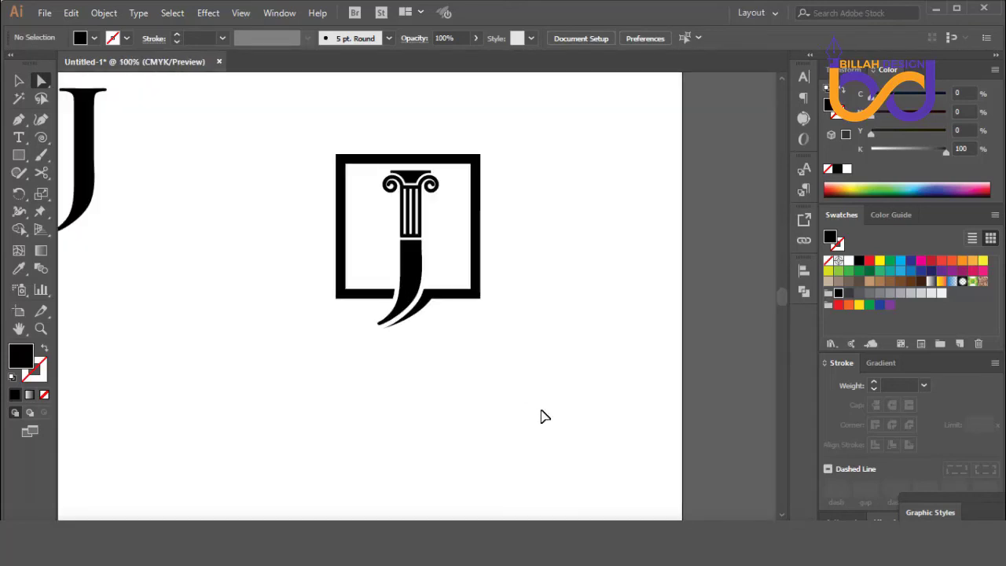
key(ctrl+plus)
key(ctrl+minus)
key(ctrl+minus)
key(ctrl+minus)
key(ctrl+minus)
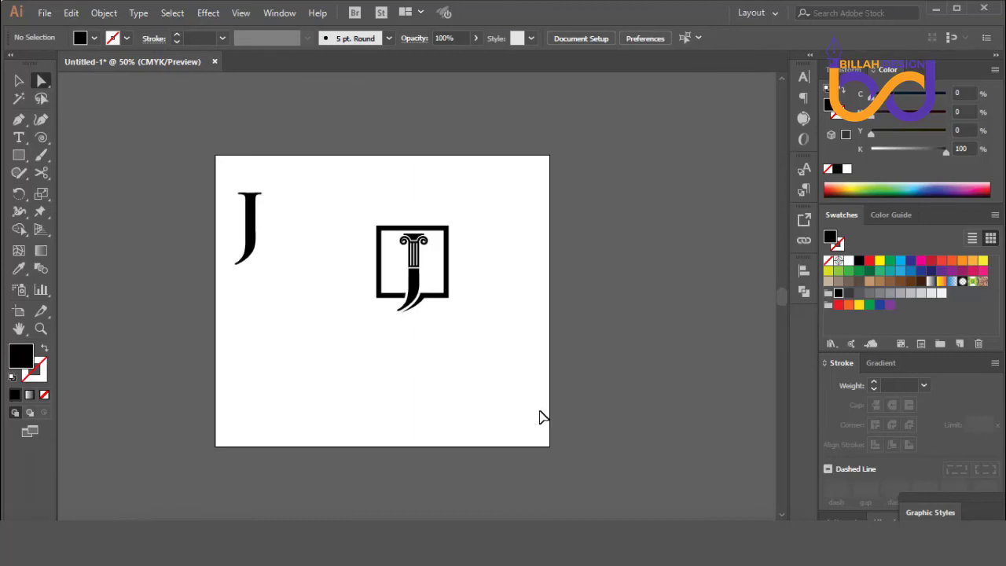
key(ctrl+plus)
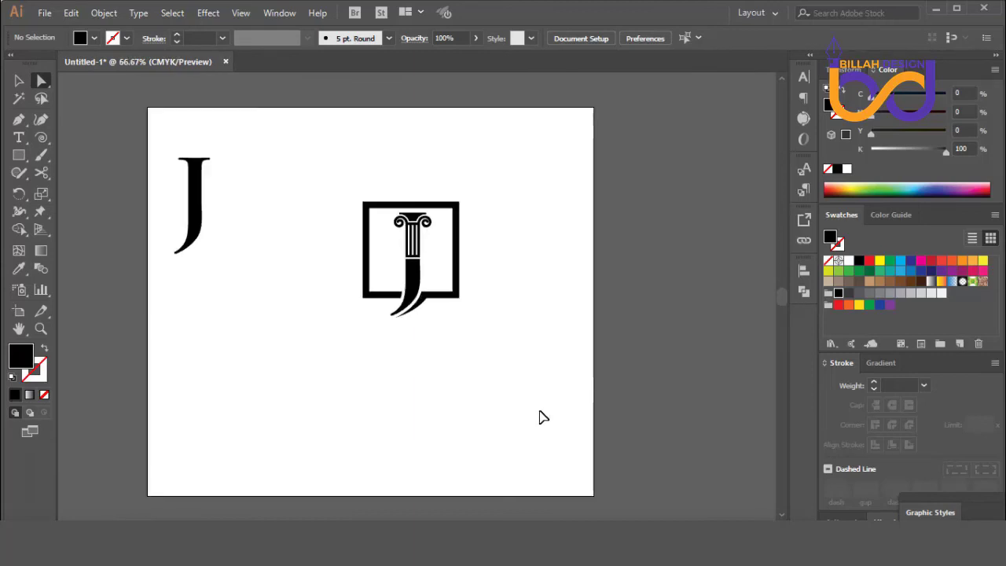
key(ctrl+plus)
key(ctrl+plus)
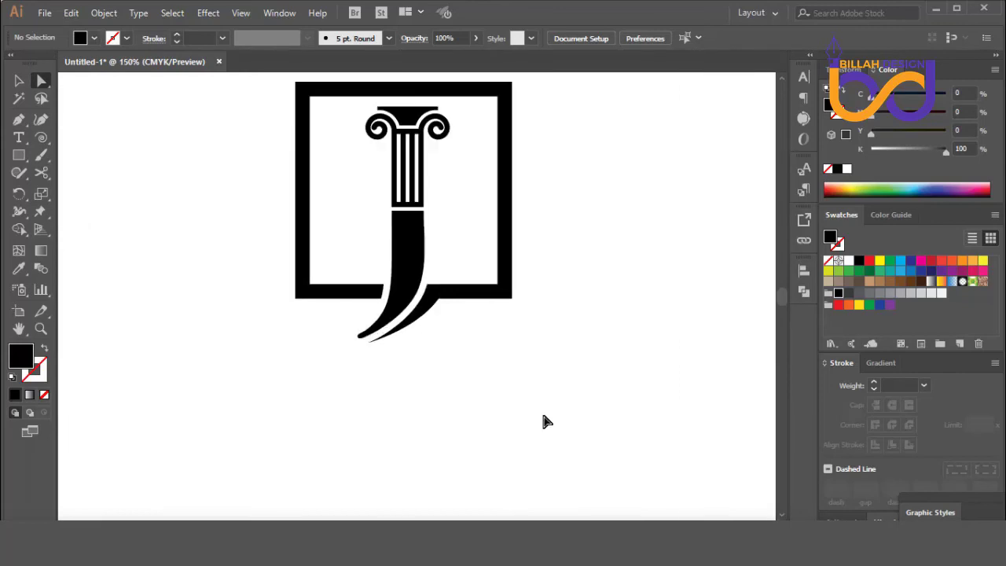
Pull the shadow tail's curve handle downward to reshape its lower curve.
click(443, 318)
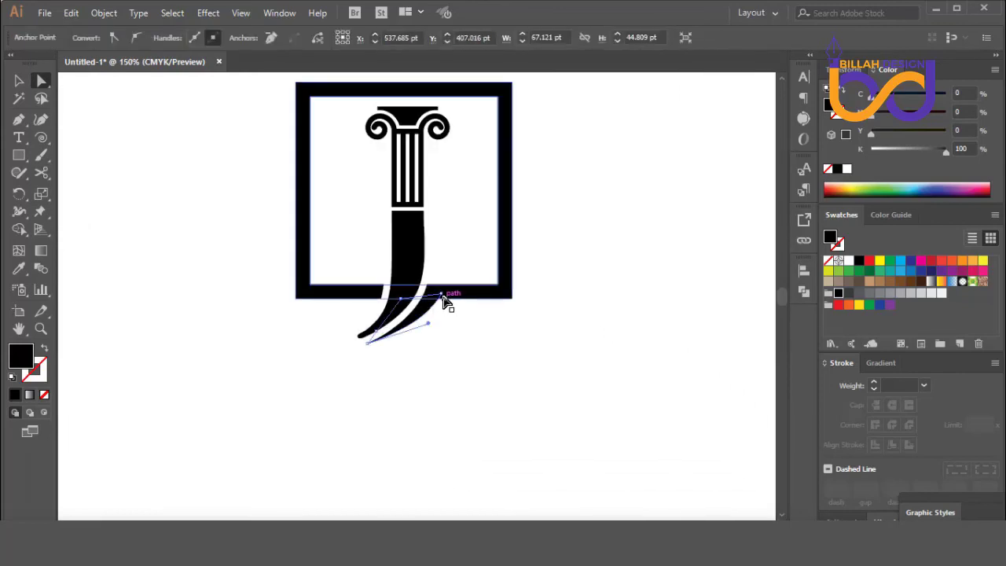
click(442, 298)
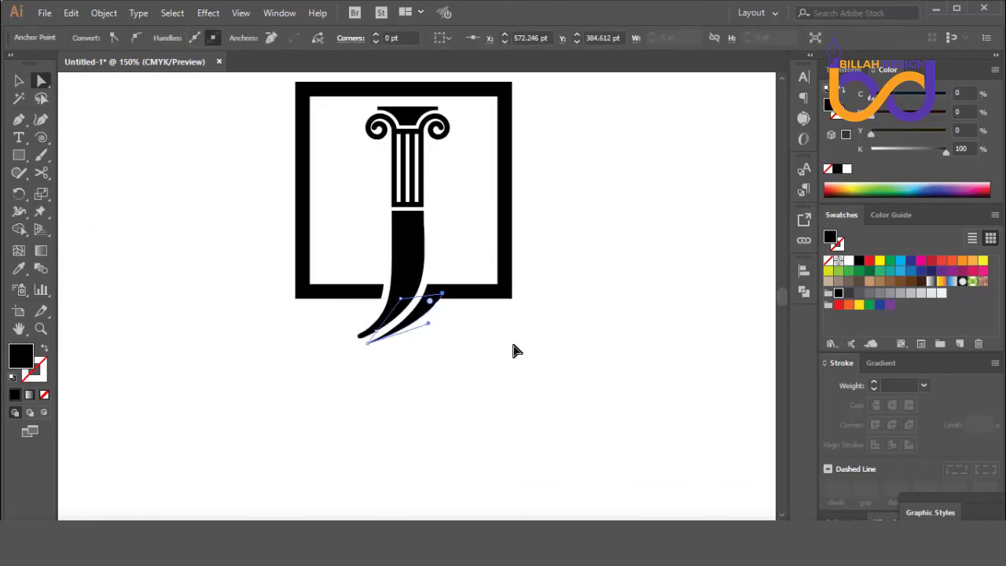
click(512, 356)
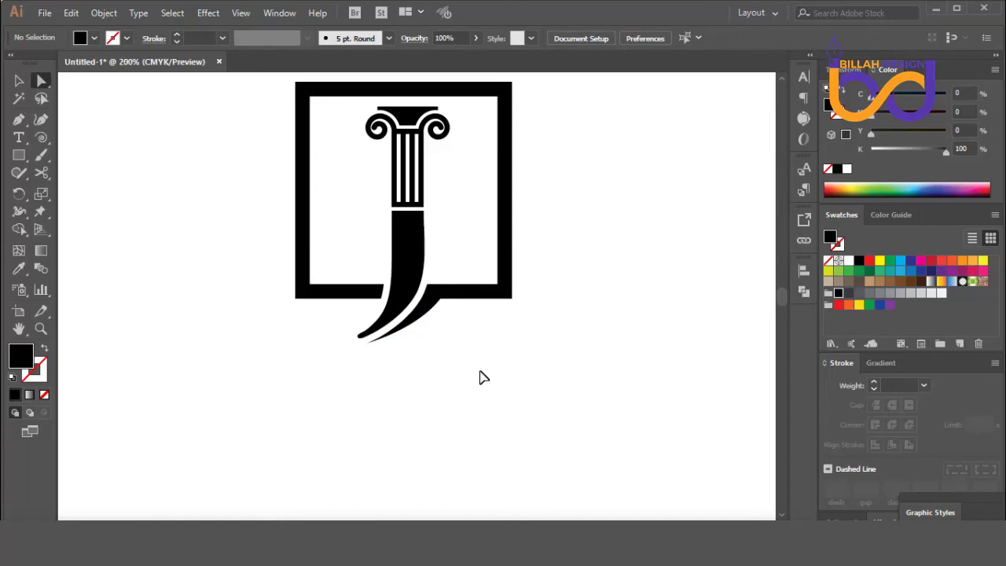
key(ctrl+=)
click(429, 351)
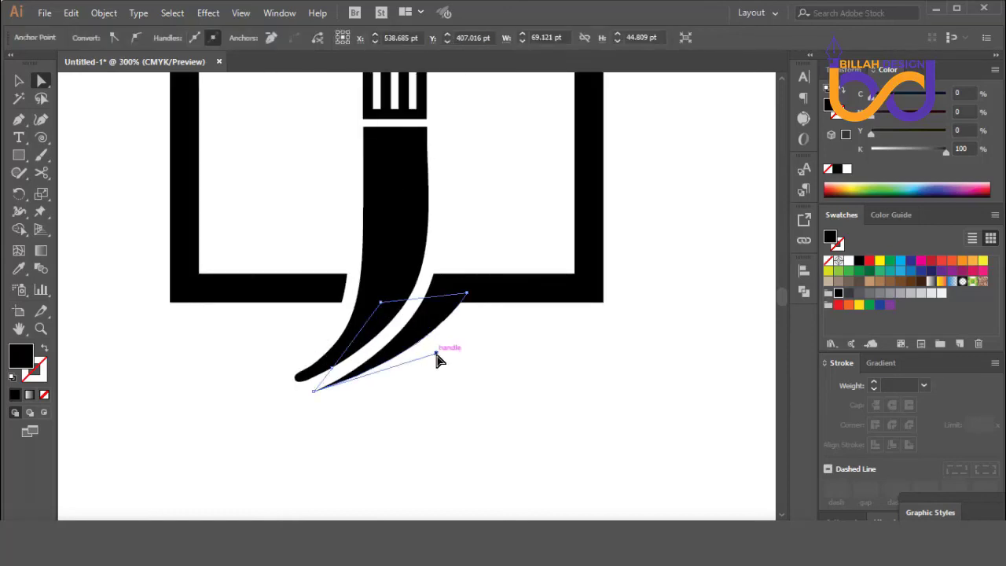
drag(437, 354, 437, 367)
click(521, 395)
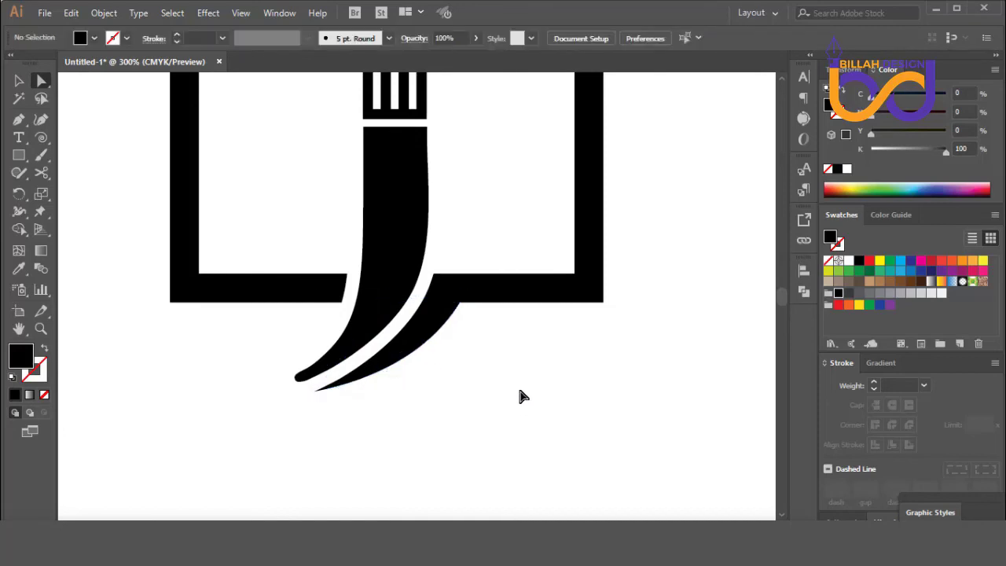
Move the tail's top anchor up, nudge it left, and fine-tune the lower handle.
click(456, 318)
drag(460, 302, 463, 293)
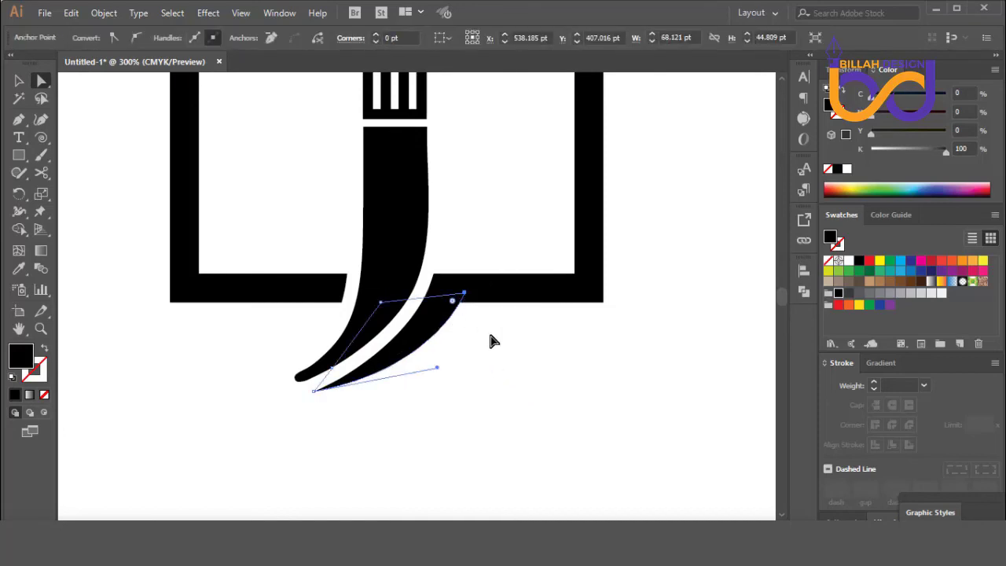
key(Left)
key(Left)
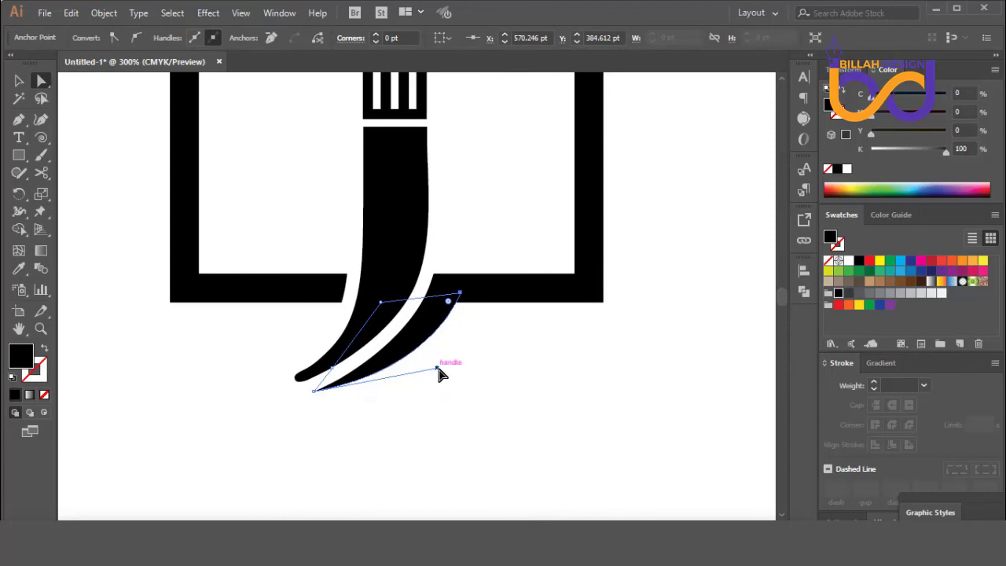
drag(437, 374, 434, 374)
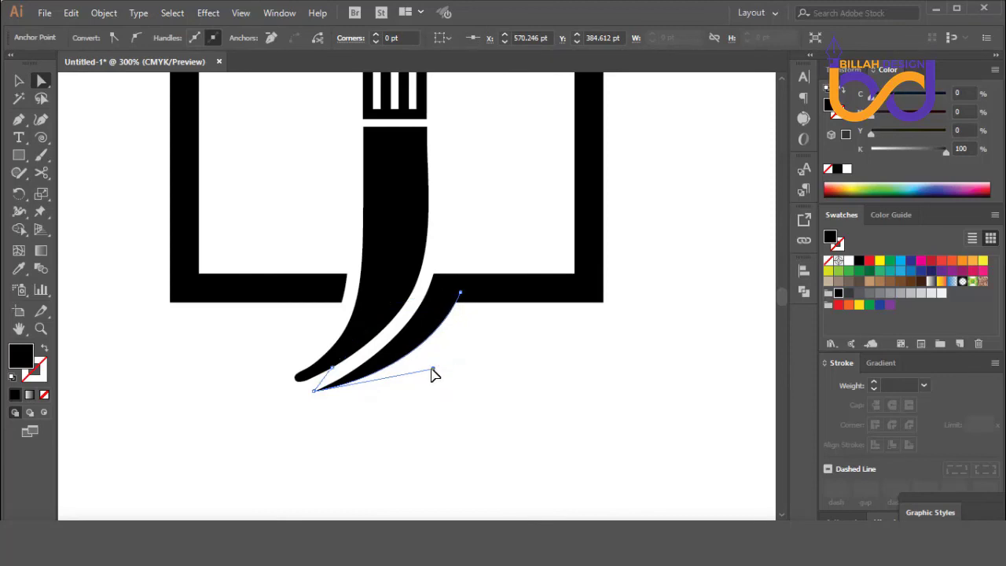
click(533, 407)
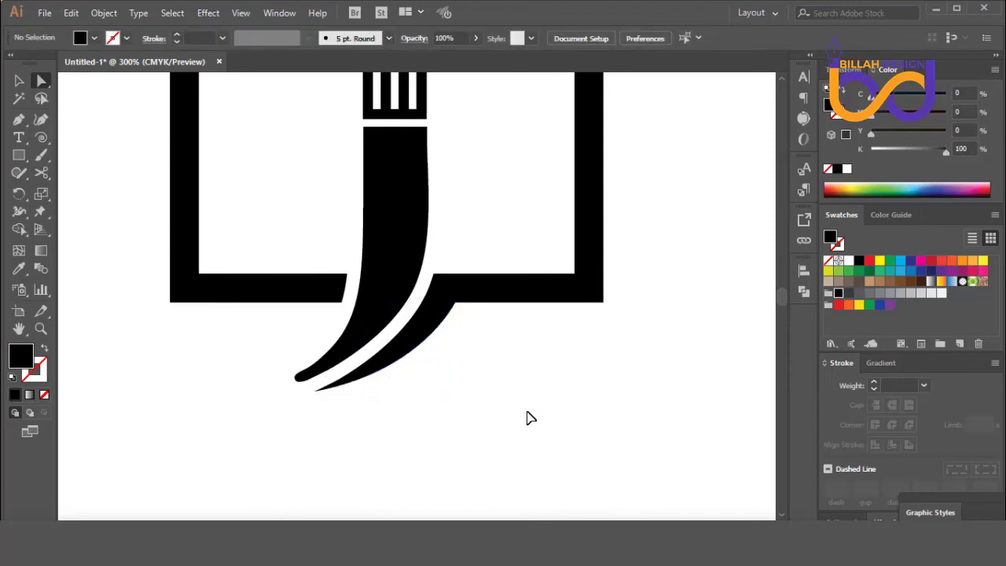
key(ctrl+1)
key(ctrl+minus)
key(ctrl+plus)
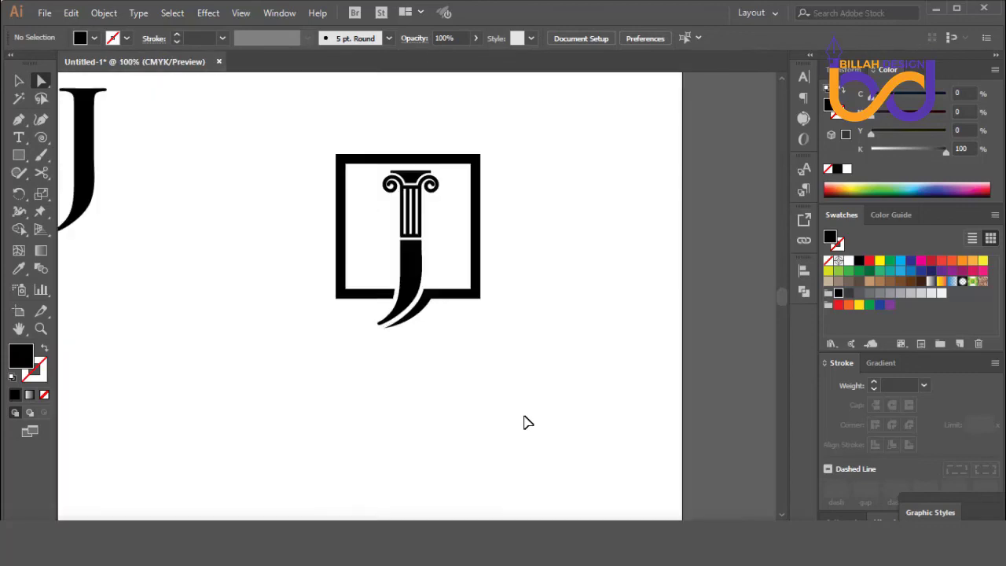
key(ctrl+plus)
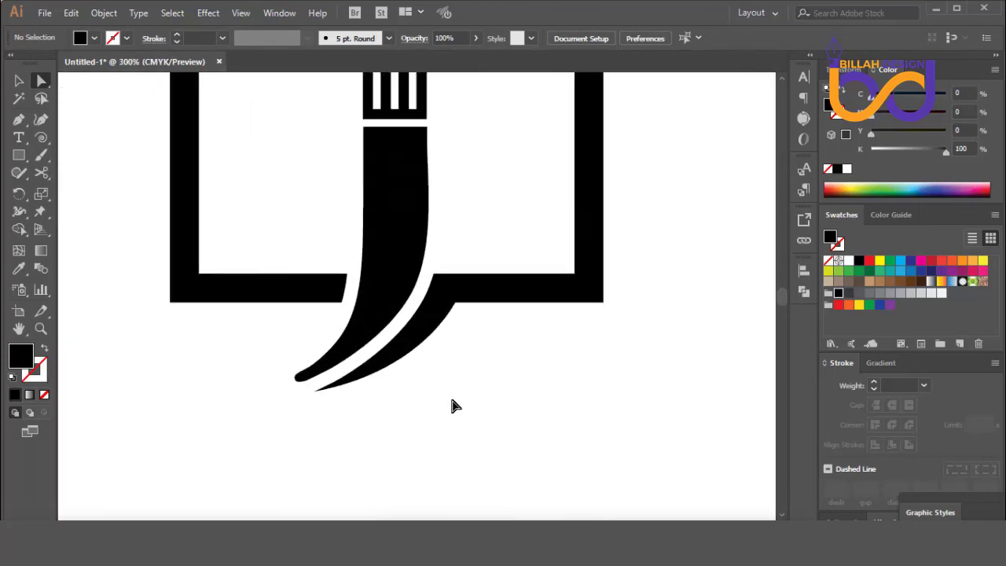
Unite the shadow tail and the square frame into one shape with Pathfinder.
click(422, 343)
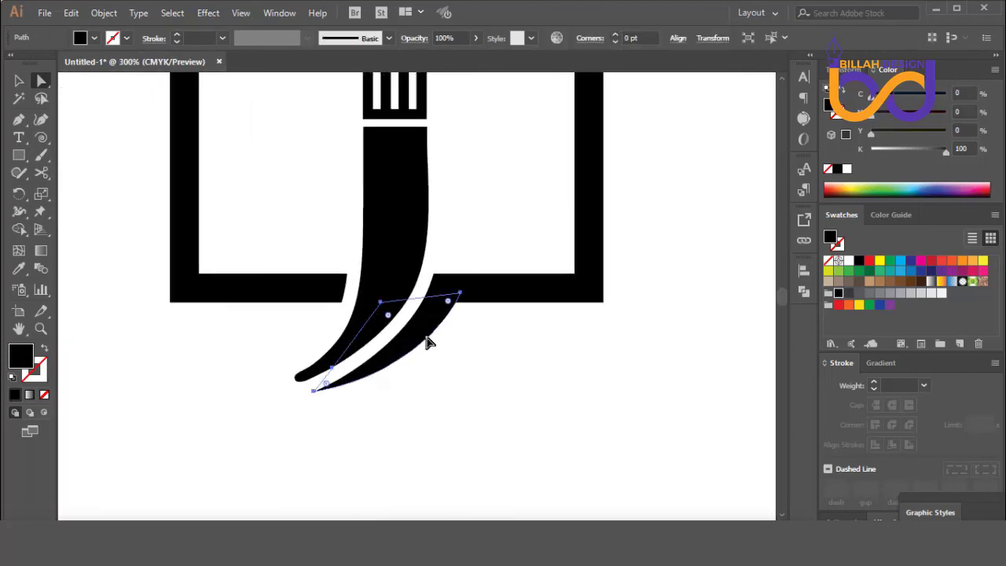
shift+click(537, 296)
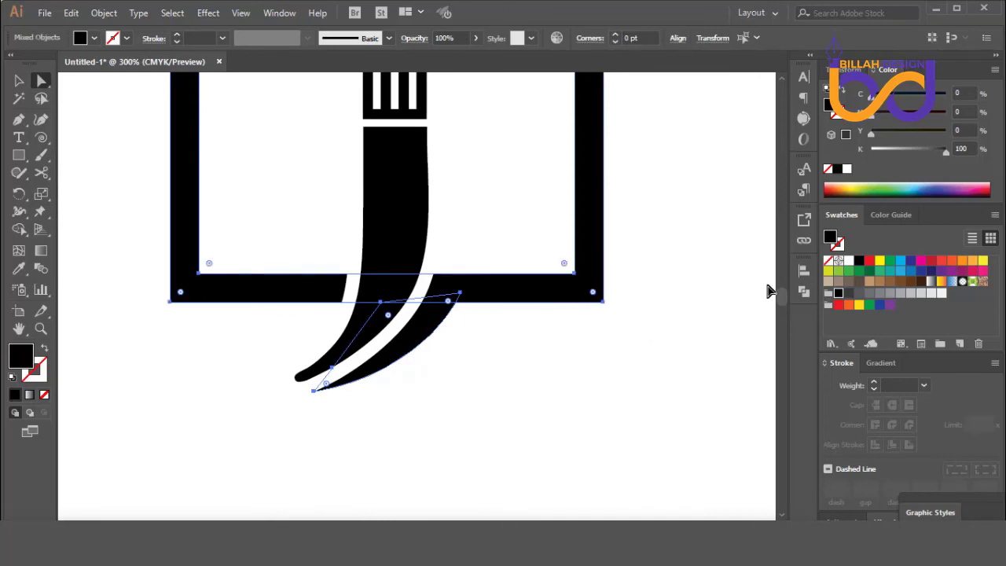
click(804, 291)
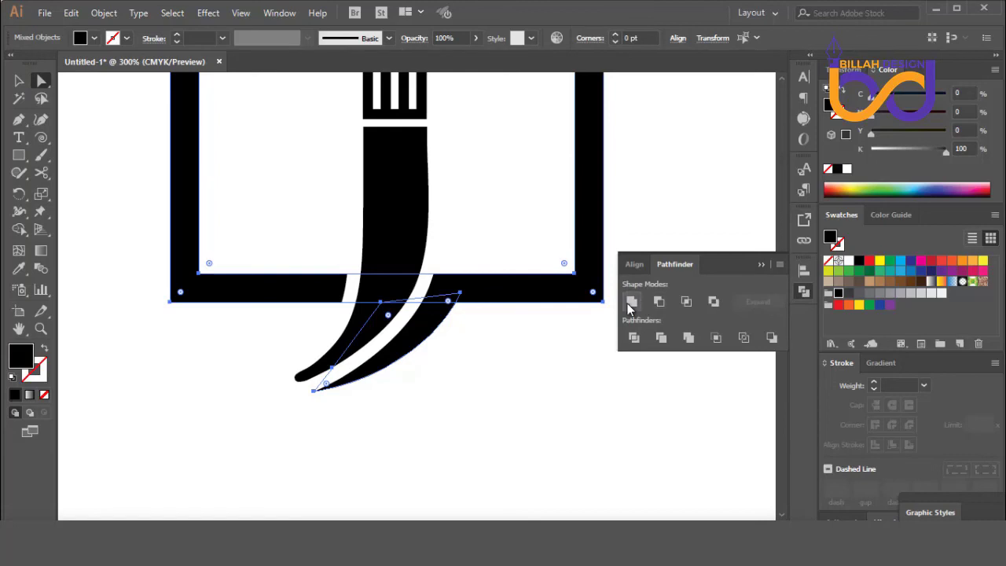
click(633, 302)
click(803, 291)
Give the white outline around the J's tail a cyan fill.
click(691, 349)
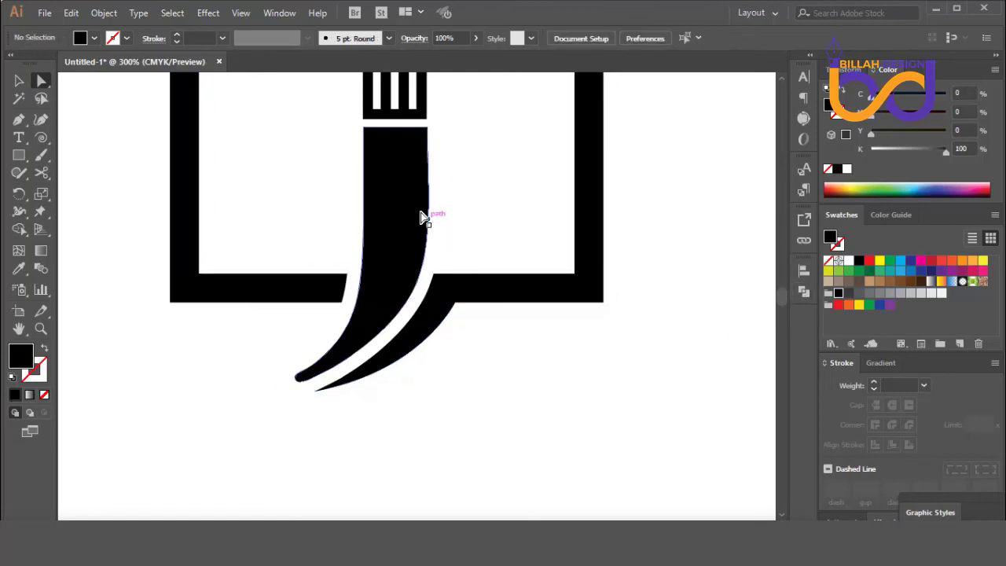
click(397, 204)
click(398, 335)
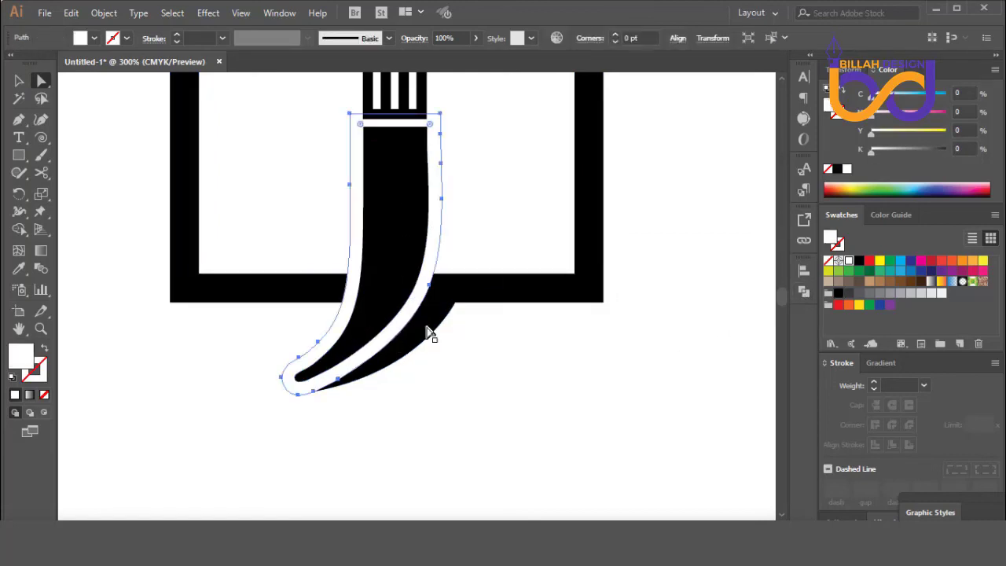
click(900, 261)
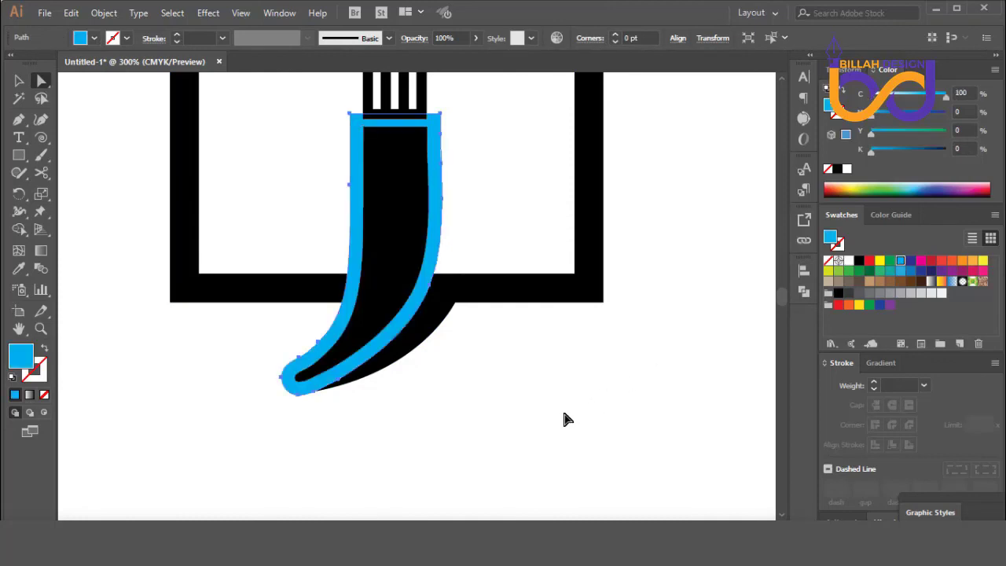
click(564, 418)
Subtract the cyan outline from the black frame and tail with Pathfinder Minus Front.
click(434, 242)
shift+click(456, 286)
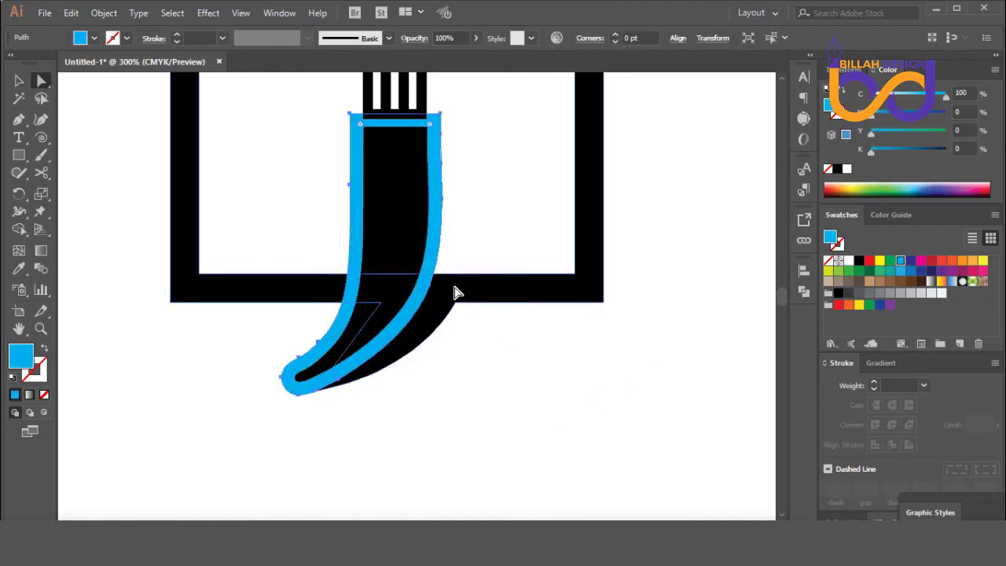
click(802, 293)
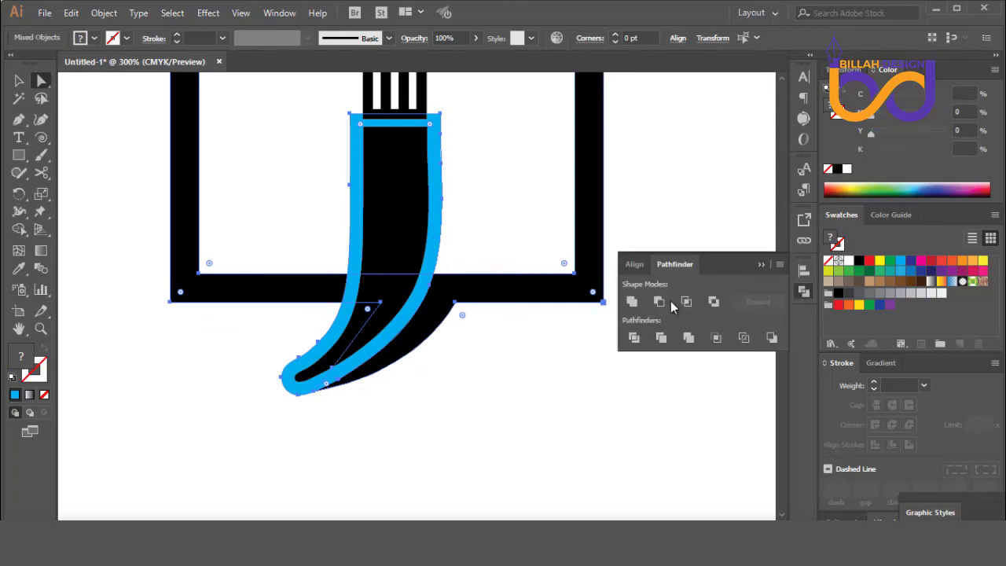
click(659, 301)
click(802, 293)
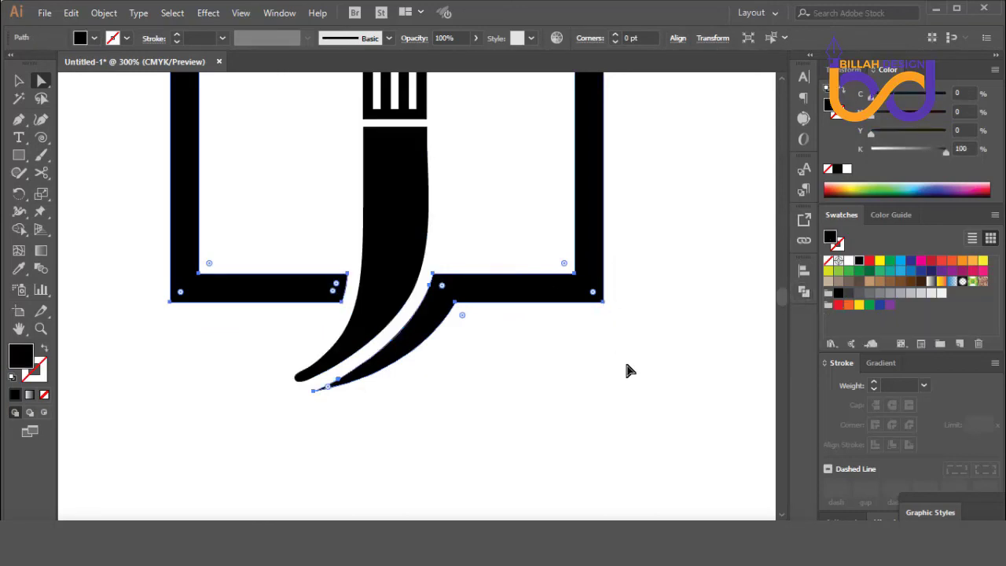
click(481, 415)
Select the whole black logo, frame and column J, and fill it with the navy swatch.
key(ctrl+minus)
key(ctrl+minus)
key(ctrl+minus)
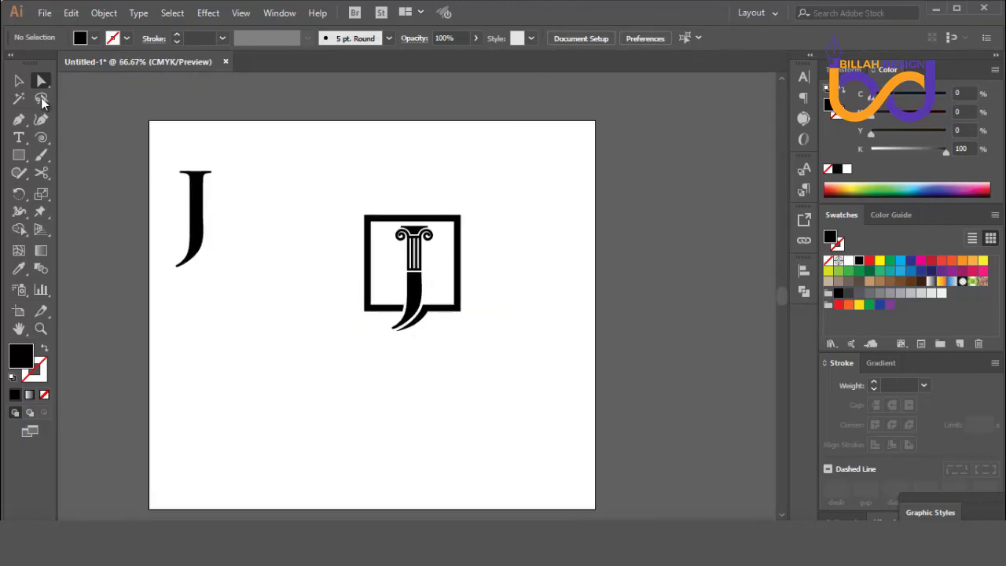
key(v)
drag(313, 213, 487, 358)
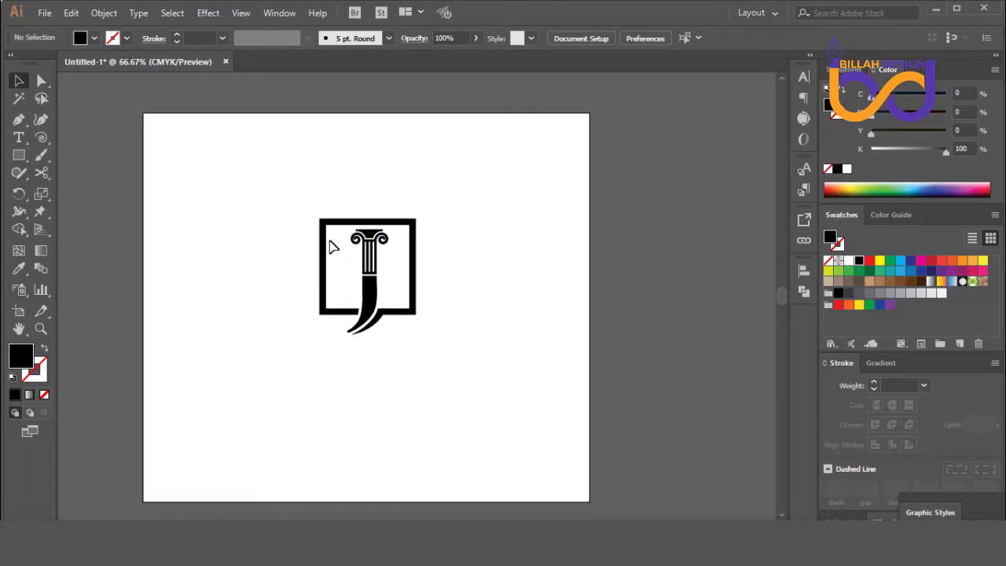
click(330, 247)
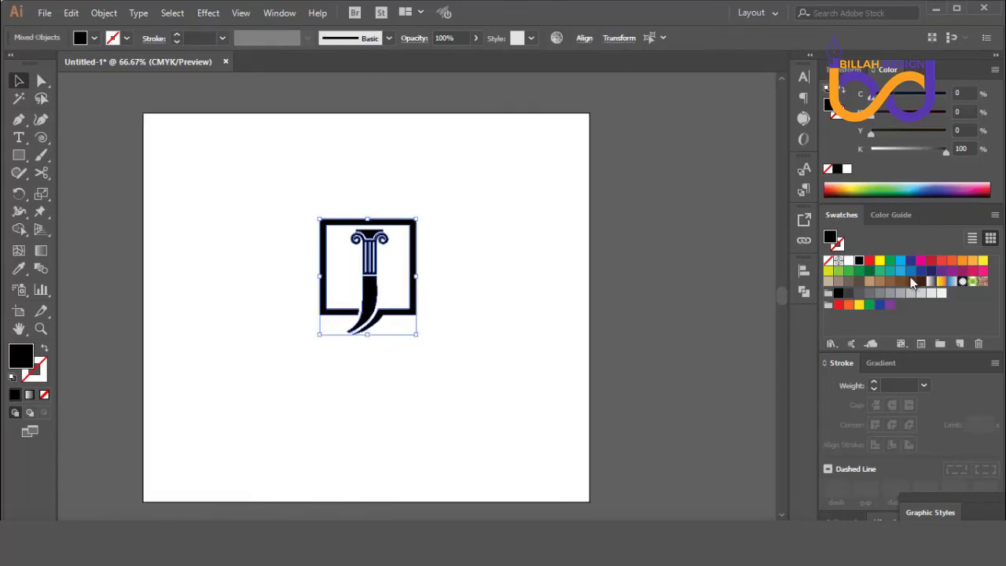
click(932, 270)
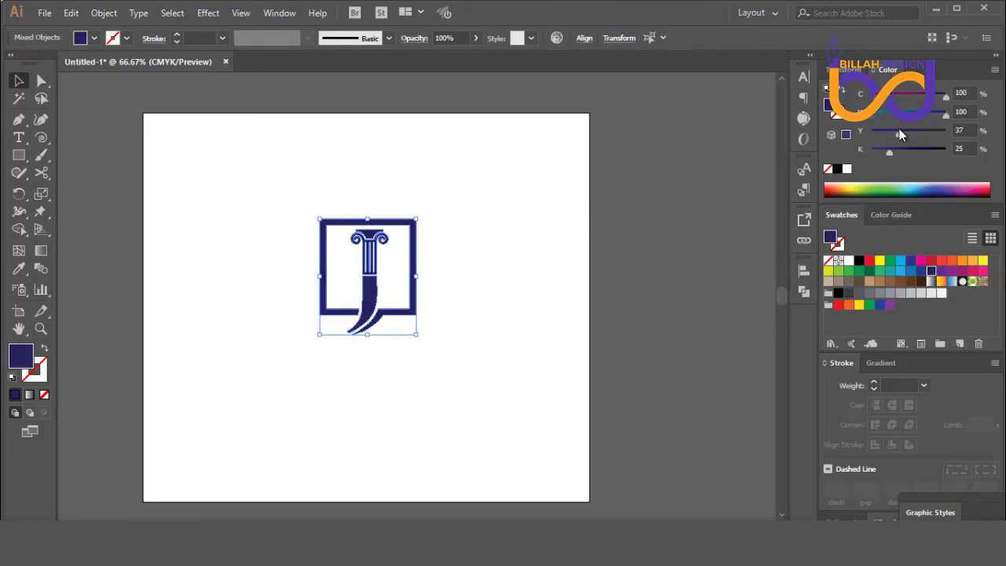
Tweak the navy's yellow and black to roughly C100 M100 Y38 K28.
drag(900, 136, 896, 153)
click(638, 289)
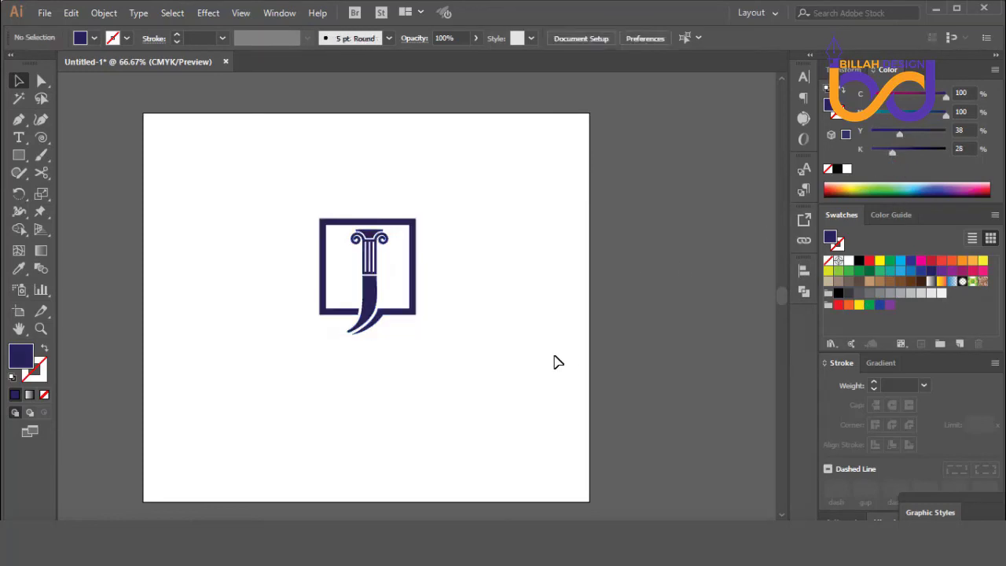
drag(481, 237, 217, 450)
click(322, 441)
drag(285, 192, 445, 375)
click(422, 343)
Recolor the square frame and shadow tail a medium grey of about 70% black.
click(417, 318)
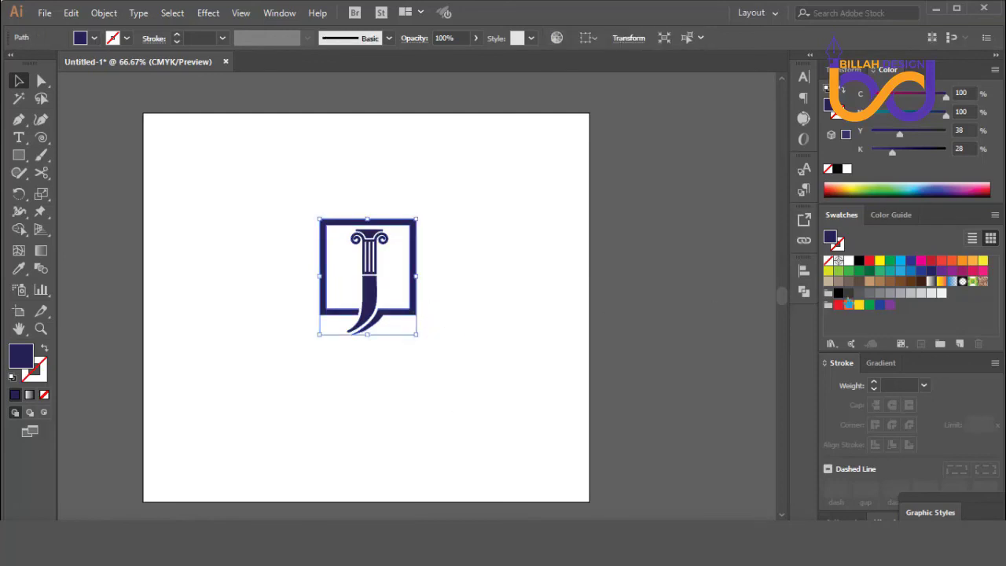
click(859, 293)
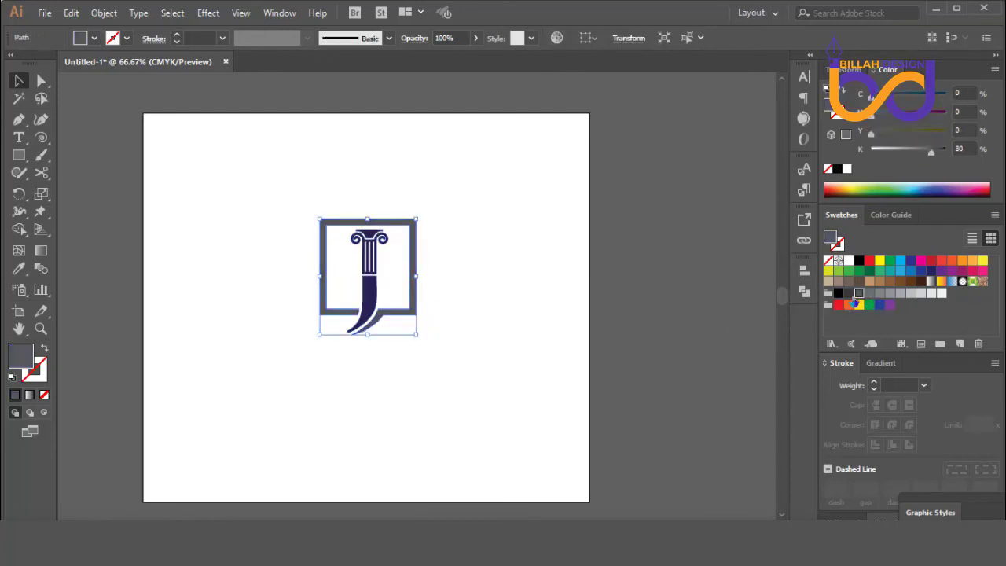
click(870, 295)
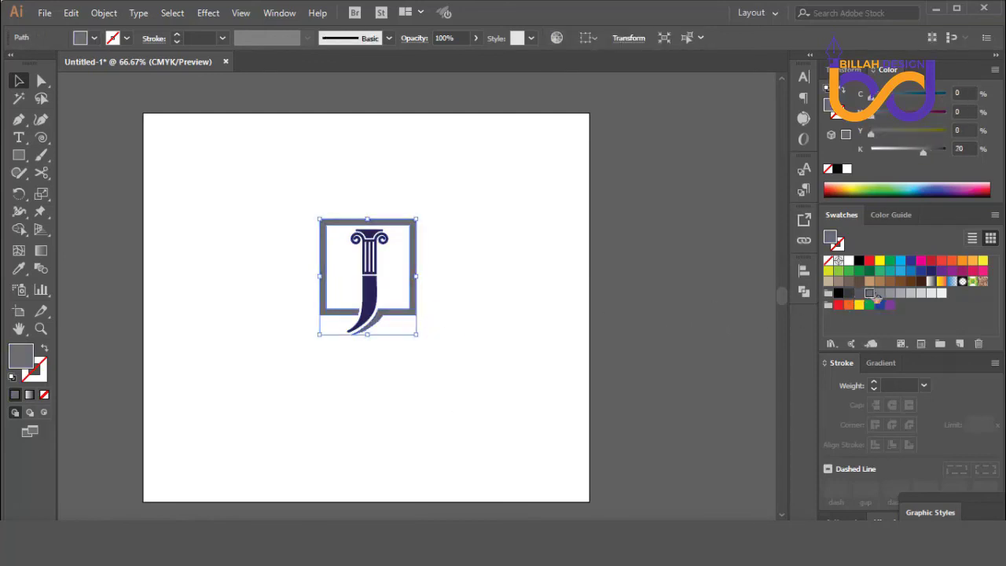
click(880, 295)
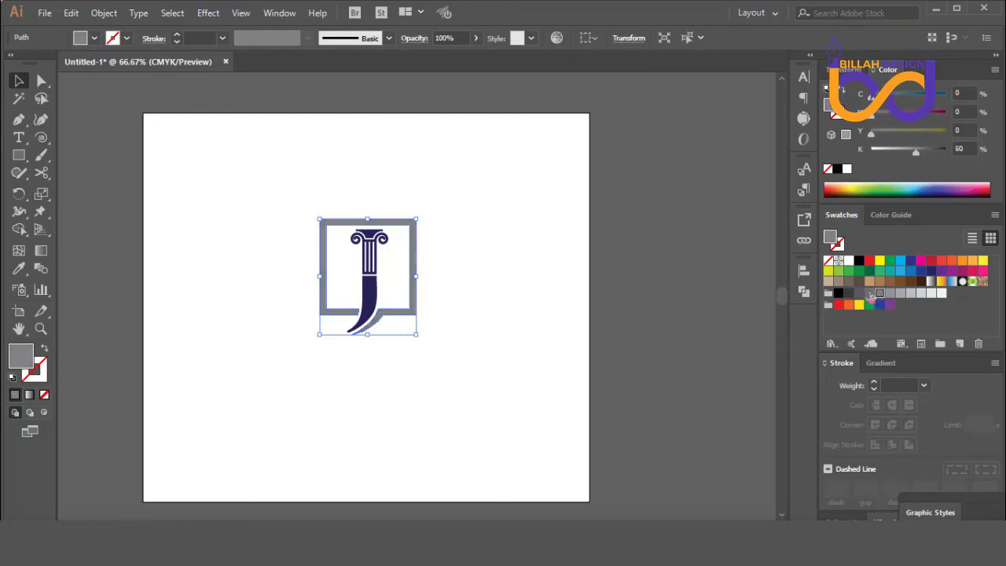
click(870, 293)
click(503, 397)
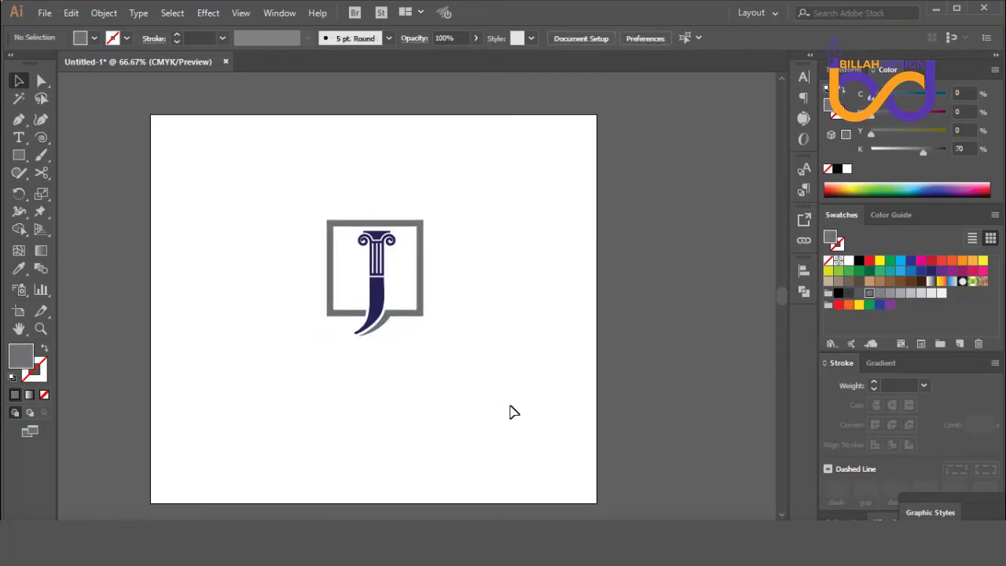
Group the logo pieces, scale the group up about its centre, and centre it on the artboard.
drag(246, 203, 455, 389)
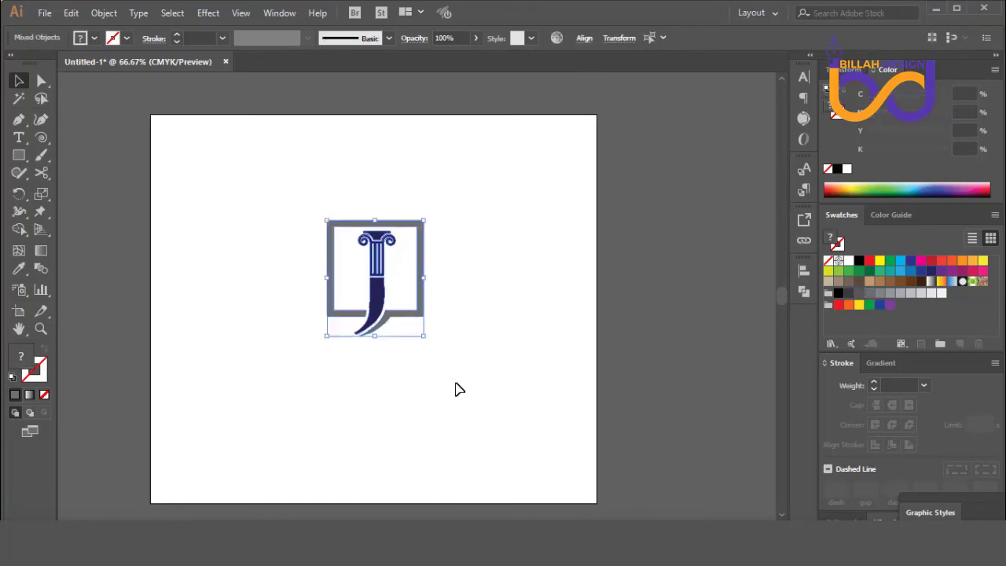
key(ctrl+z)
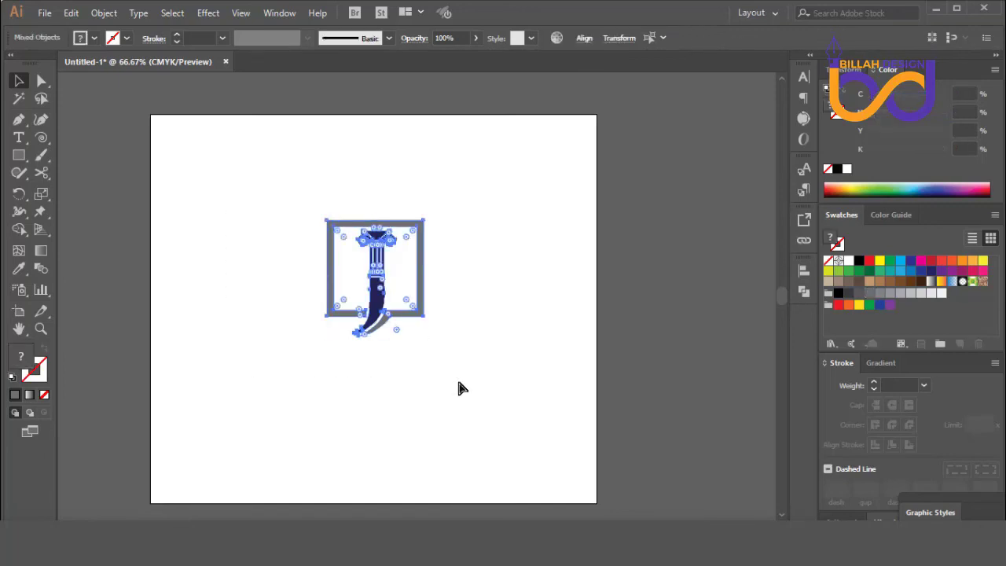
click(465, 400)
drag(389, 289, 393, 339)
scroll(487, 406, left, 2)
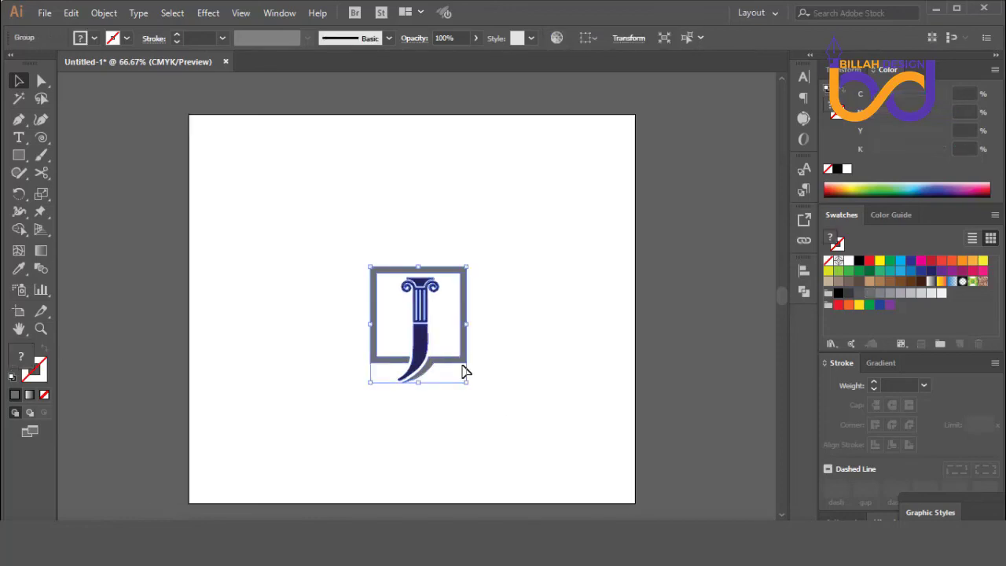
drag(470, 385, 512, 417)
click(478, 393)
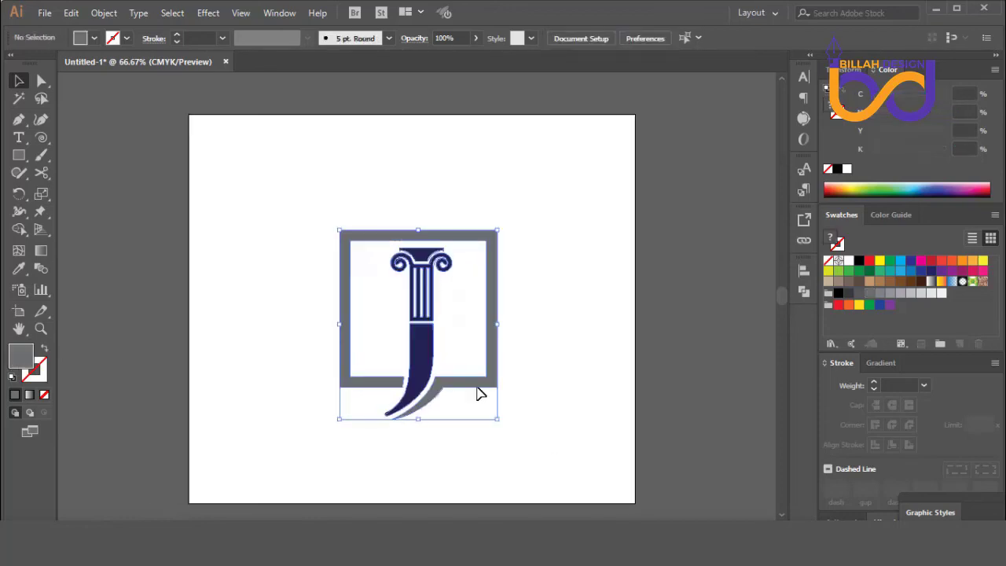
drag(425, 348, 416, 325)
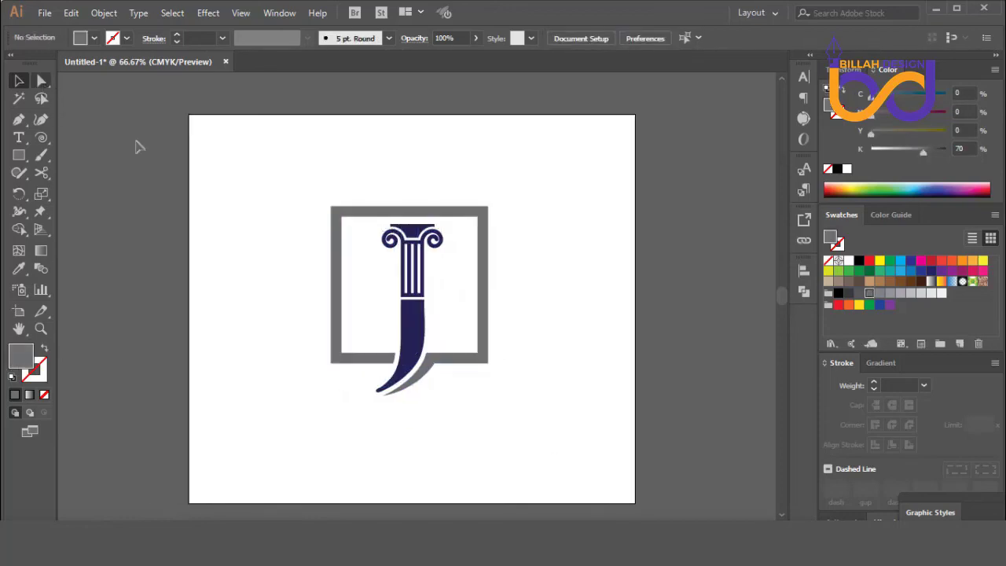
Zoom in and select the anchor points across the J's stem with Direct Selection.
click(42, 81)
key(ctrl+plus)
key(ctrl+plus)
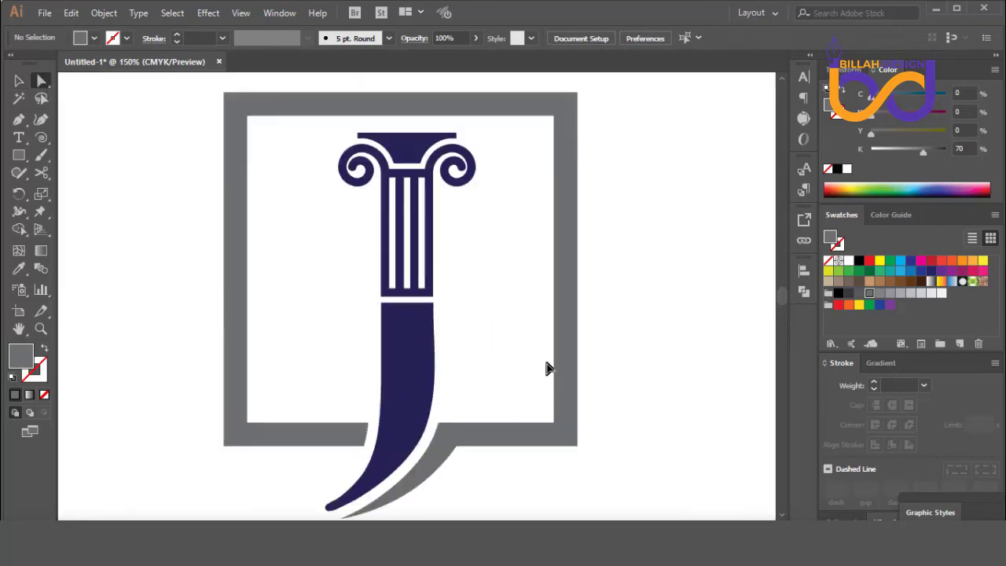
scroll(506, 296, up, 1)
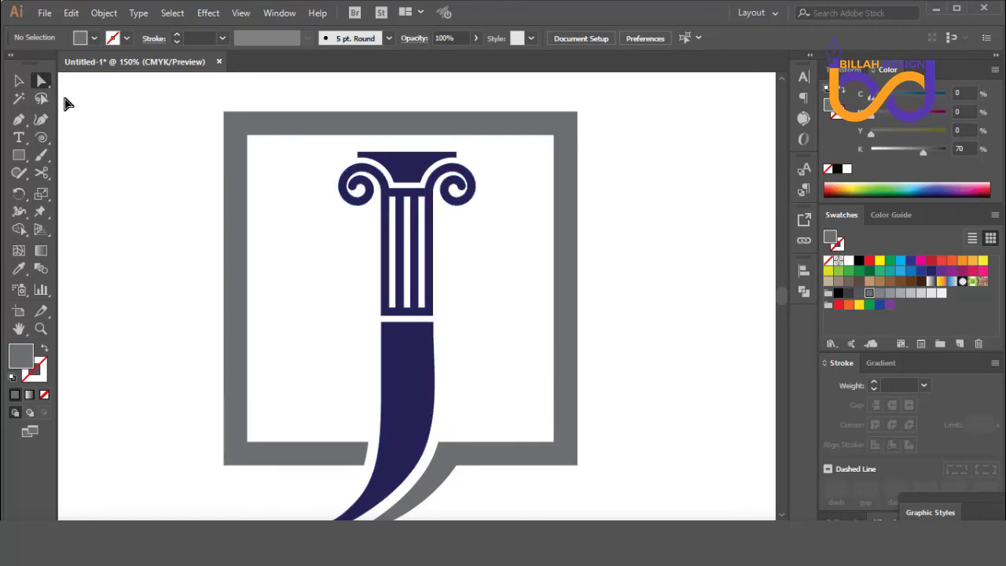
drag(354, 298, 476, 329)
Bend the lower stem's right edge into a slight curve.
click(495, 351)
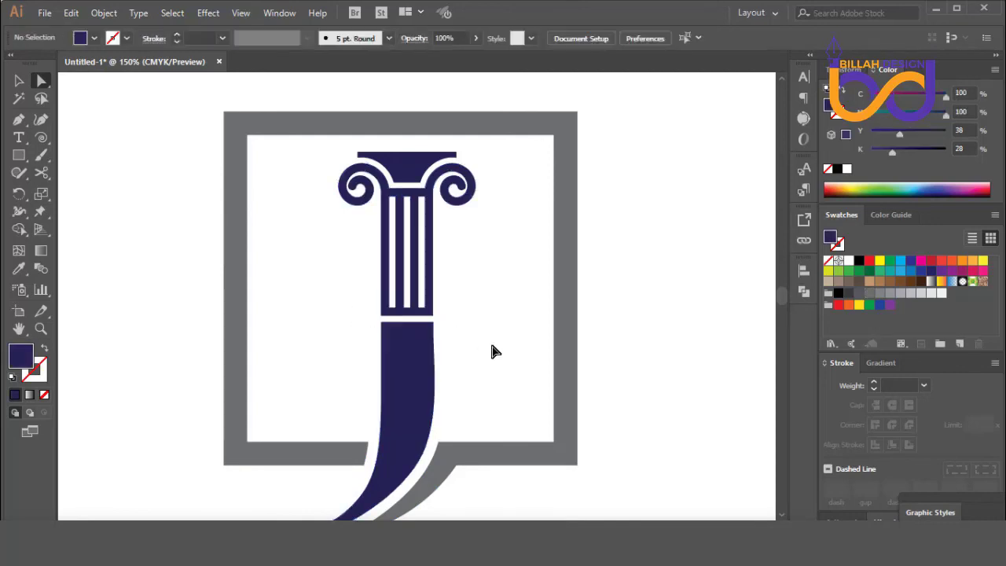
key(ctrl+plus)
key(ctrl+plus)
drag(494, 404, 496, 401)
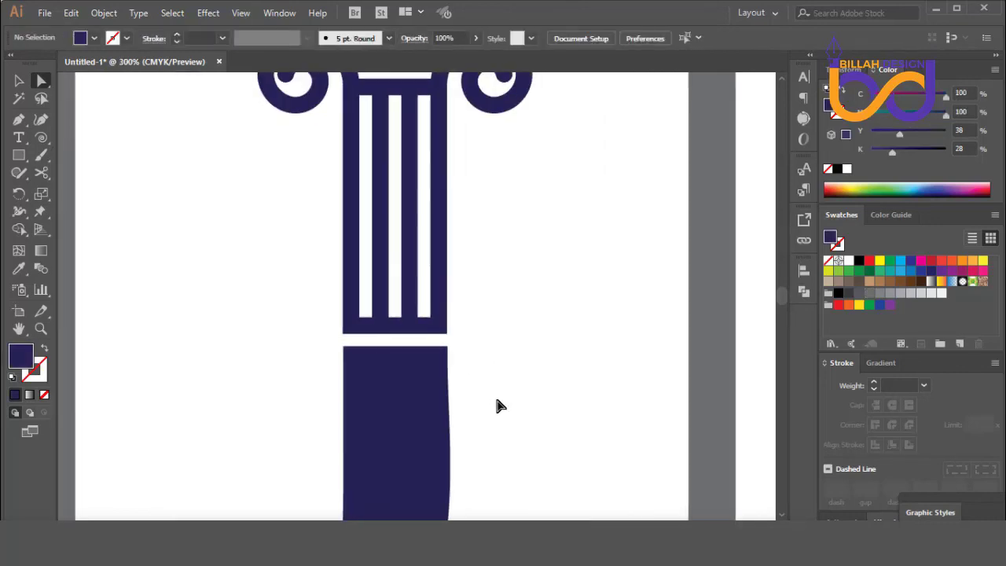
click(441, 427)
drag(450, 363, 448, 366)
click(390, 353)
Nudge the gap anchors so the lower stem sits snugly beneath the column base.
drag(299, 289, 478, 351)
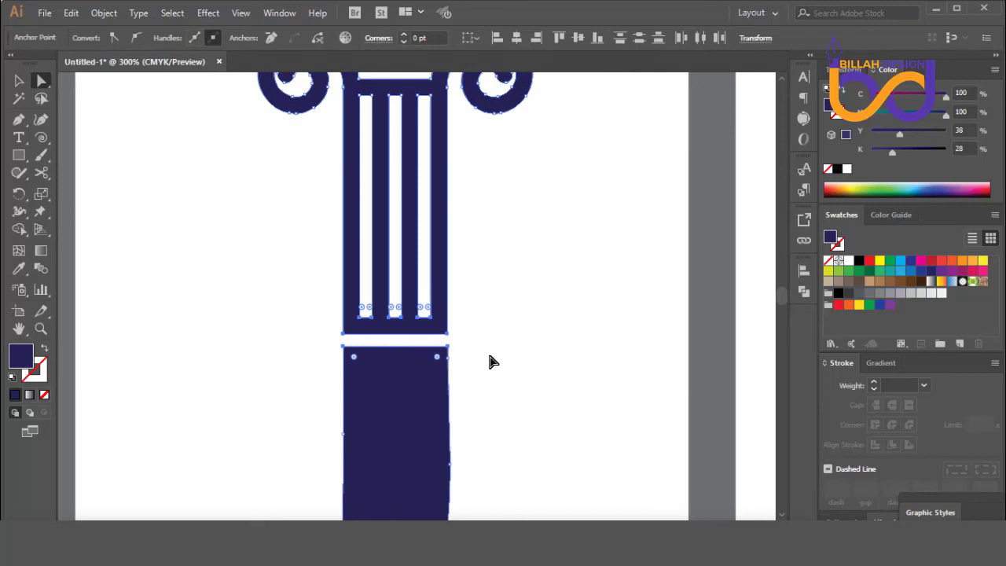
key(Up)
key(Up)
key(Up)
key(Up)
key(Up)
key(Up)
key(Up)
key(Up)
key(Up)
key(Up)
key(Up)
key(Up)
key(Up)
key(Up)
key(Up)
key(Up)
key(Up)
key(Up)
key(Up)
key(Up)
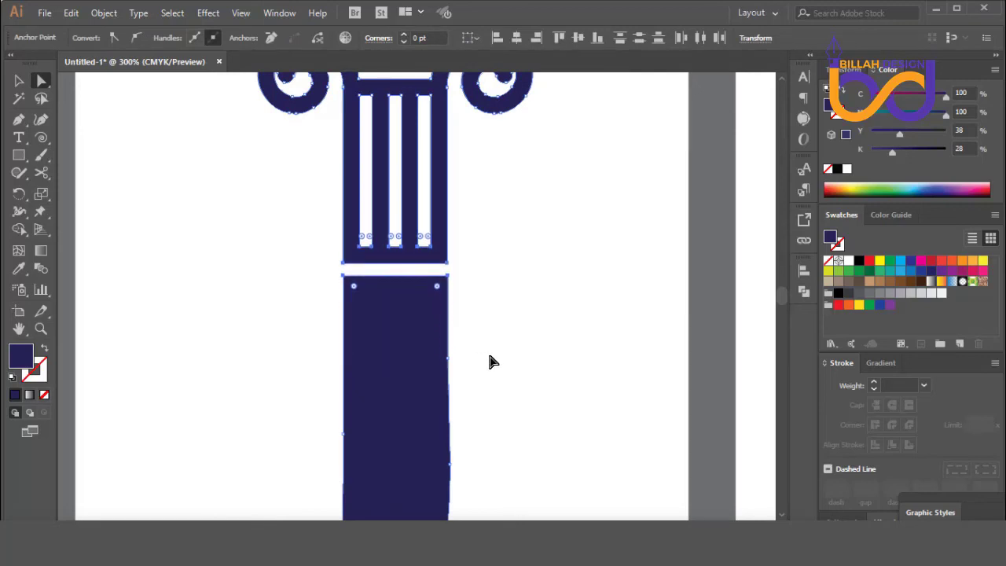
key(Down)
key(Down)
key(Down)
key(Down)
key(Down)
key(Down)
key(Down)
key(Down)
key(Down)
key(Down)
key(Down)
key(Down)
key(Down)
key(Down)
key(Down)
key(Down)
key(Down)
key(Down)
key(Down)
key(Down)
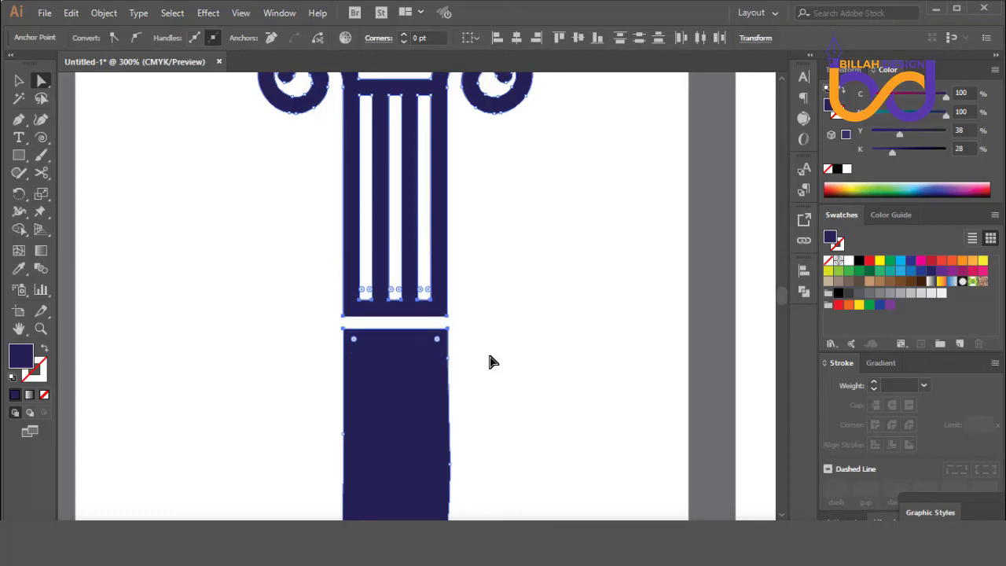
key(Up)
key(Up)
key(Up)
key(Up)
key(Up)
key(Up)
key(Up)
key(Up)
key(Up)
key(Up)
key(Up)
key(Up)
key(Up)
key(Up)
key(Up)
key(Up)
key(Up)
key(Up)
key(Up)
key(Up)
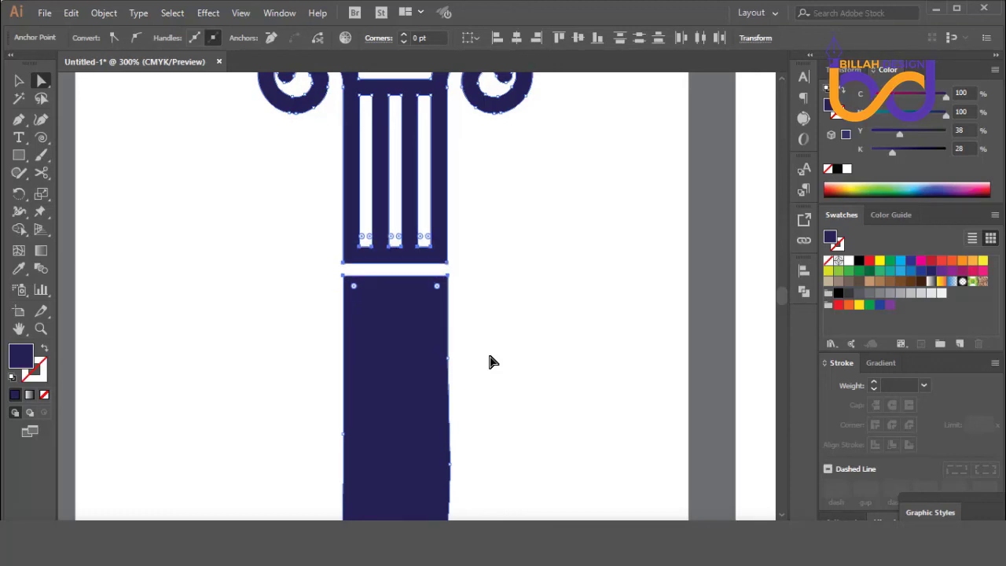
key(Down)
key(Down)
key(Down)
key(Down)
key(Down)
key(Down)
key(ctrl+minus)
key(ctrl+minus)
key(ctrl+minus)
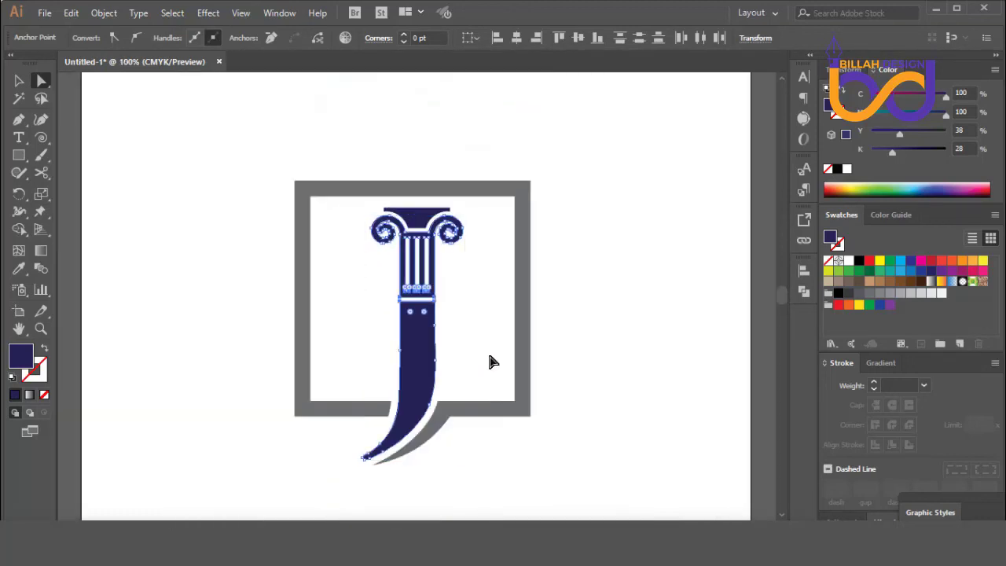
key(Up)
key(Up)
key(Up)
key(Down)
key(Down)
key(Down)
key(Down)
key(Down)
key(Down)
key(Down)
key(Down)
key(Down)
key(Down)
key(Down)
key(Down)
key(Down)
key(Up)
key(Up)
key(Up)
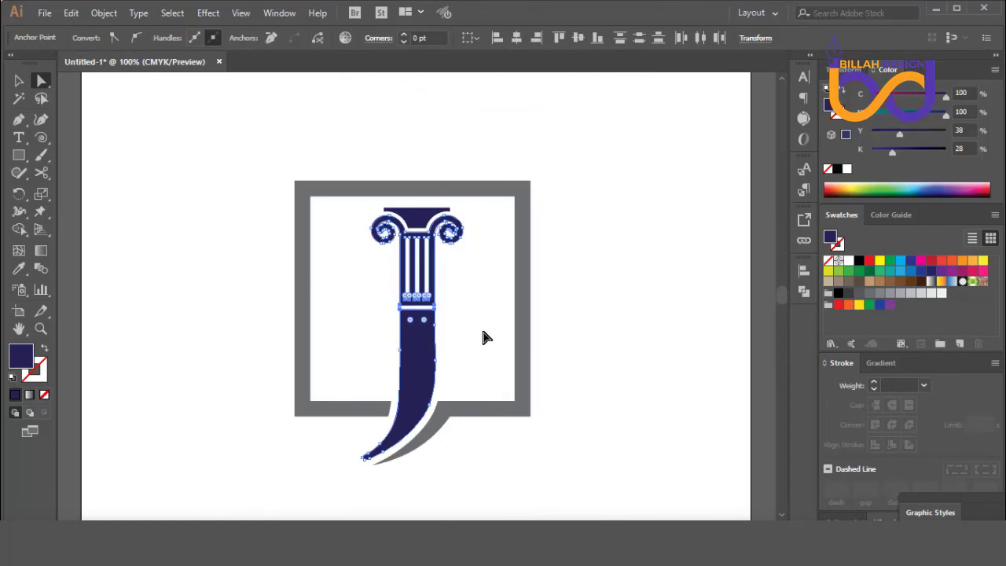
key(ctrl+shift+a)
key(ctrl+minus)
key(ctrl+minus)
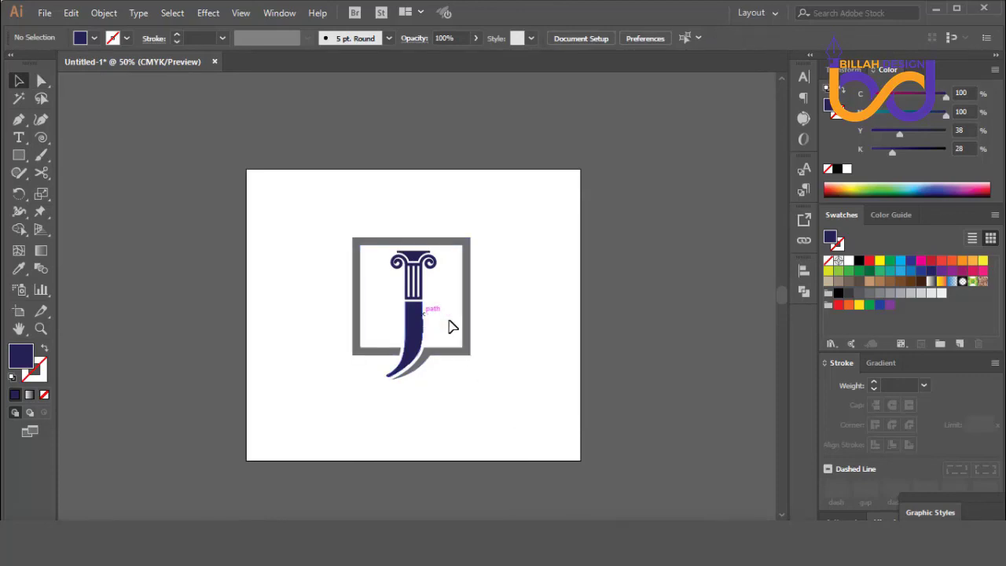
key(ctrl+plus)
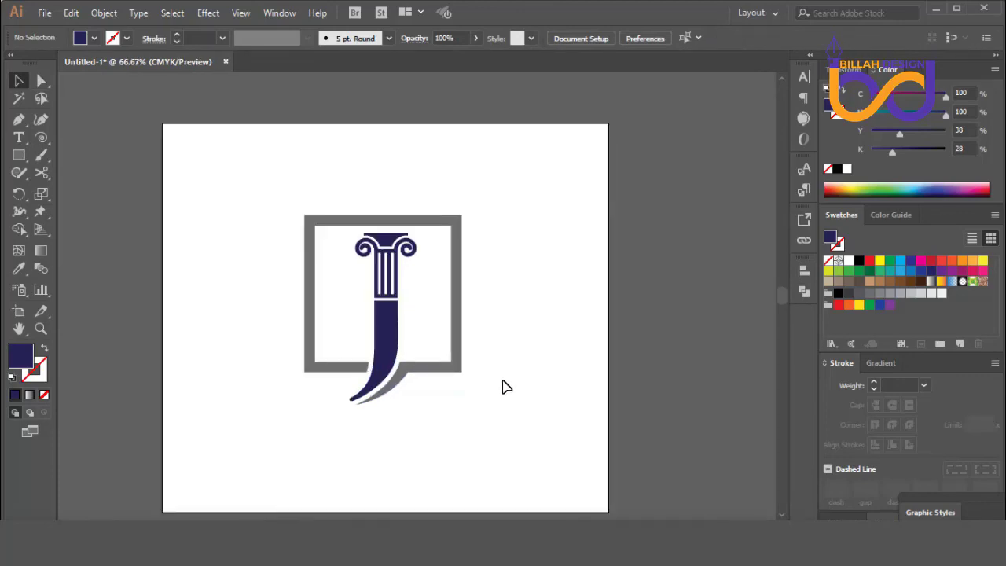